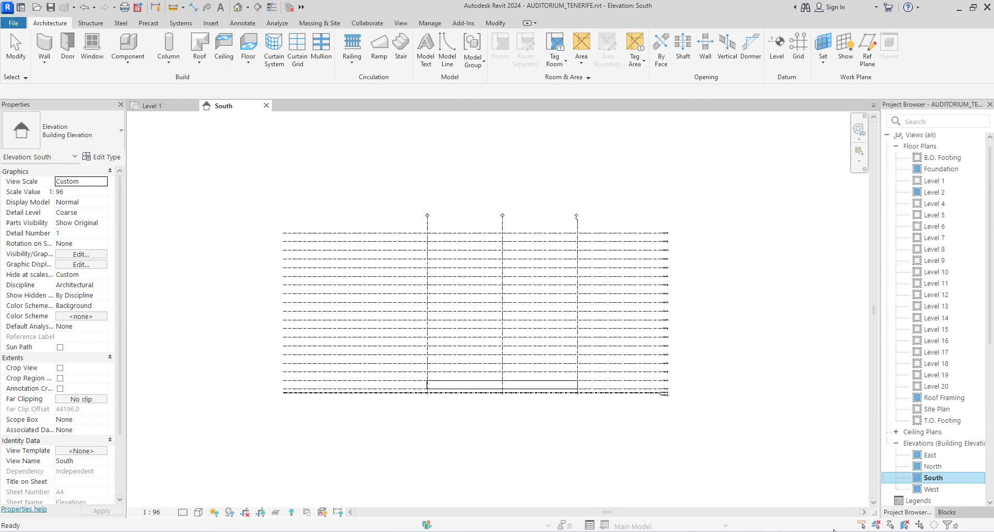
Switch to the image viewer, examine the curved shell forms in the reference photo aud2.png, and return to Revit.
{"action": "left_click", "coordinate": [820, 531]}
{"action": "scroll", "coordinate": [435, 241], "scroll_direction": "up", "scroll_amount": 1}
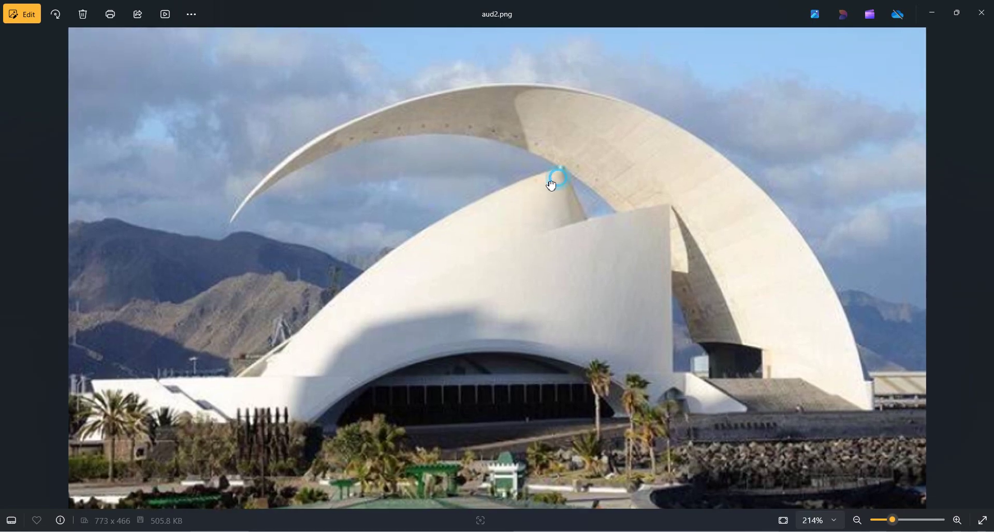
{"action": "left_click_drag", "start_coordinate": [554, 178], "coordinate": [517, 201]}
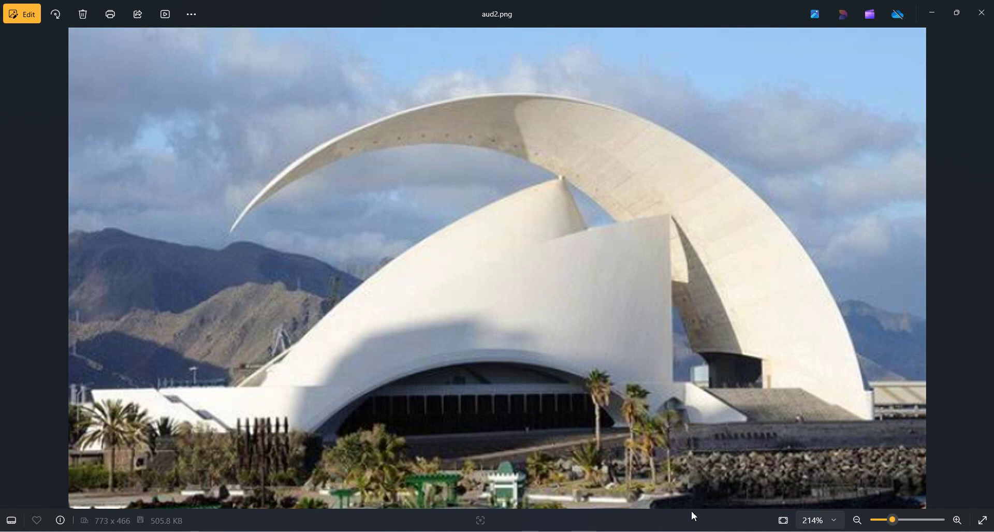
{"action": "left_click", "coordinate": [796, 531]}
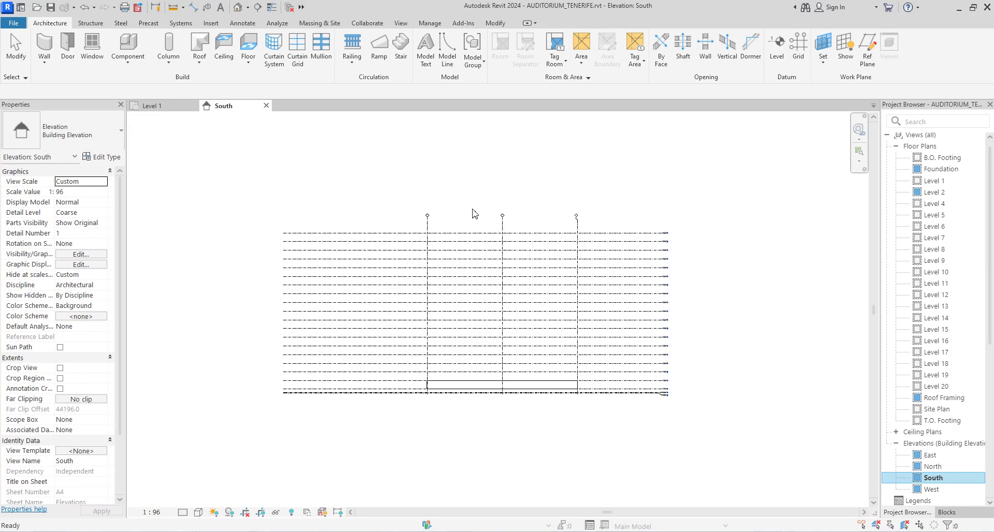
Open the Level 1 floor plan, check the Level 2 plan, and return to Level 1.
{"action": "double_click", "coordinate": [936, 183]}
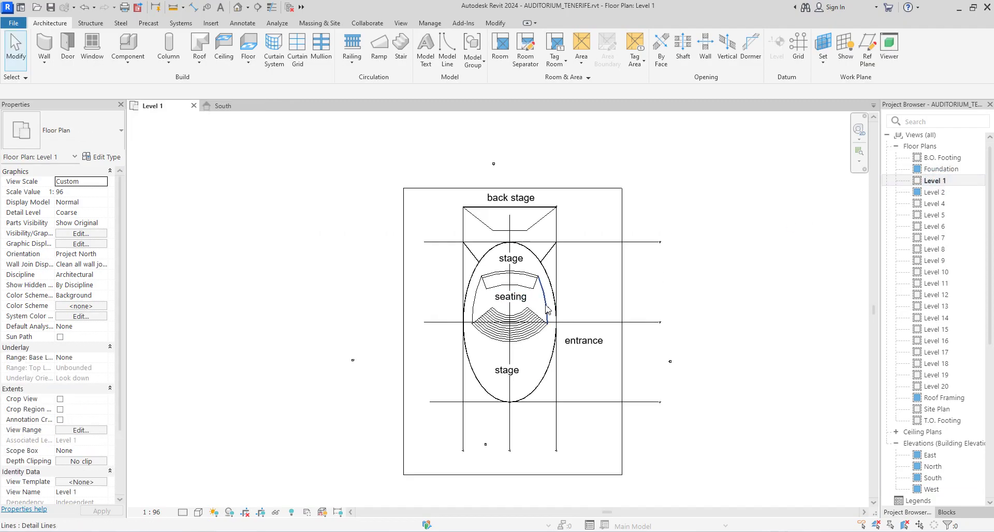
{"action": "left_click", "coordinate": [934, 194]}
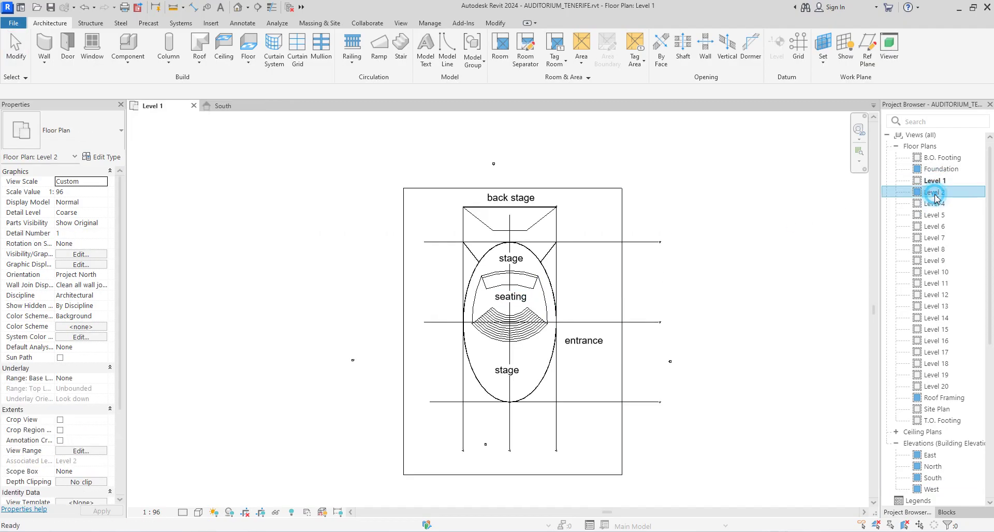
{"action": "double_click", "coordinate": [935, 196]}
{"action": "double_click", "coordinate": [936, 181]}
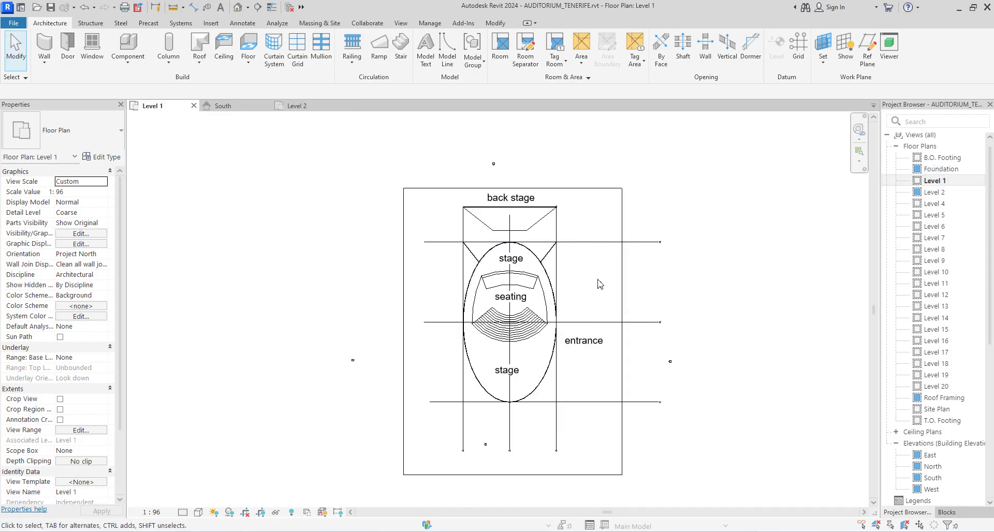
{"action": "scroll", "coordinate": [532, 325], "scroll_direction": "up", "scroll_amount": 2}
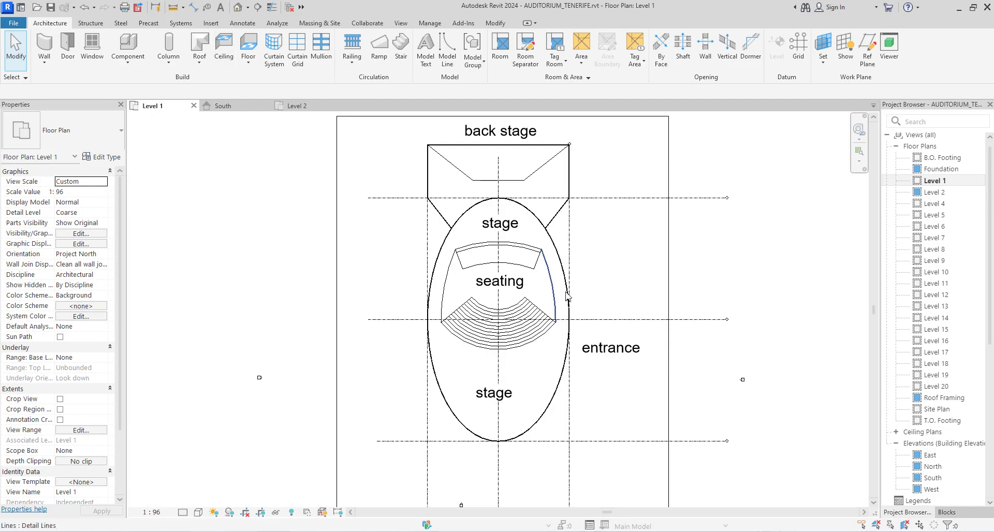
Create an in-place model component in the Walls category with the name Walls 1.
{"action": "left_click", "coordinate": [122, 63]}
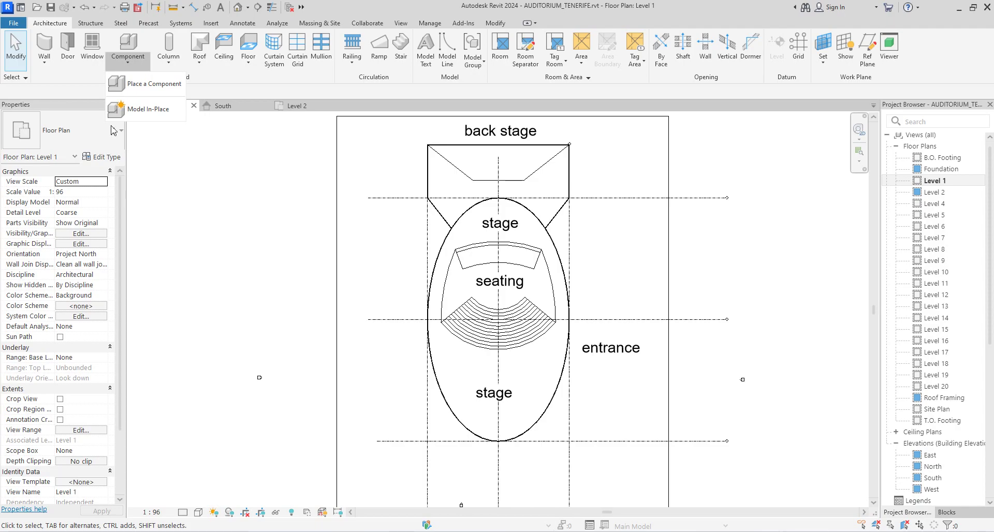
{"action": "left_click", "coordinate": [135, 109]}
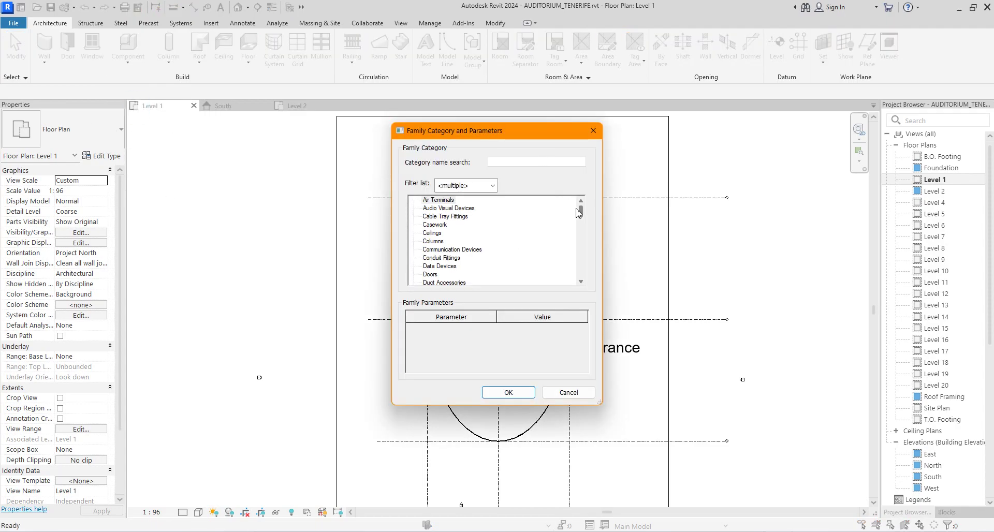
{"action": "left_click_drag", "start_coordinate": [512, 137], "coordinate": [347, 120]}
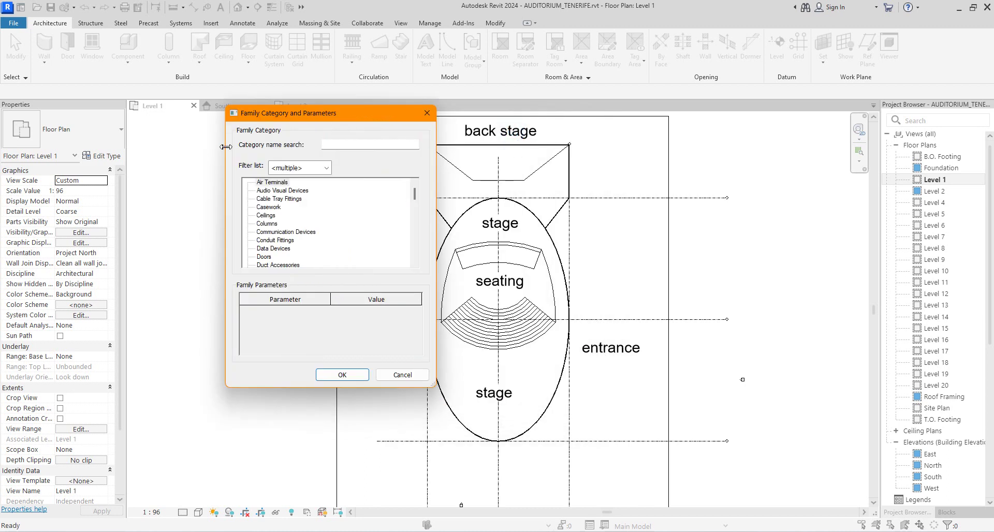
{"action": "scroll", "coordinate": [347, 245], "scroll_direction": "down", "scroll_amount": 1}
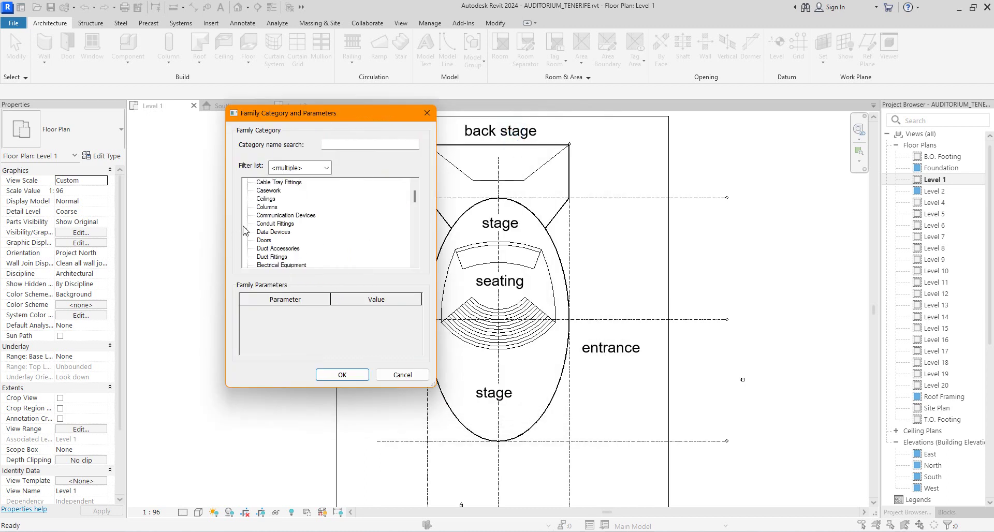
{"action": "scroll", "coordinate": [302, 259], "scroll_direction": "down", "scroll_amount": 1}
{"action": "scroll", "coordinate": [336, 240], "scroll_direction": "up", "scroll_amount": 1}
{"action": "scroll", "coordinate": [337, 243], "scroll_direction": "down", "scroll_amount": 9}
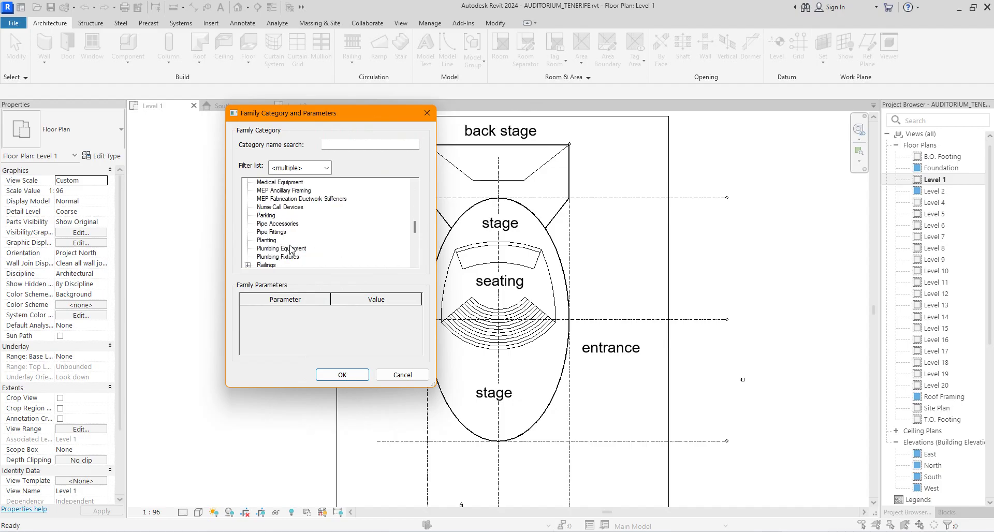
{"action": "scroll", "coordinate": [294, 240], "scroll_direction": "down", "scroll_amount": 1}
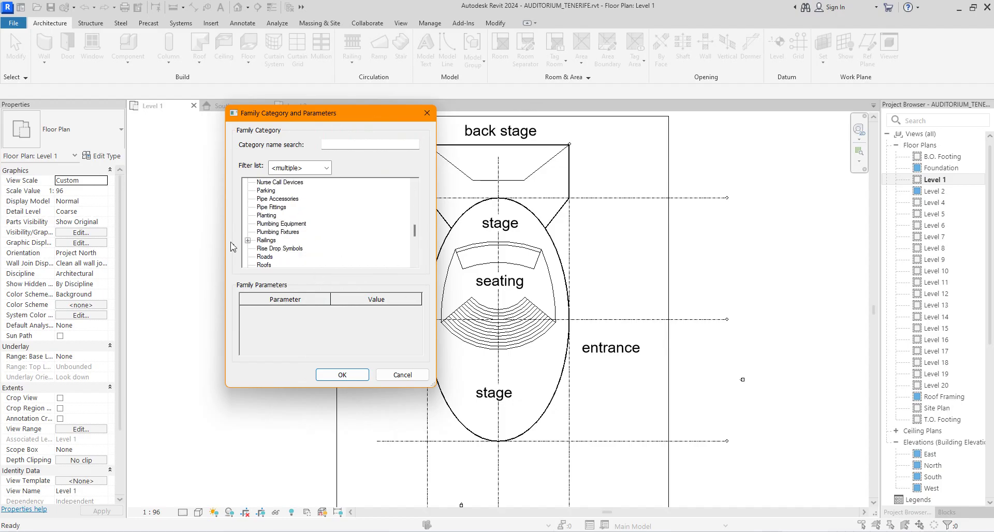
{"action": "scroll", "coordinate": [277, 222], "scroll_direction": "down", "scroll_amount": 1}
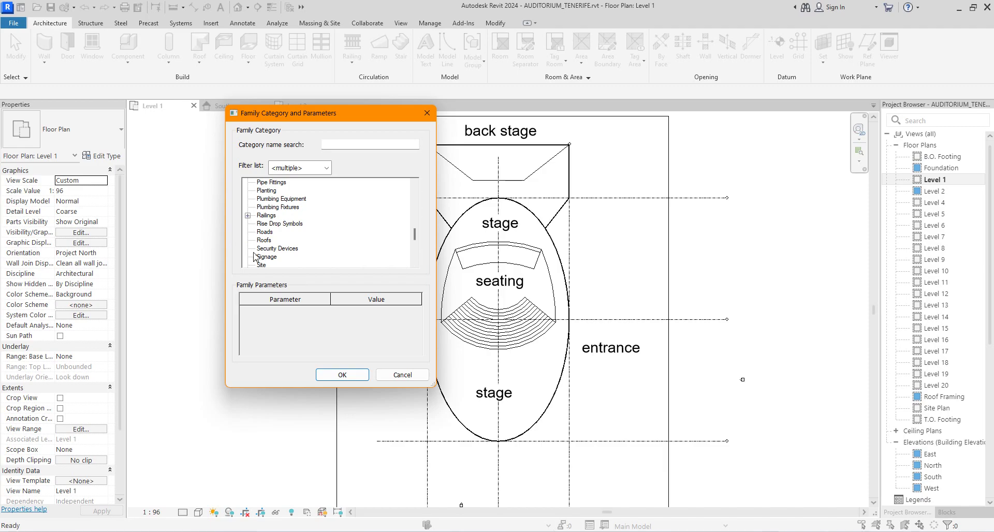
{"action": "scroll", "coordinate": [270, 243], "scroll_direction": "down", "scroll_amount": 6}
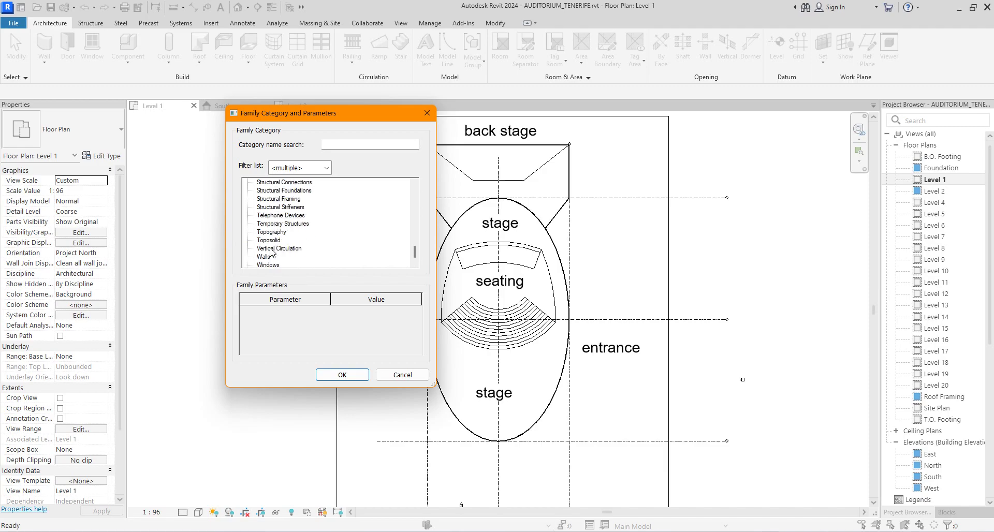
{"action": "left_click", "coordinate": [263, 250]}
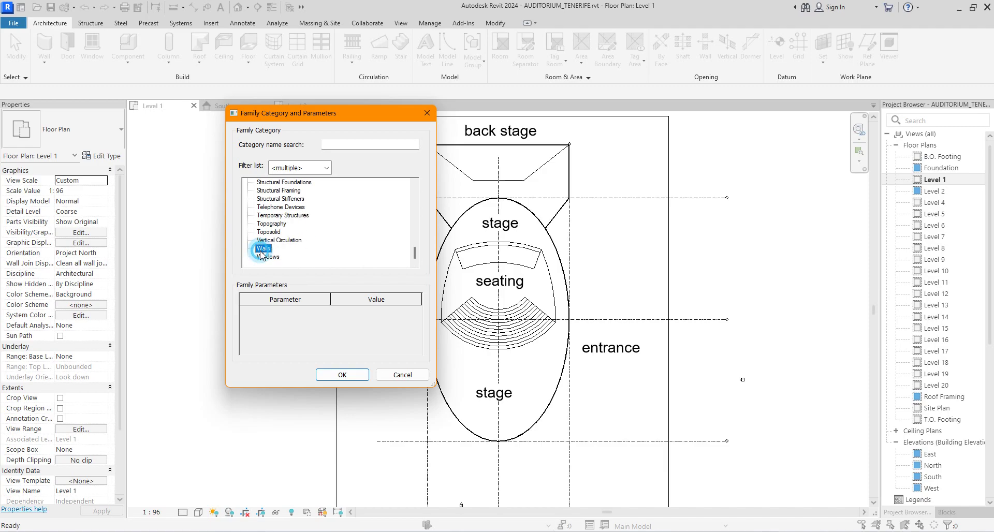
{"action": "left_click", "coordinate": [355, 376]}
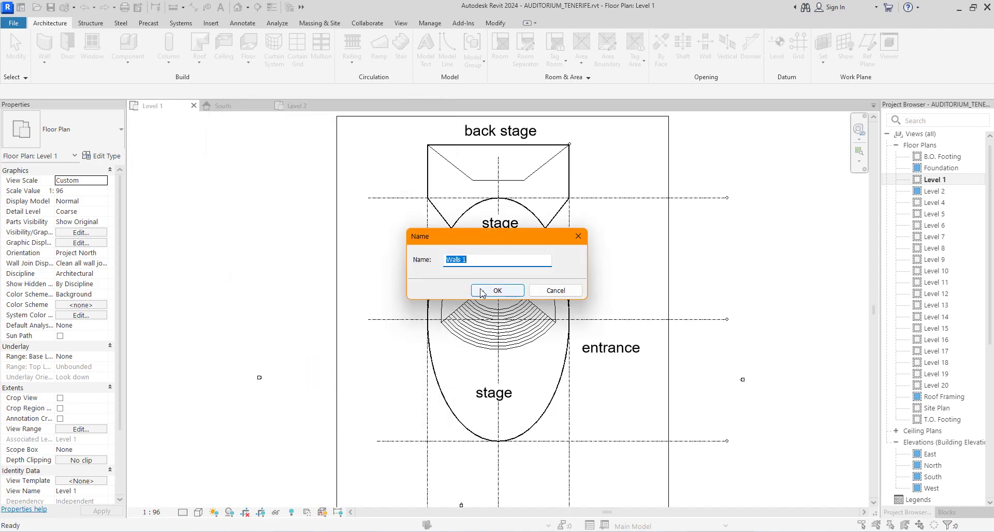
{"action": "left_click", "coordinate": [514, 293]}
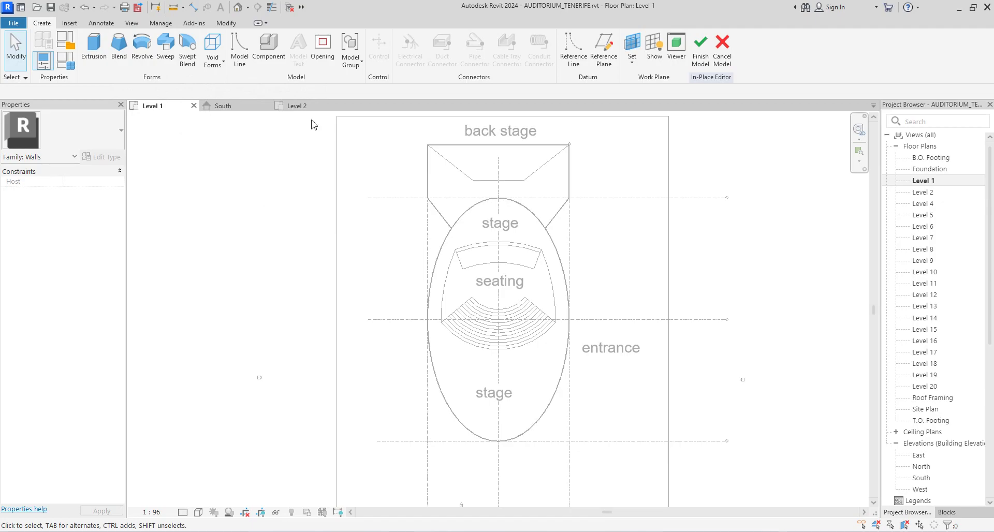
Start a Revolve and sketch a vertical axis line 75000 long down the centre grid from the midpoint of the arc above the seating.
{"action": "left_click", "coordinate": [142, 45]}
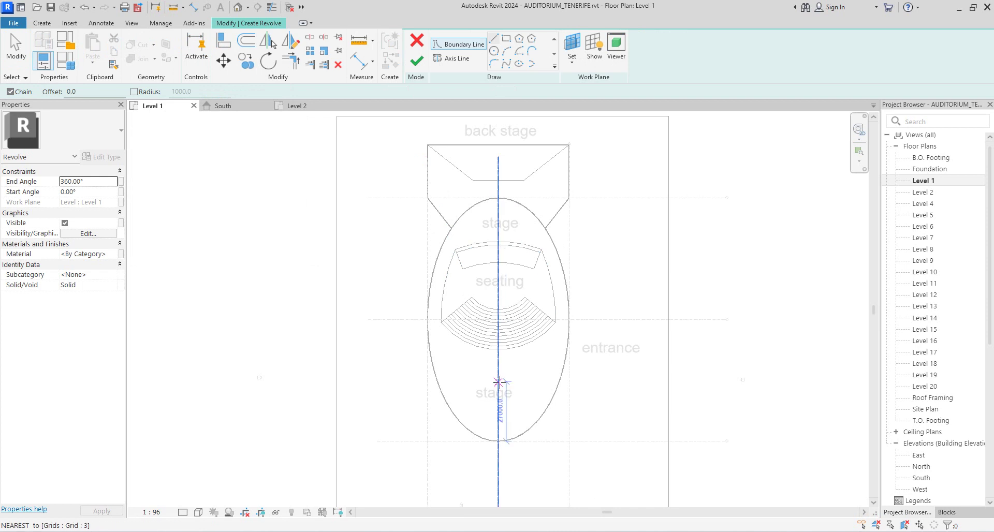
{"action": "scroll", "coordinate": [499, 372], "scroll_direction": "up", "scroll_amount": 1}
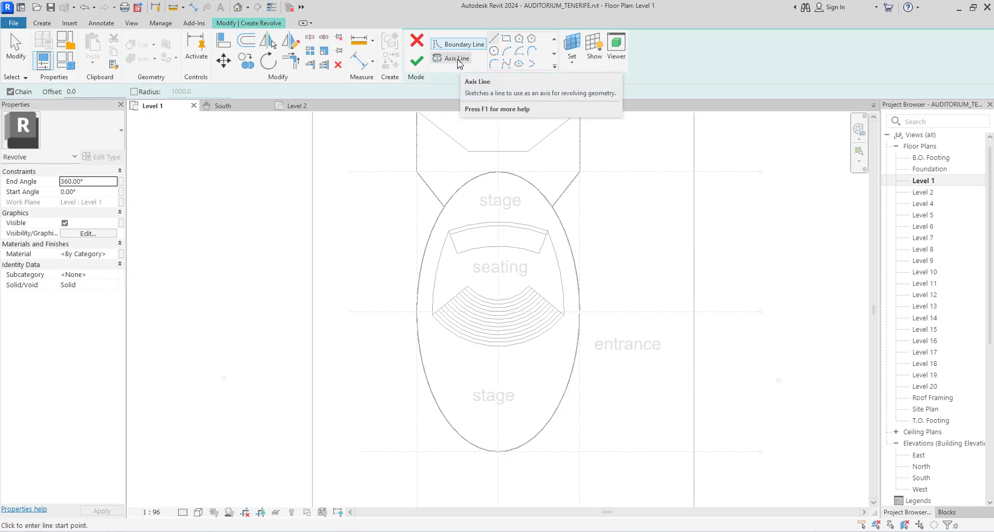
{"action": "left_click", "coordinate": [458, 59]}
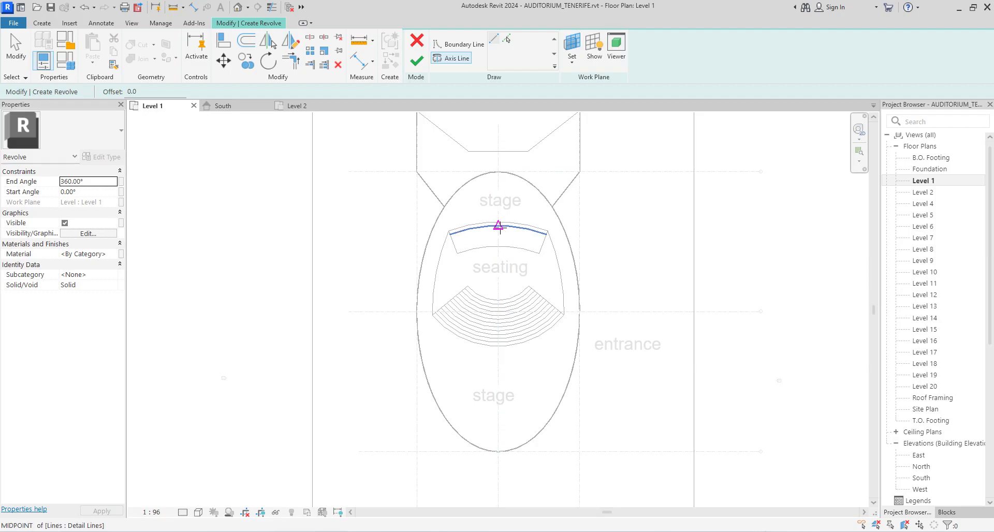
{"action": "scroll", "coordinate": [499, 225], "scroll_direction": "up", "scroll_amount": 2}
{"action": "left_click", "coordinate": [497, 226]}
{"action": "scroll", "coordinate": [505, 311], "scroll_direction": "down", "scroll_amount": 3}
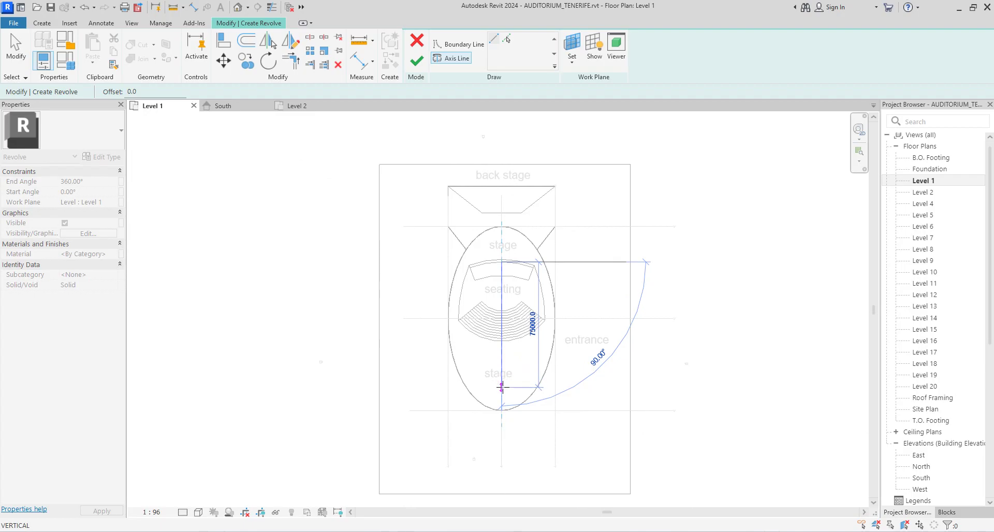
{"action": "left_click", "coordinate": [501, 387]}
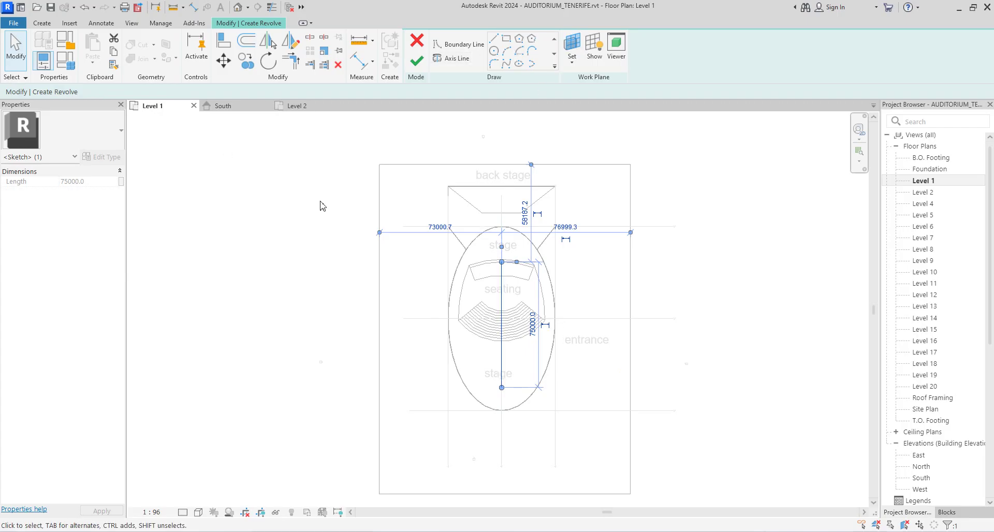
{"action": "left_click", "coordinate": [599, 278]}
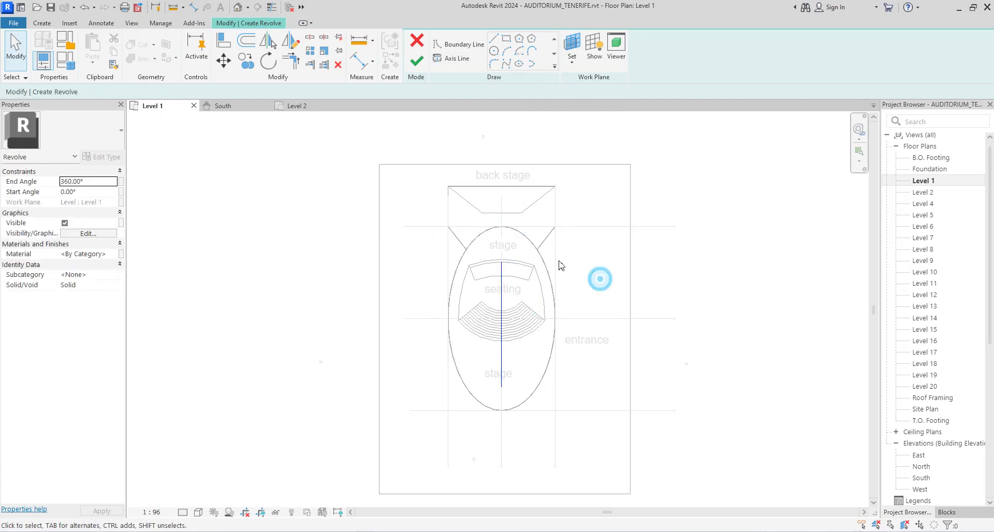
Sketch a boundary arc from the axis line's lower end to a point outside the ellipse near the axis top, through the intersection of grids 1 and 6.
{"action": "left_click", "coordinate": [507, 52]}
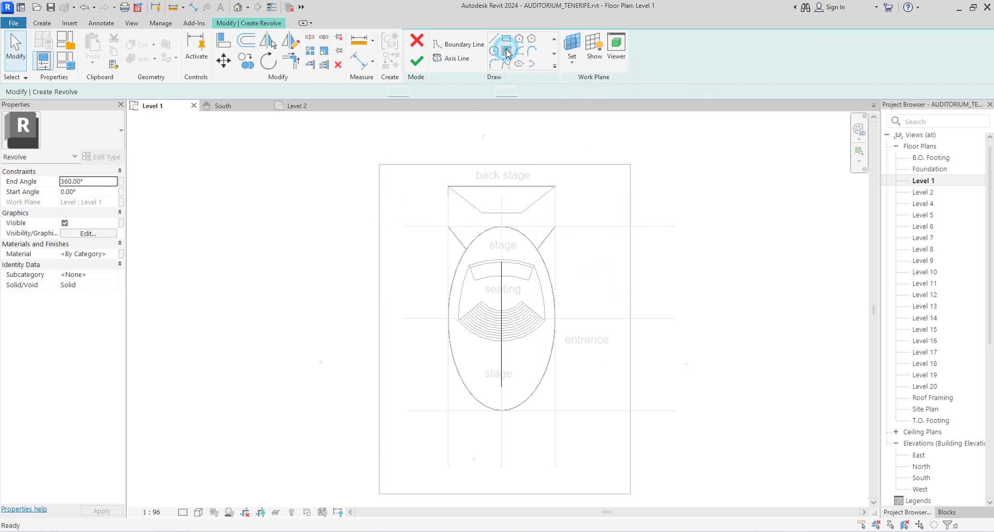
{"action": "left_click", "coordinate": [501, 387]}
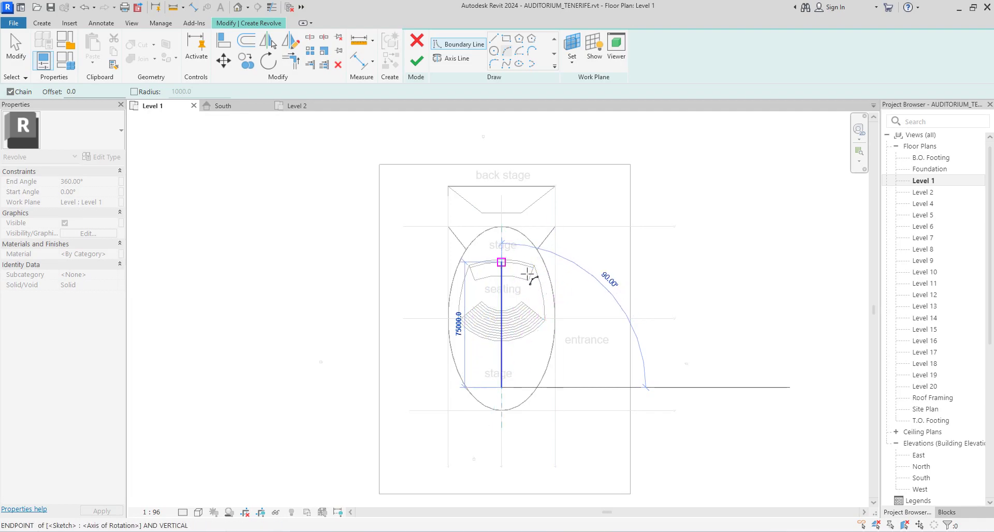
{"action": "scroll", "coordinate": [561, 278], "scroll_direction": "up", "scroll_amount": 2}
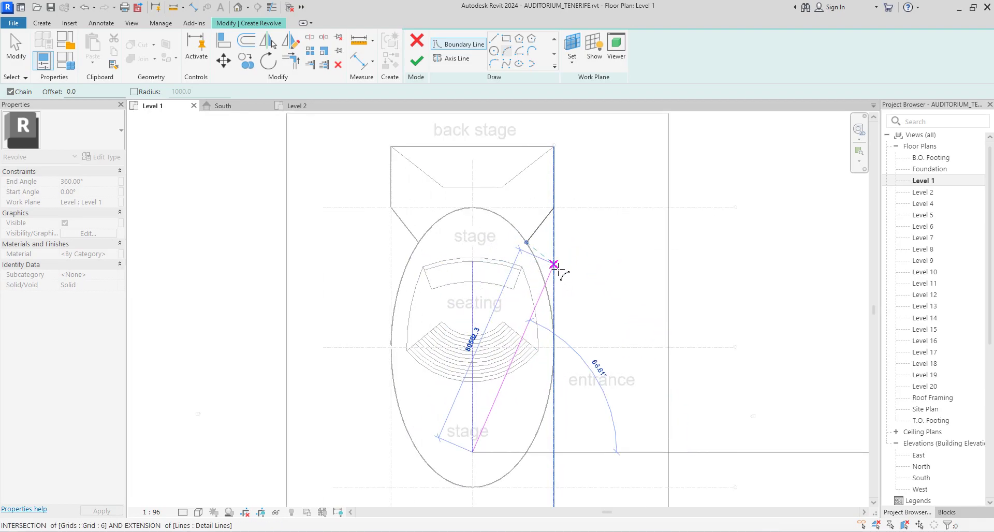
{"action": "scroll", "coordinate": [554, 274], "scroll_direction": "up", "scroll_amount": 1}
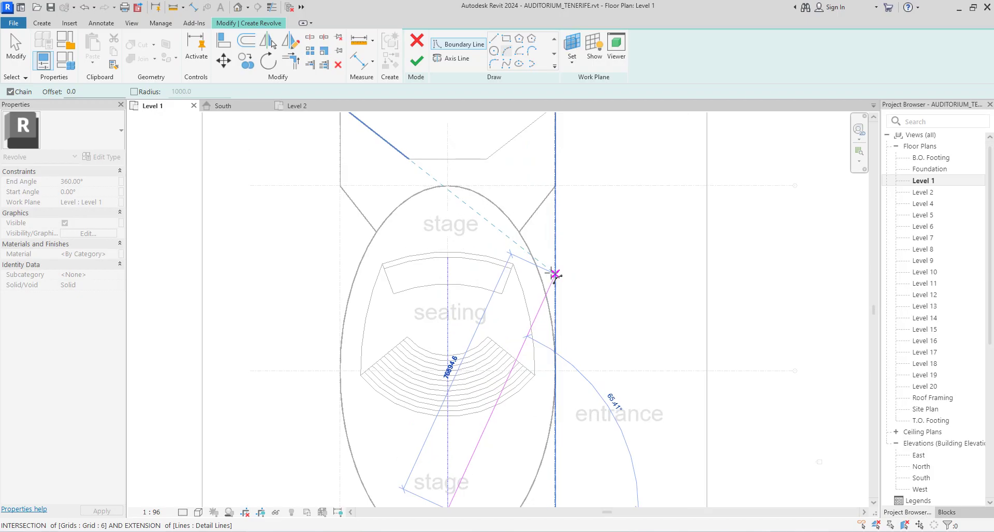
{"action": "left_click", "coordinate": [588, 257]}
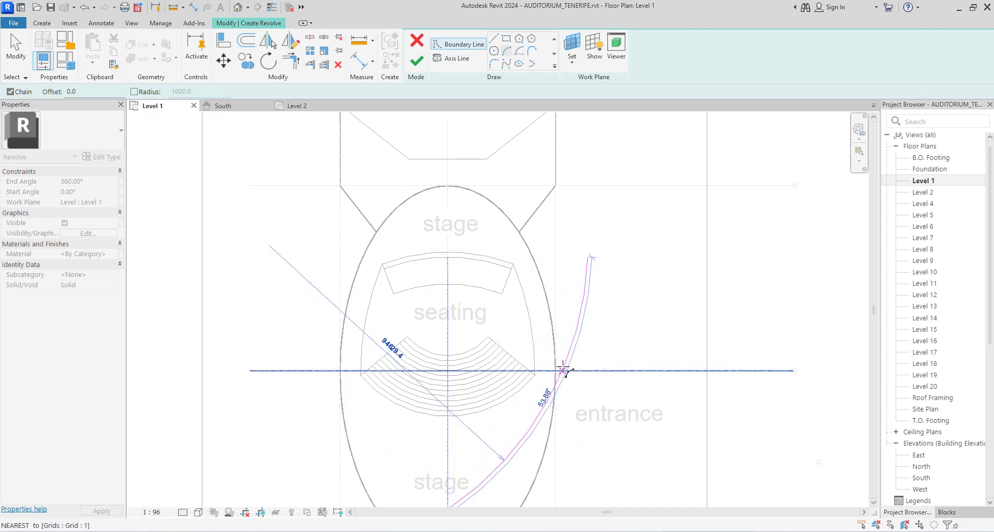
{"action": "scroll", "coordinate": [560, 365], "scroll_direction": "down", "scroll_amount": 1}
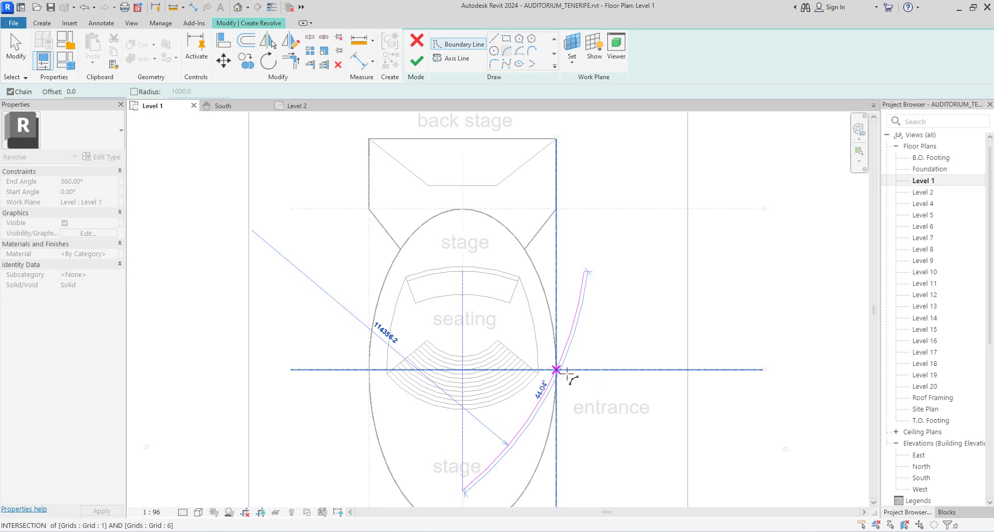
{"action": "left_click", "coordinate": [556, 370]}
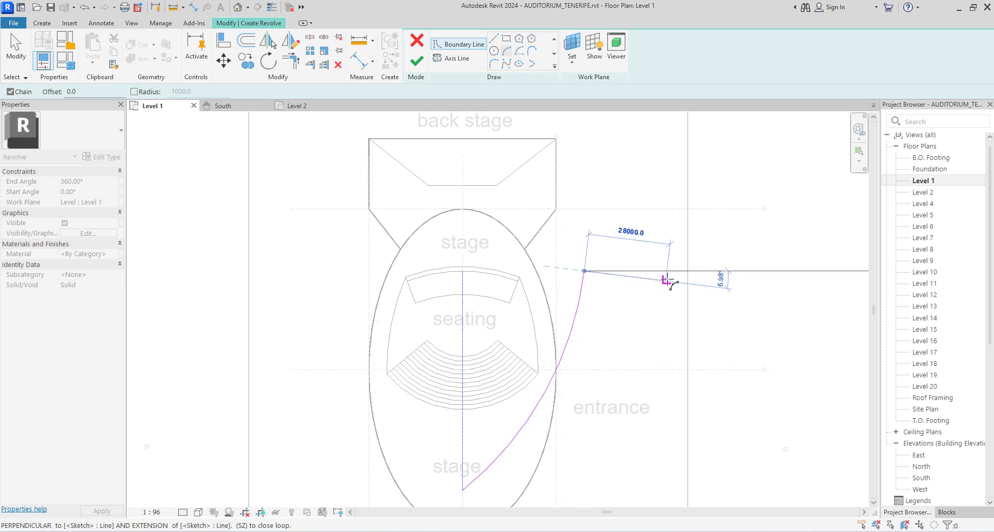
{"action": "right_click", "coordinate": [650, 228]}
{"action": "left_click", "coordinate": [688, 238]}
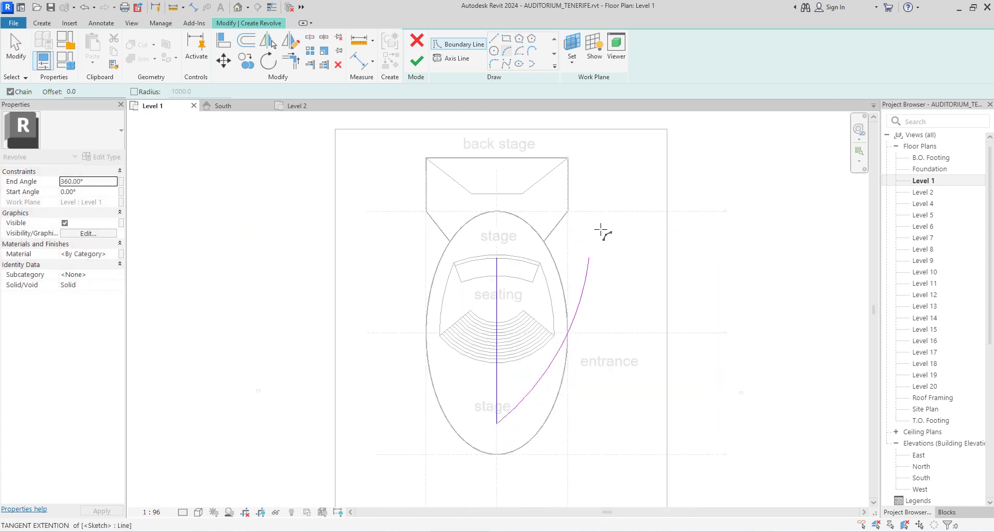
{"action": "scroll", "coordinate": [604, 221], "scroll_direction": "down", "scroll_amount": 3}
{"action": "scroll", "coordinate": [606, 292], "scroll_direction": "up", "scroll_amount": 1}
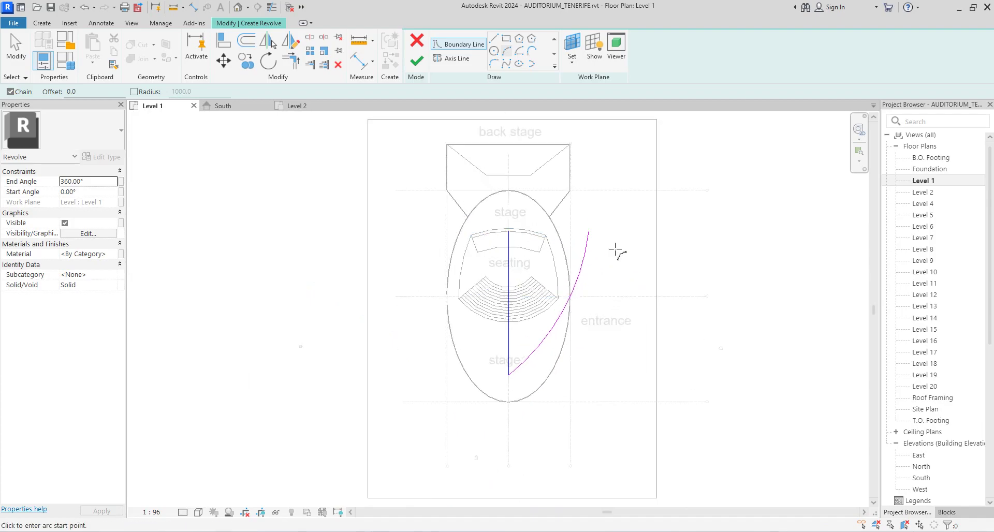
{"action": "right_click", "coordinate": [622, 223]}
{"action": "left_click", "coordinate": [662, 235]}
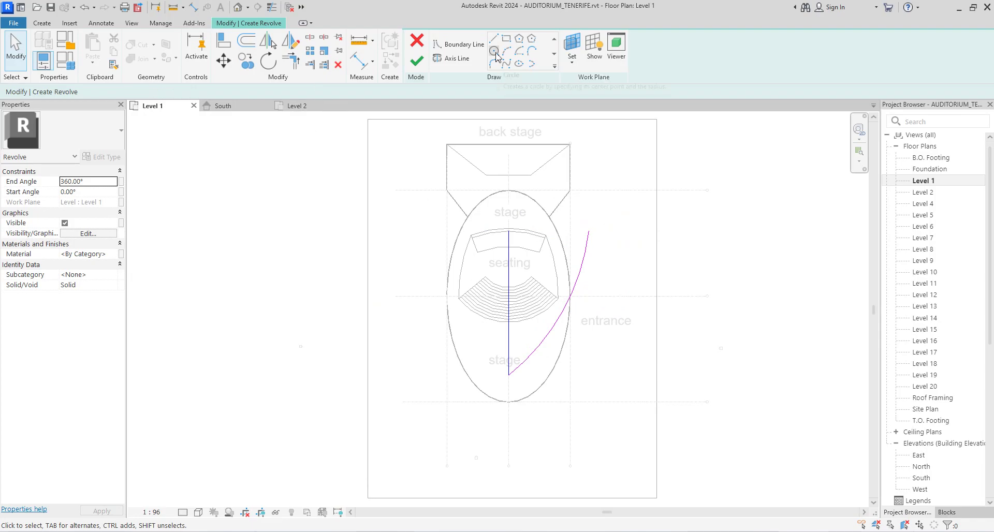
Offset a copy of the boundary arc by 200 toward the axis line.
{"action": "left_click", "coordinate": [244, 41]}
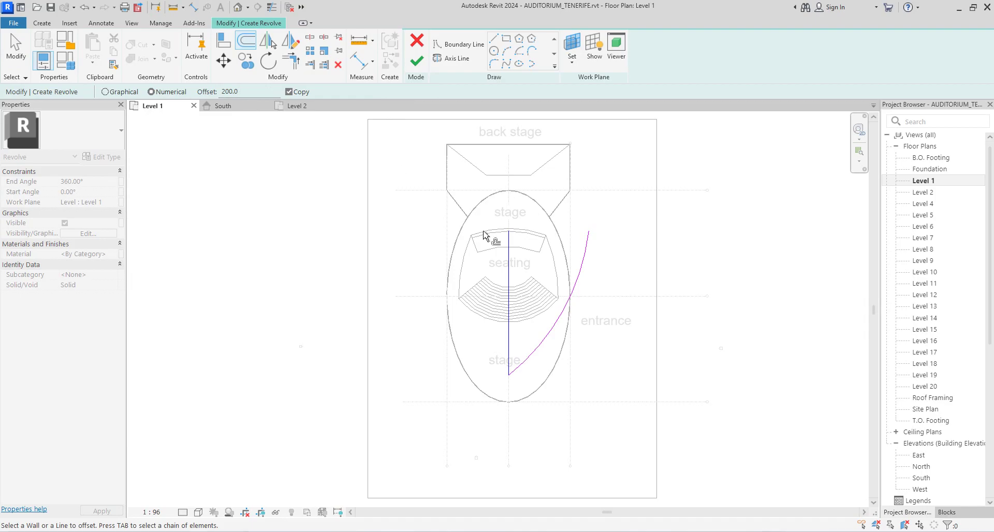
{"action": "scroll", "coordinate": [572, 268], "scroll_direction": "up", "scroll_amount": 5}
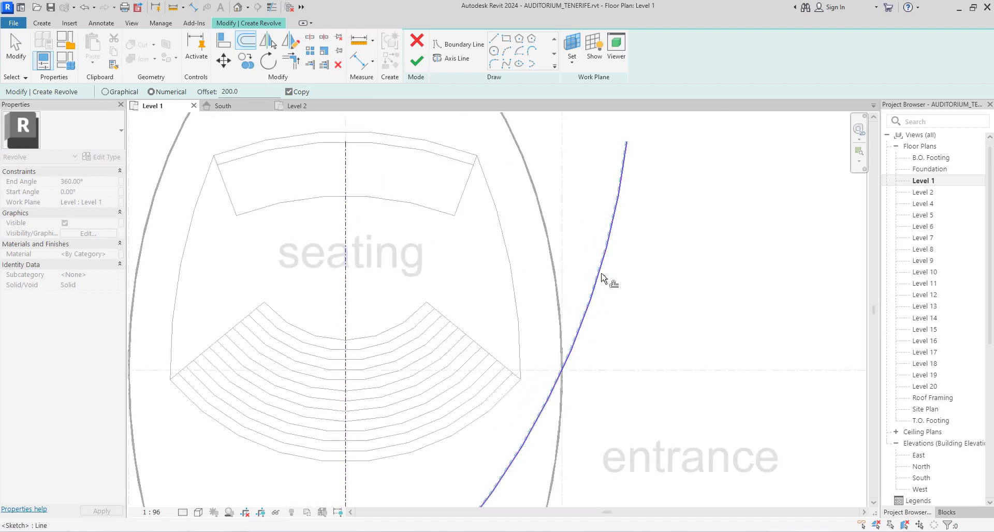
{"action": "left_click", "coordinate": [594, 283]}
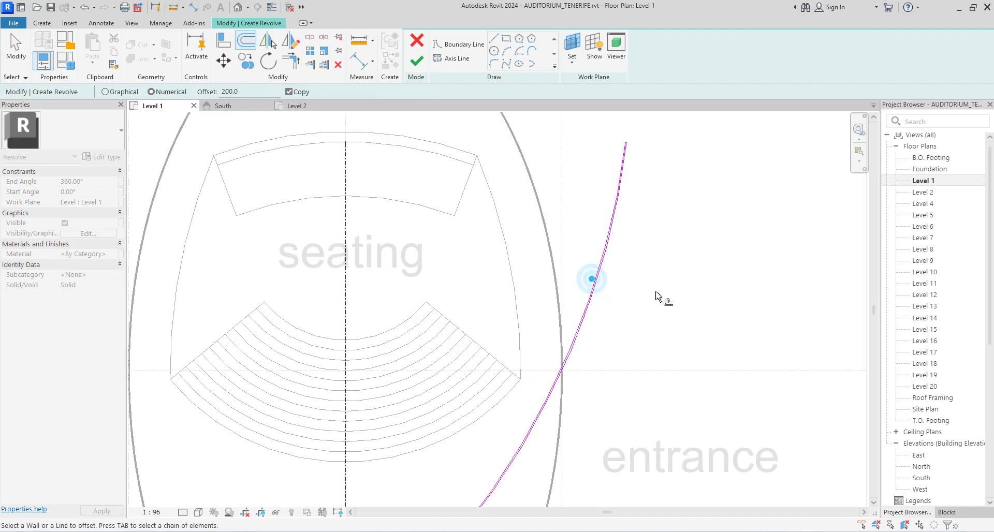
{"action": "scroll", "coordinate": [612, 257], "scroll_direction": "down", "scroll_amount": 3}
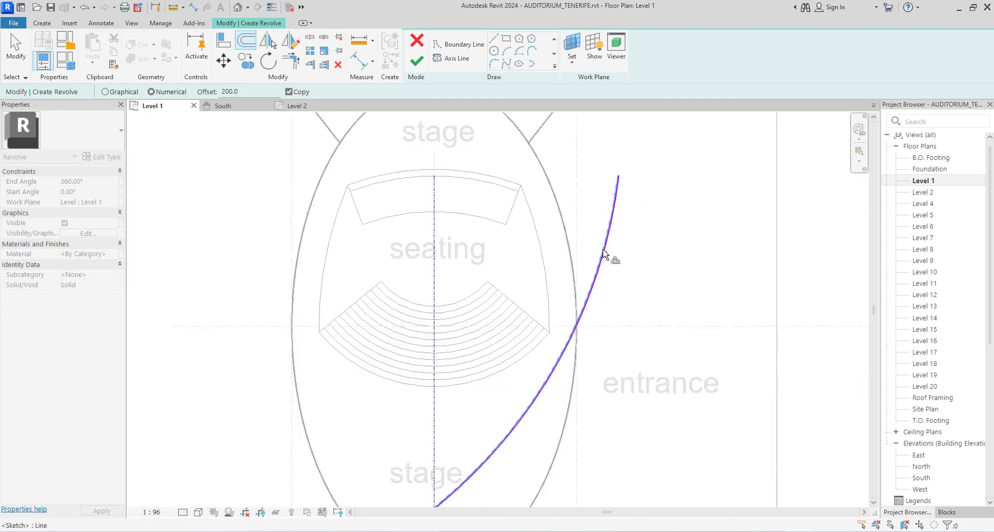
{"action": "left_click", "coordinate": [493, 38]}
{"action": "scroll", "coordinate": [608, 184], "scroll_direction": "up", "scroll_amount": 4}
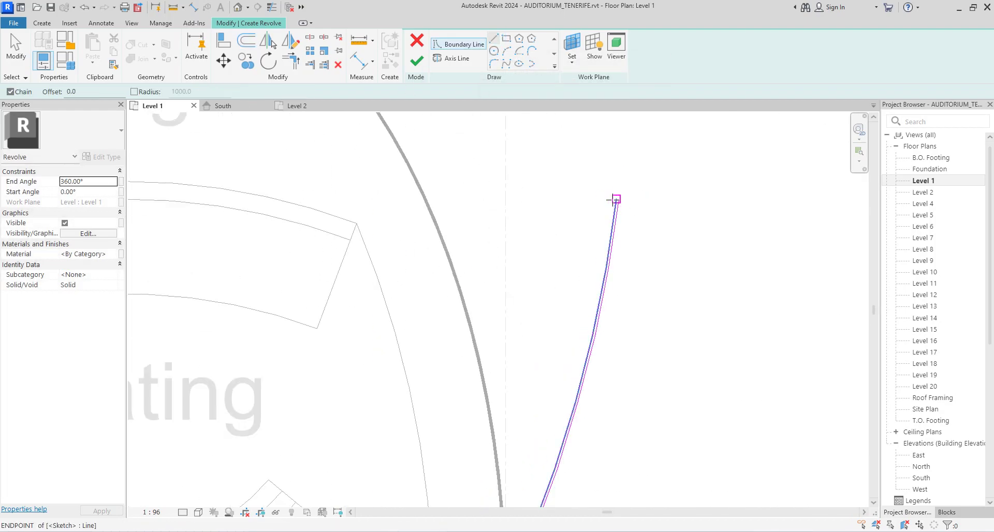
{"action": "left_click", "coordinate": [619, 199]}
{"action": "key", "text": "Escape"}
{"action": "key", "text": "Escape"}
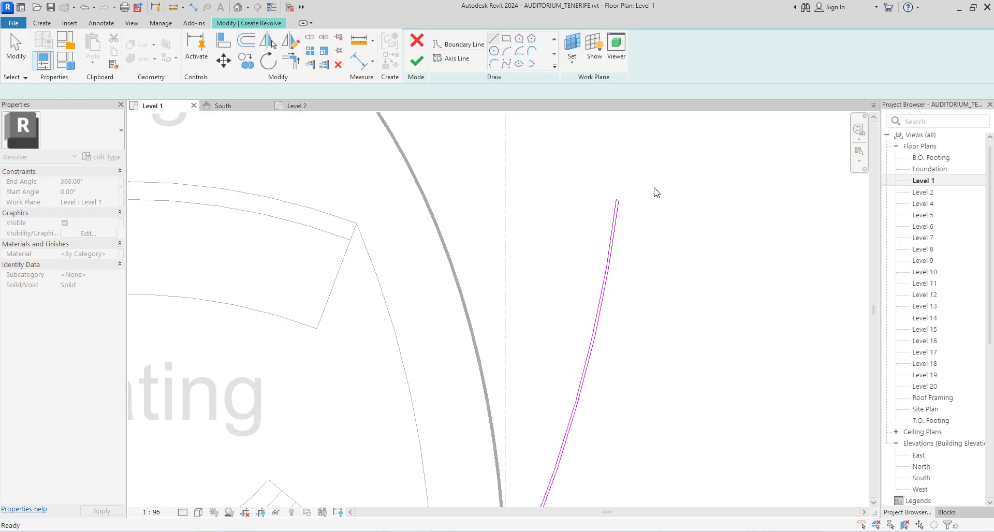
Close the gap between the two boundary arcs with short lines at their upper ends and at the axis line.
{"action": "scroll", "coordinate": [603, 209], "scroll_direction": "up", "scroll_amount": 2}
{"action": "left_click", "coordinate": [494, 38]}
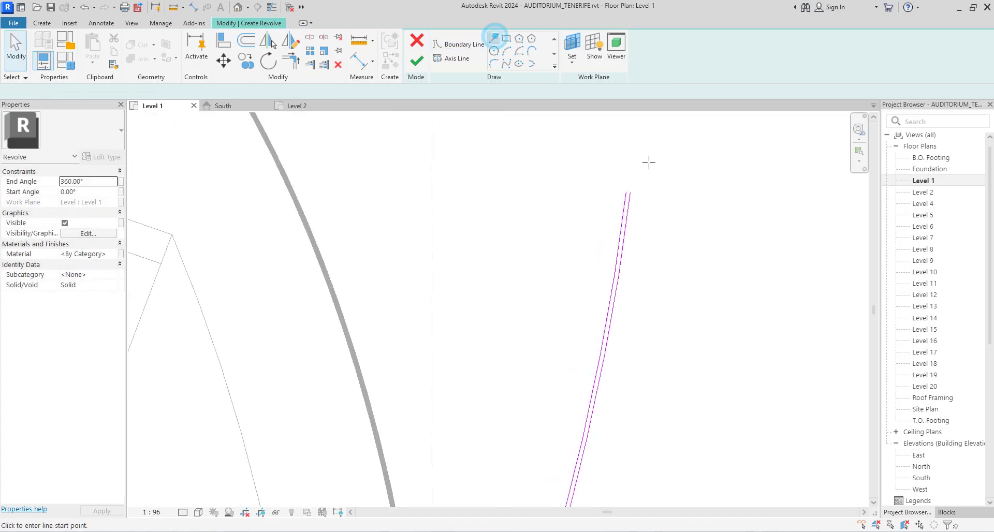
{"action": "scroll", "coordinate": [628, 195], "scroll_direction": "up", "scroll_amount": 1}
{"action": "left_click", "coordinate": [634, 185]}
{"action": "scroll", "coordinate": [632, 149], "scroll_direction": "down", "scroll_amount": 6}
{"action": "scroll", "coordinate": [523, 295], "scroll_direction": "down", "scroll_amount": 3}
{"action": "scroll", "coordinate": [554, 290], "scroll_direction": "up", "scroll_amount": 8}
{"action": "left_click", "coordinate": [550, 278]}
{"action": "left_click", "coordinate": [551, 283]}
{"action": "scroll", "coordinate": [531, 333], "scroll_direction": "down", "scroll_amount": 3}
{"action": "scroll", "coordinate": [530, 333], "scroll_direction": "down", "scroll_amount": 5}
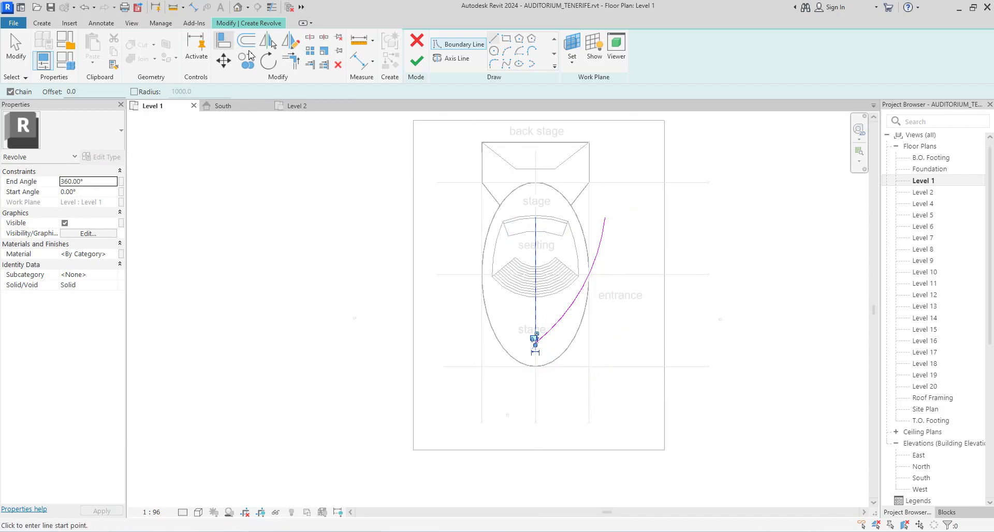
Trim the boundary lines and arcs into clean corners and finish the revolve sketch.
{"action": "left_click", "coordinate": [290, 60]}
{"action": "scroll", "coordinate": [538, 346], "scroll_direction": "up", "scroll_amount": 3}
{"action": "scroll", "coordinate": [538, 346], "scroll_direction": "up", "scroll_amount": 5}
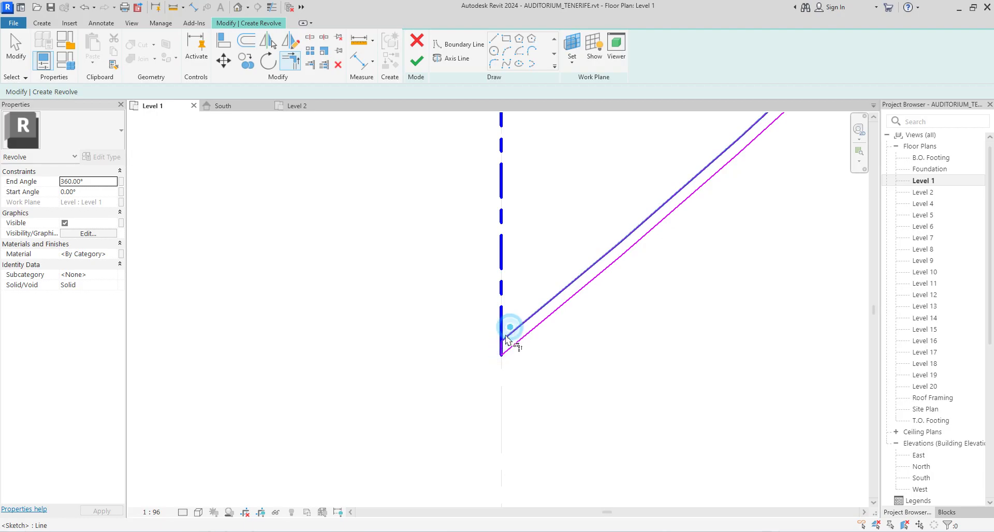
{"action": "scroll", "coordinate": [509, 334], "scroll_direction": "down", "scroll_amount": 5}
{"action": "scroll", "coordinate": [631, 171], "scroll_direction": "up", "scroll_amount": 6}
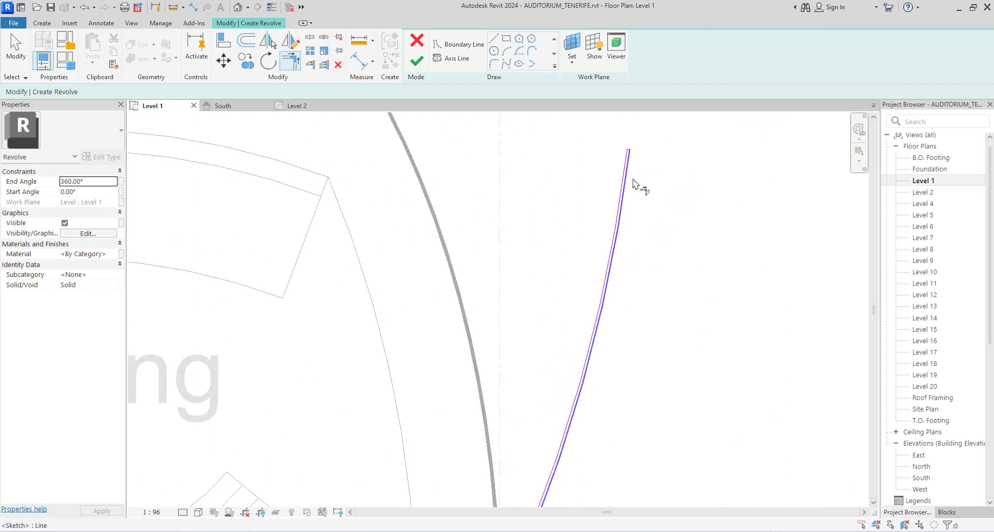
{"action": "left_click", "coordinate": [417, 62]}
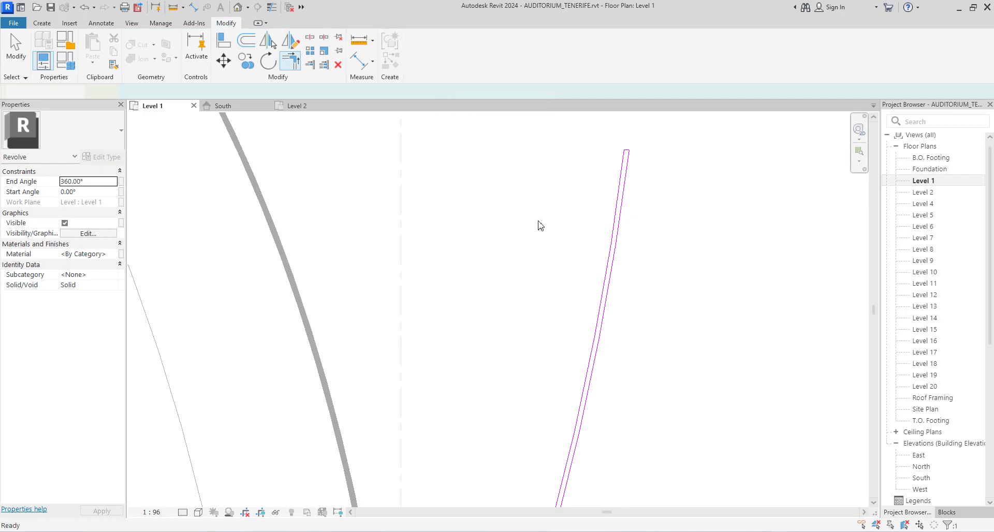
{"action": "scroll", "coordinate": [539, 225], "scroll_direction": "down", "scroll_amount": 5}
{"action": "left_click", "coordinate": [613, 248]}
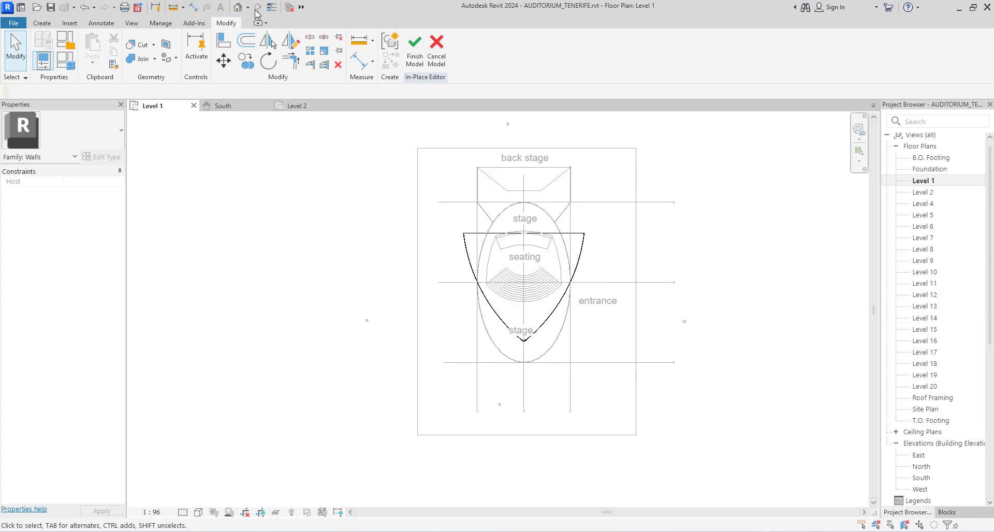
Open the default 3D view and set its visual style to Shaded.
{"action": "left_click", "coordinate": [238, 6]}
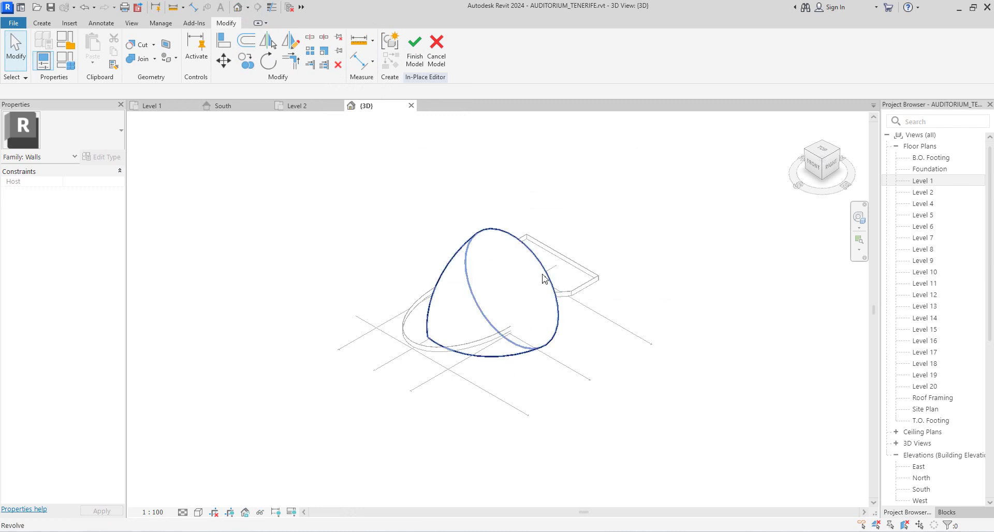
{"action": "left_click", "coordinate": [540, 274]}
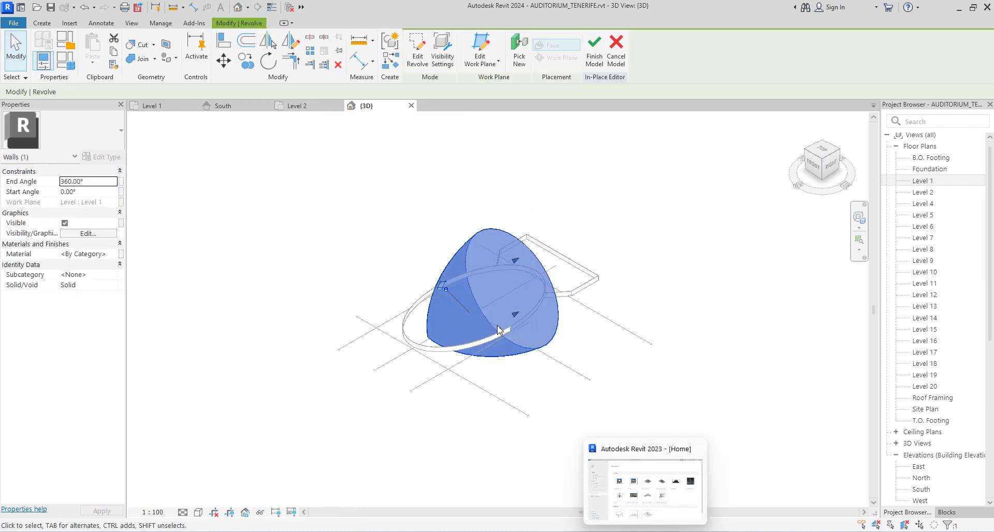
{"action": "left_click", "coordinate": [622, 424]}
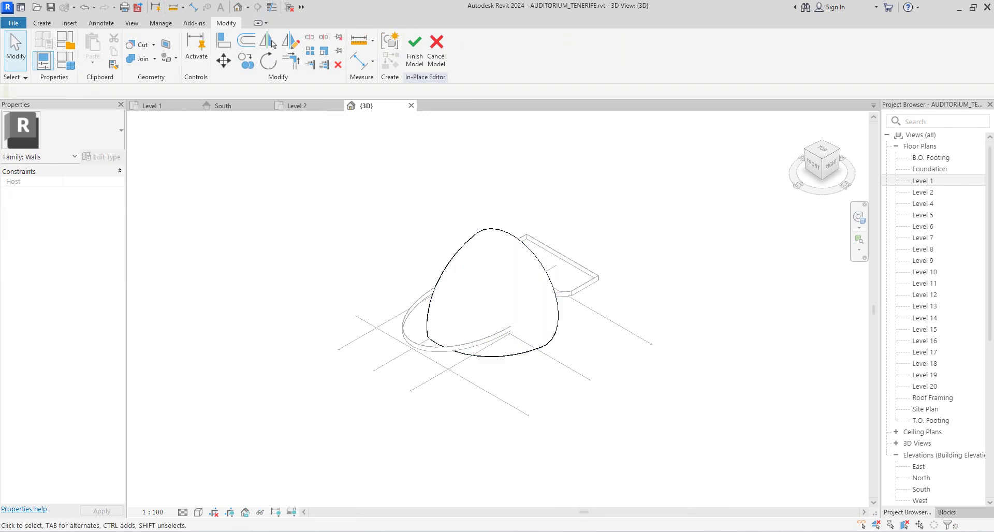
{"action": "left_click", "coordinate": [198, 513]}
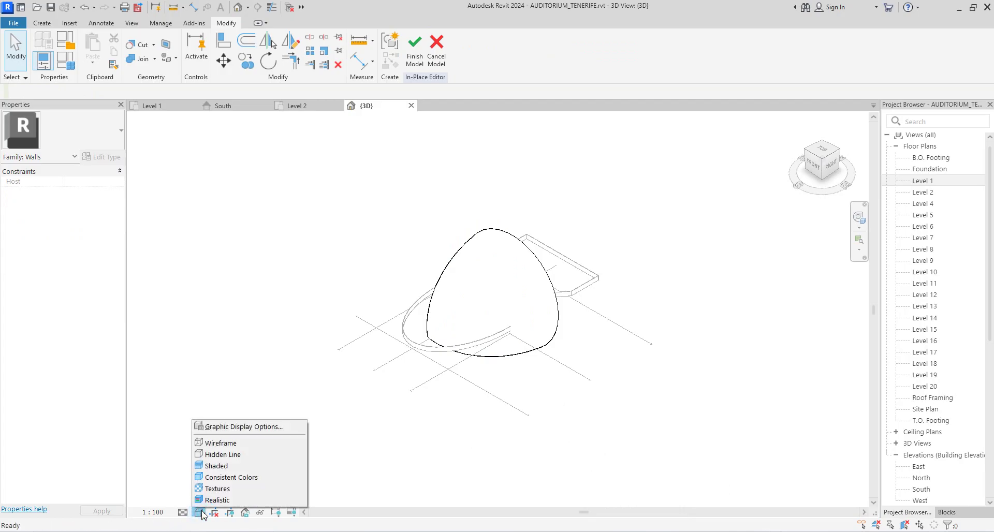
{"action": "left_click", "coordinate": [225, 467]}
{"action": "scroll", "coordinate": [549, 343], "scroll_direction": "up", "scroll_amount": 3}
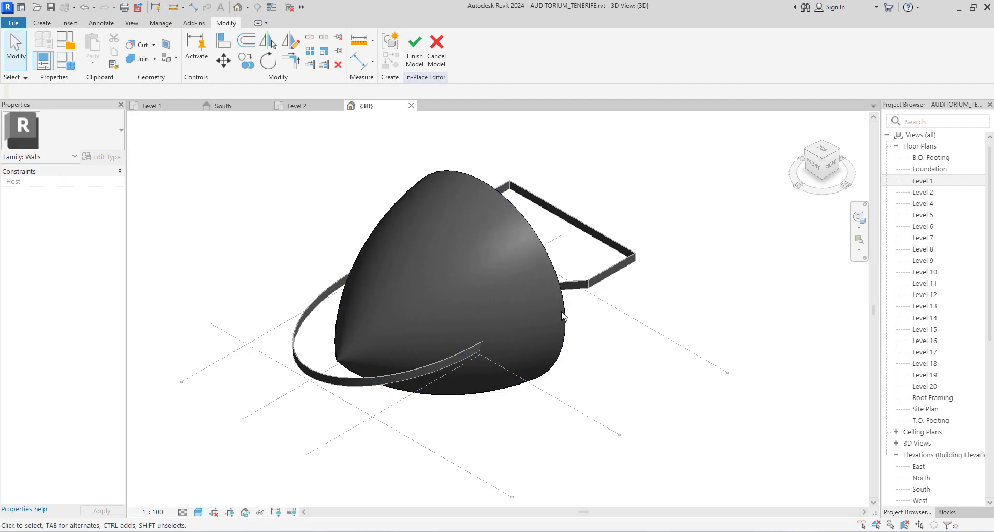
{"action": "scroll", "coordinate": [542, 328], "scroll_direction": "down", "scroll_amount": 3}
{"action": "mouse_move", "coordinate": [863, 526]}
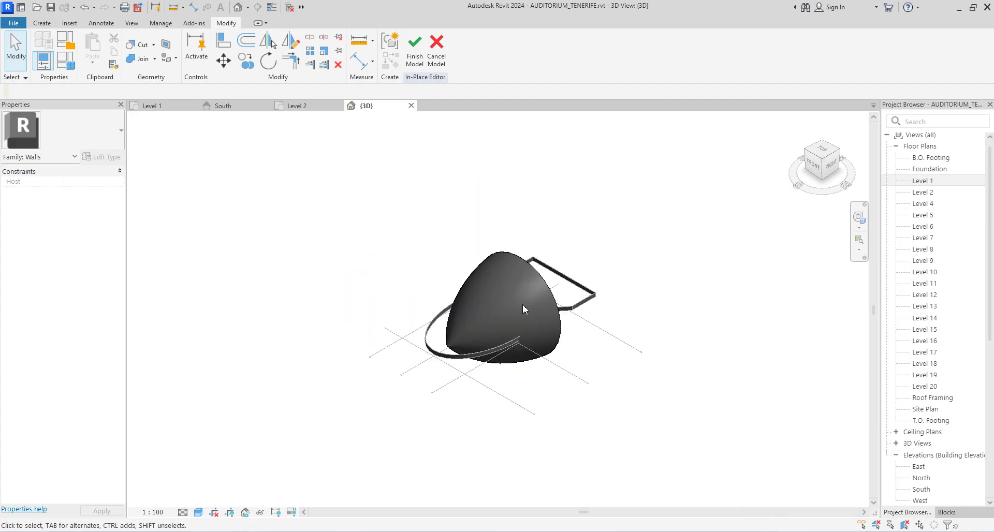
Set the revolve's Start Angle to 180°.
{"action": "left_click", "coordinate": [536, 272]}
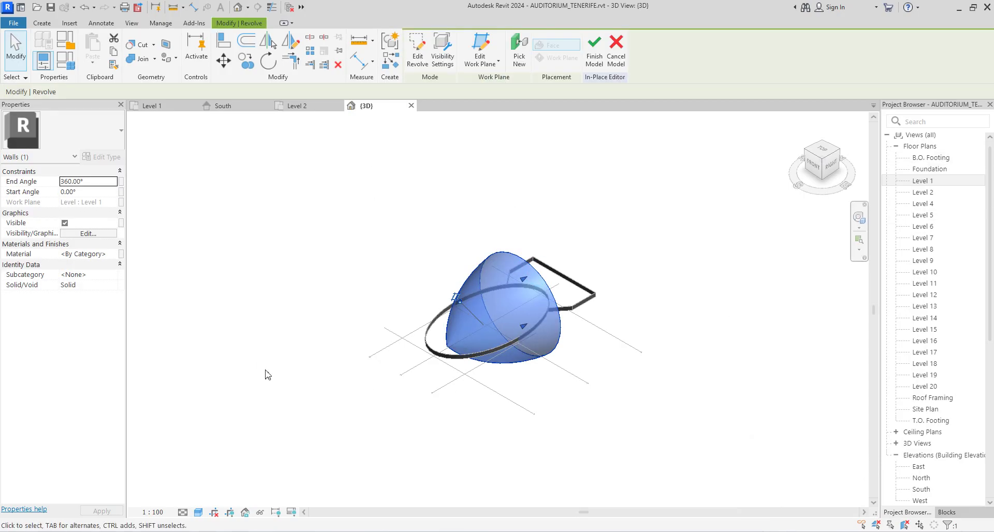
{"action": "left_click", "coordinate": [97, 183]}
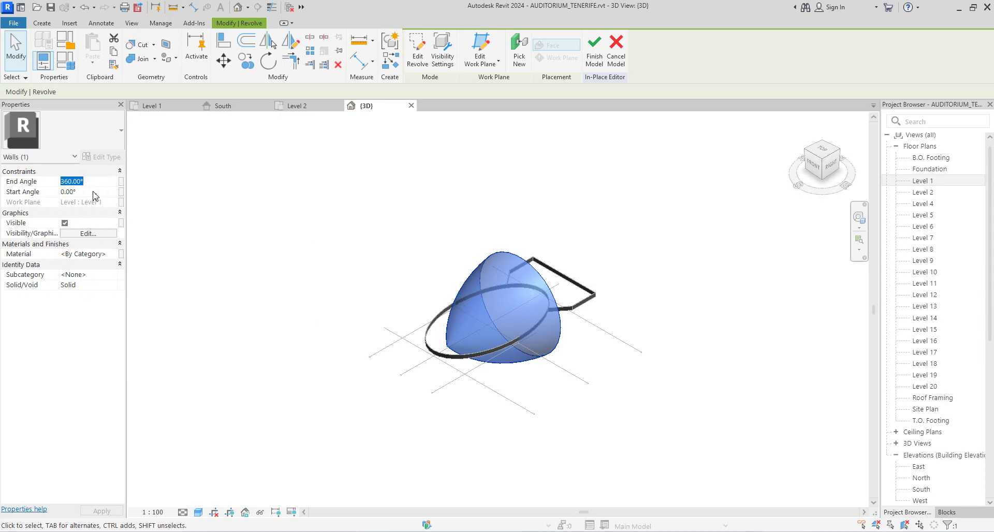
{"action": "left_click", "coordinate": [87, 193]}
{"action": "type", "text": "18"}
{"action": "left_click", "coordinate": [599, 366]}
{"action": "scroll", "coordinate": [552, 348], "scroll_direction": "up", "scroll_amount": 4}
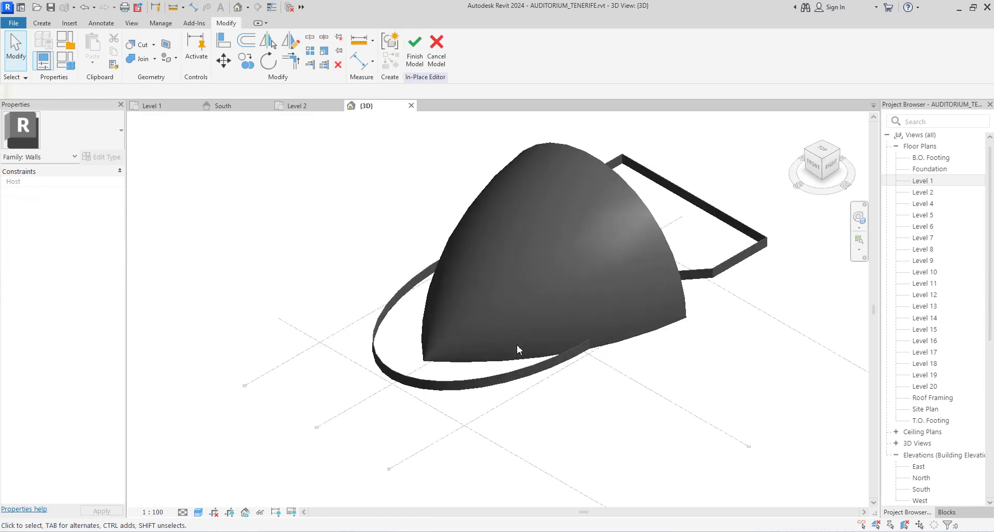
{"action": "scroll", "coordinate": [510, 351], "scroll_direction": "down", "scroll_amount": 3}
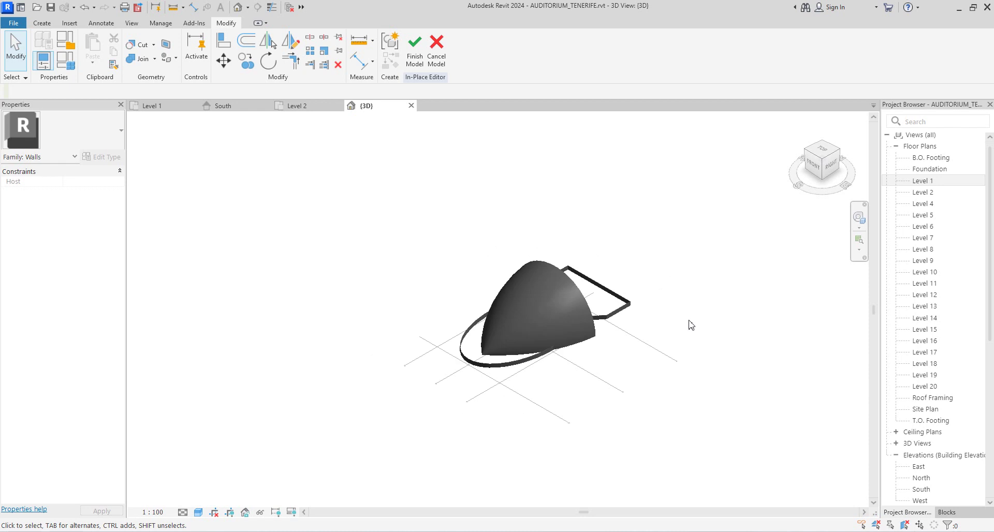
Select the revolve and examine its shape against the levels in the South and East elevations.
{"action": "left_click", "coordinate": [574, 282]}
{"action": "double_click", "coordinate": [911, 489]}
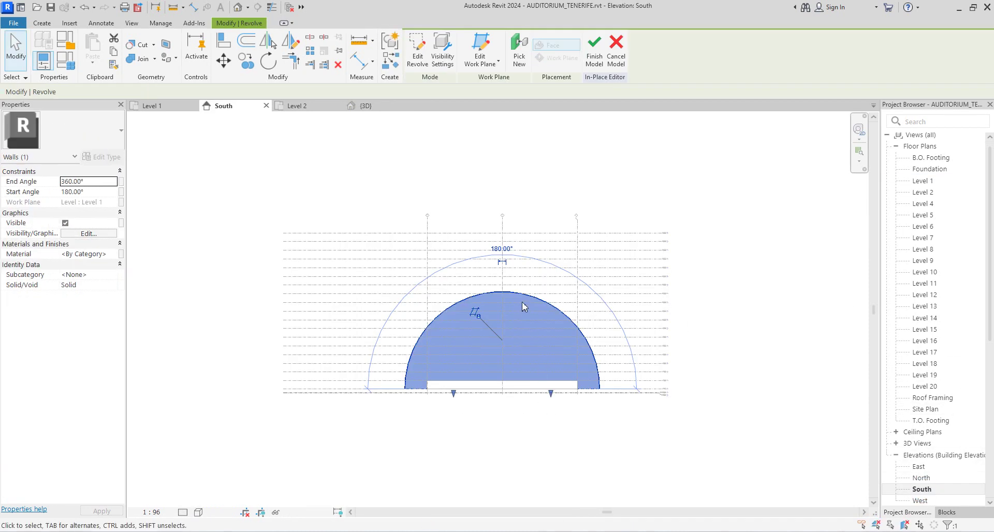
{"action": "scroll", "coordinate": [566, 388], "scroll_direction": "up", "scroll_amount": 1}
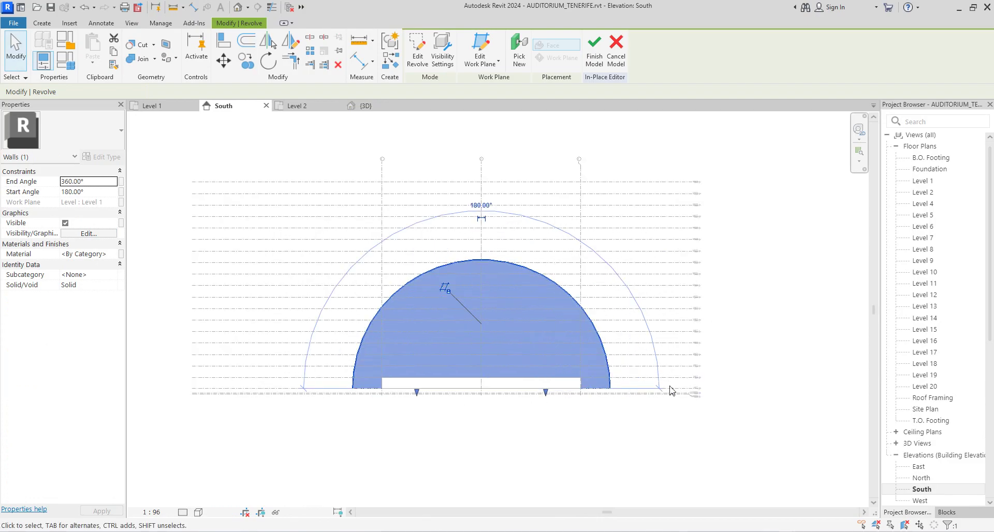
{"action": "double_click", "coordinate": [919, 468]}
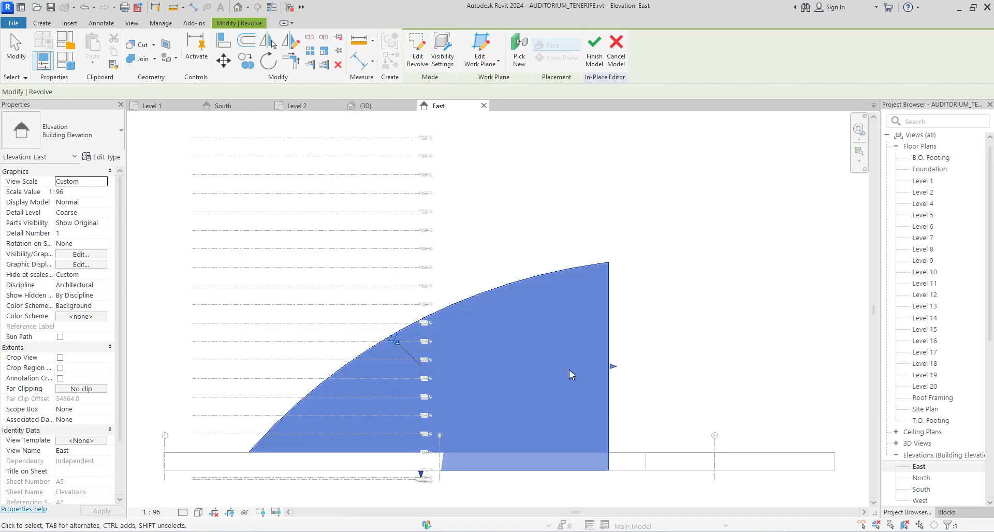
{"action": "scroll", "coordinate": [550, 273], "scroll_direction": "down", "scroll_amount": 2}
{"action": "scroll", "coordinate": [598, 329], "scroll_direction": "up", "scroll_amount": 2}
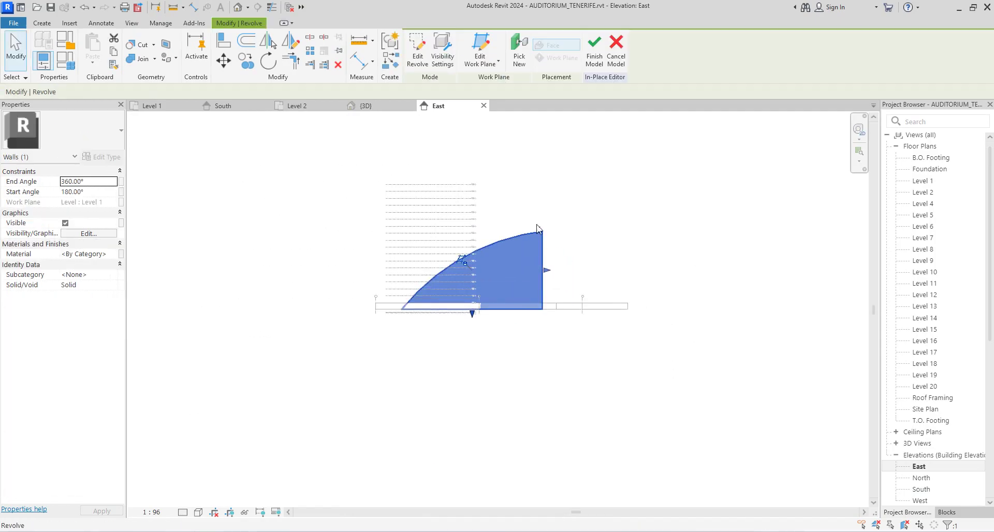
{"action": "scroll", "coordinate": [538, 298], "scroll_direction": "up", "scroll_amount": 2}
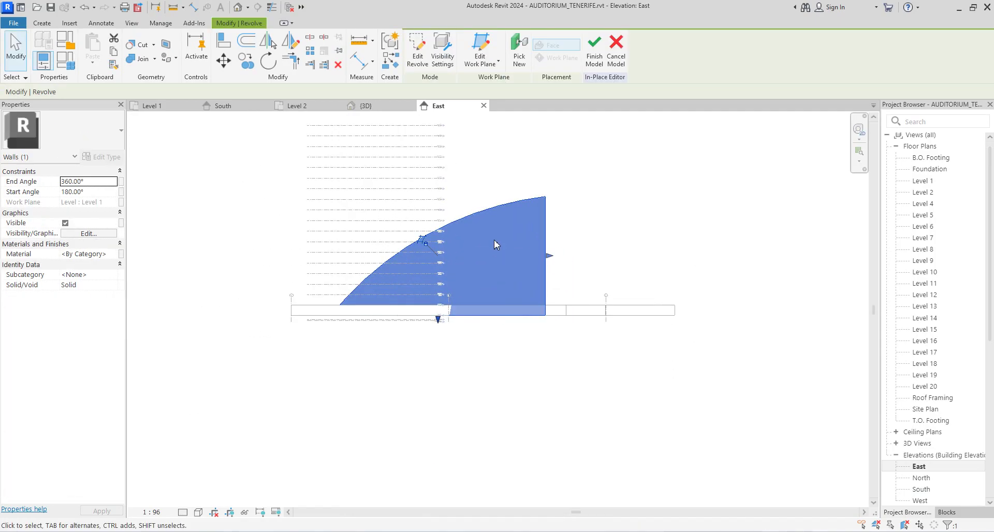
{"action": "scroll", "coordinate": [553, 282], "scroll_direction": "down", "scroll_amount": 1}
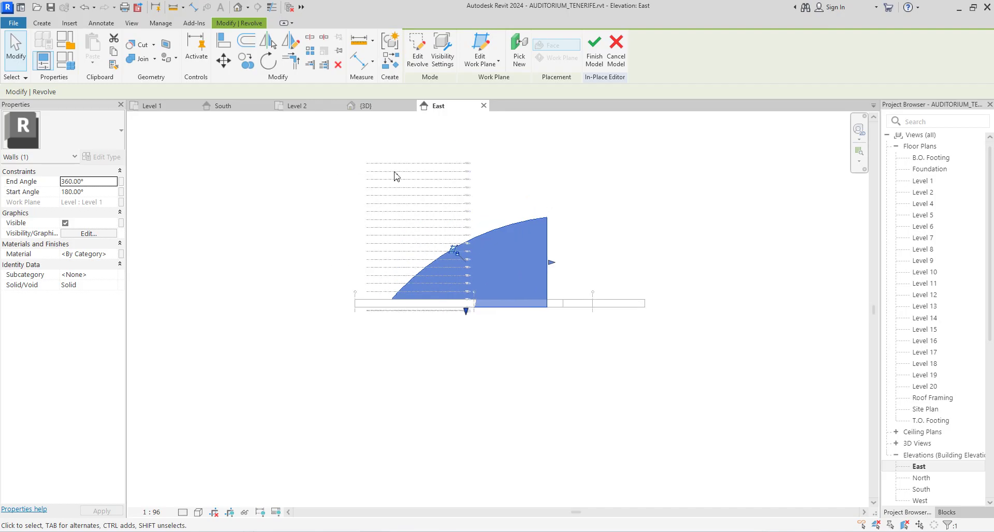
{"action": "left_click", "coordinate": [224, 61]}
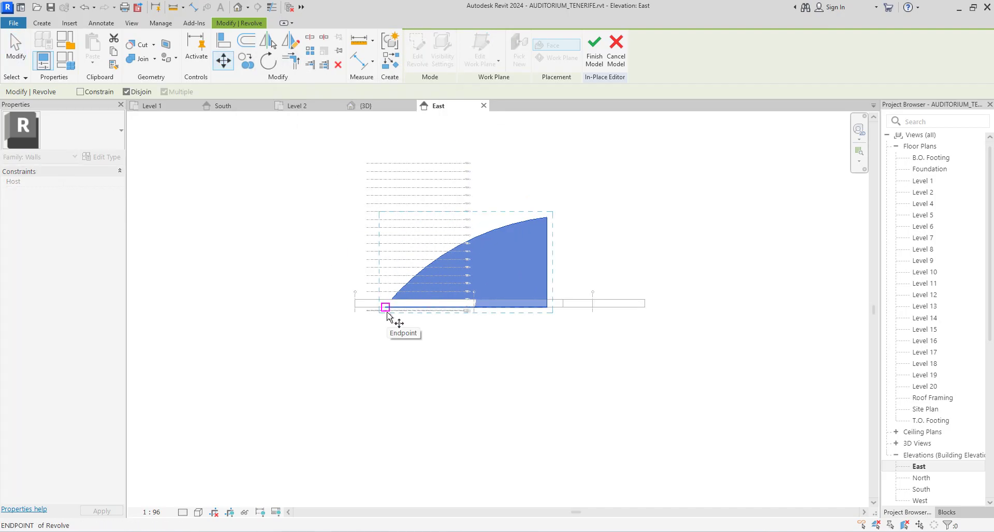
{"action": "right_click", "coordinate": [313, 209]}
{"action": "left_click", "coordinate": [344, 216]}
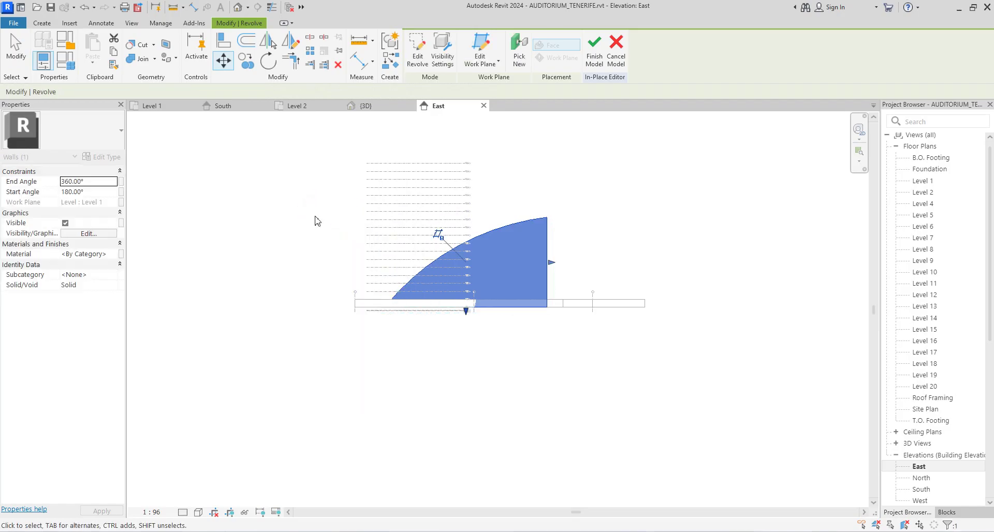
Check the revolve's side profile in the East elevation, then select it and review its angles in the South elevation.
{"action": "scroll", "coordinate": [315, 216], "scroll_direction": "down", "scroll_amount": 3}
{"action": "scroll", "coordinate": [473, 241], "scroll_direction": "up", "scroll_amount": 2}
{"action": "left_click", "coordinate": [500, 211]}
{"action": "scroll", "coordinate": [461, 242], "scroll_direction": "up", "scroll_amount": 4}
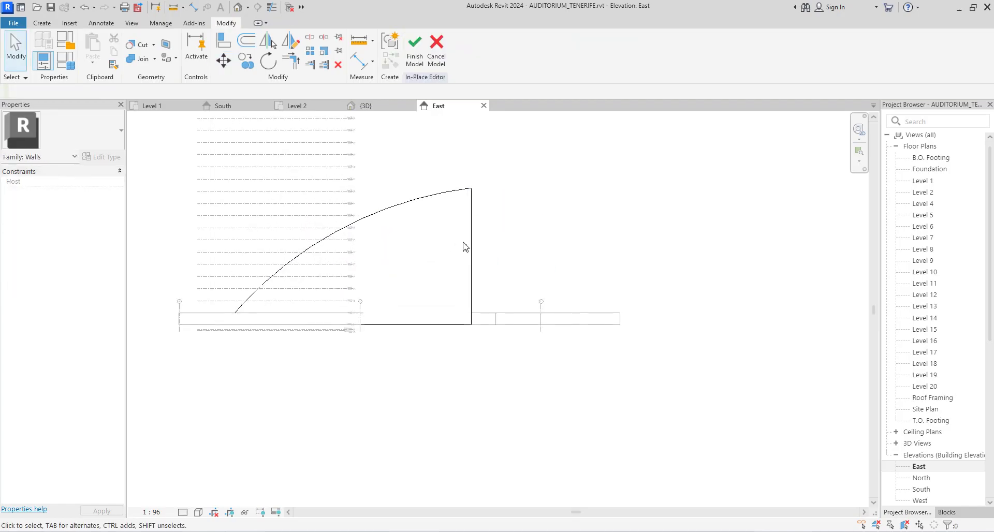
{"action": "scroll", "coordinate": [472, 254], "scroll_direction": "down", "scroll_amount": 4}
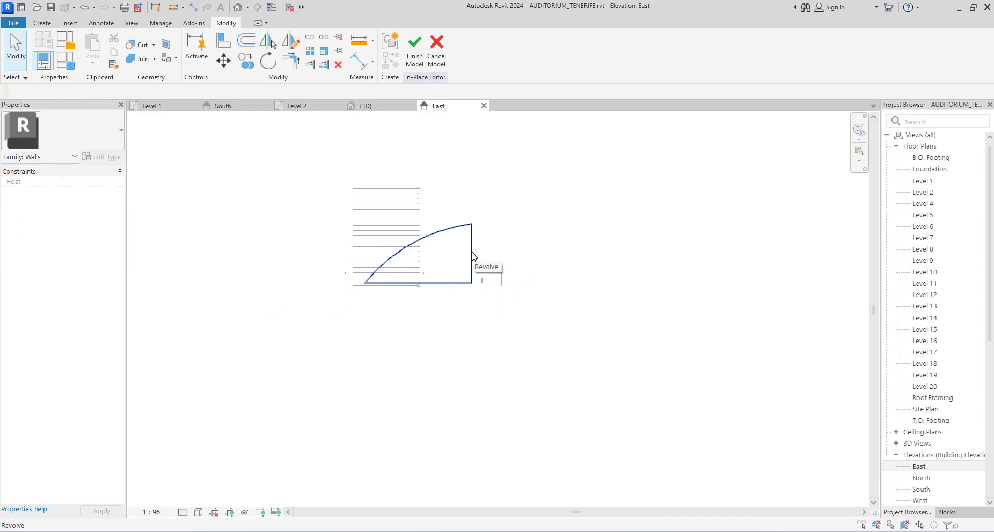
{"action": "left_click", "coordinate": [472, 261]}
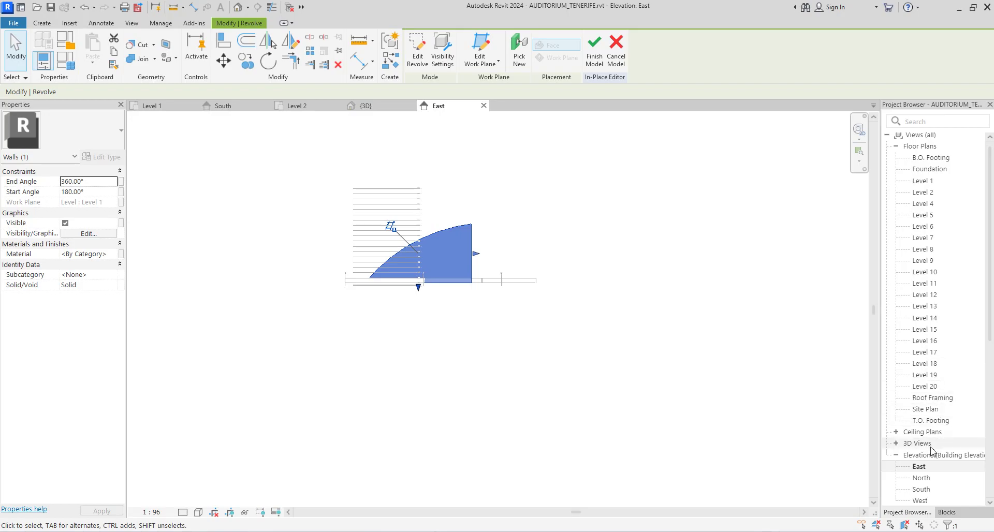
{"action": "double_click", "coordinate": [922, 490]}
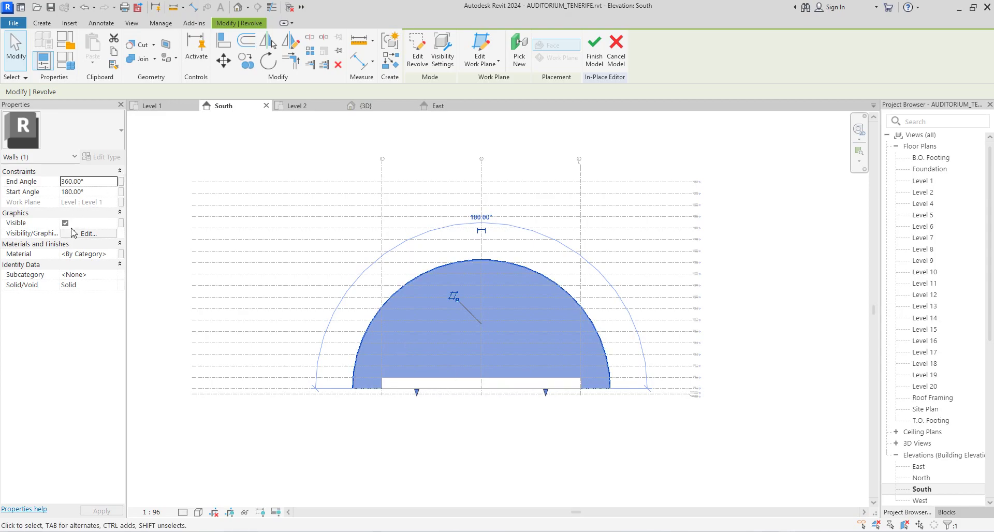
{"action": "left_click", "coordinate": [98, 181]}
{"action": "left_click", "coordinate": [458, 434]}
{"action": "left_click", "coordinate": [447, 268]}
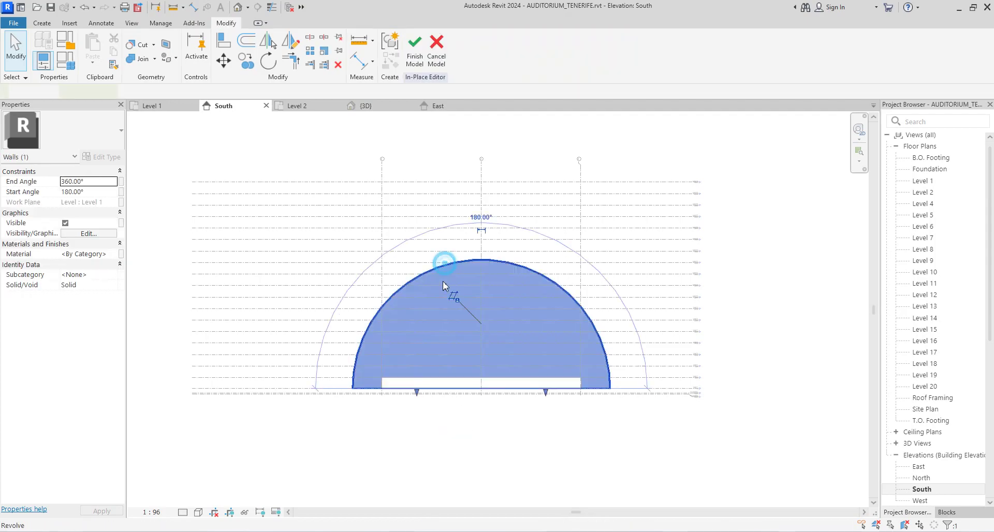
Cut the revolve back to roughly its right-hand quarter and try to align its cut edge with the central grid line.
{"action": "left_click_drag", "start_coordinate": [416, 395], "coordinate": [495, 276]}
{"action": "left_click", "coordinate": [223, 41]}
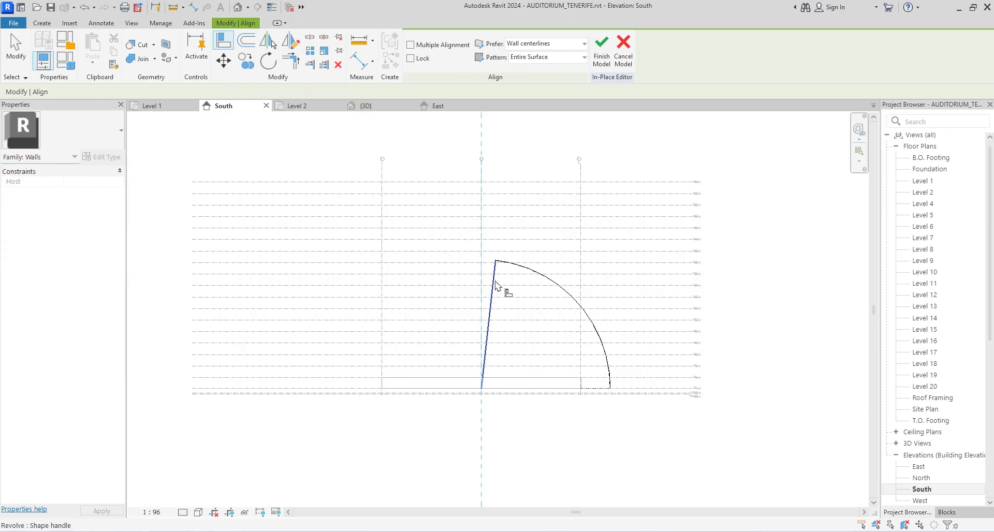
{"action": "left_click", "coordinate": [484, 223]}
{"action": "scroll", "coordinate": [516, 316], "scroll_direction": "up", "scroll_amount": 2}
{"action": "right_click", "coordinate": [525, 208]}
{"action": "left_click", "coordinate": [525, 205]}
{"action": "right_click", "coordinate": [505, 195]}
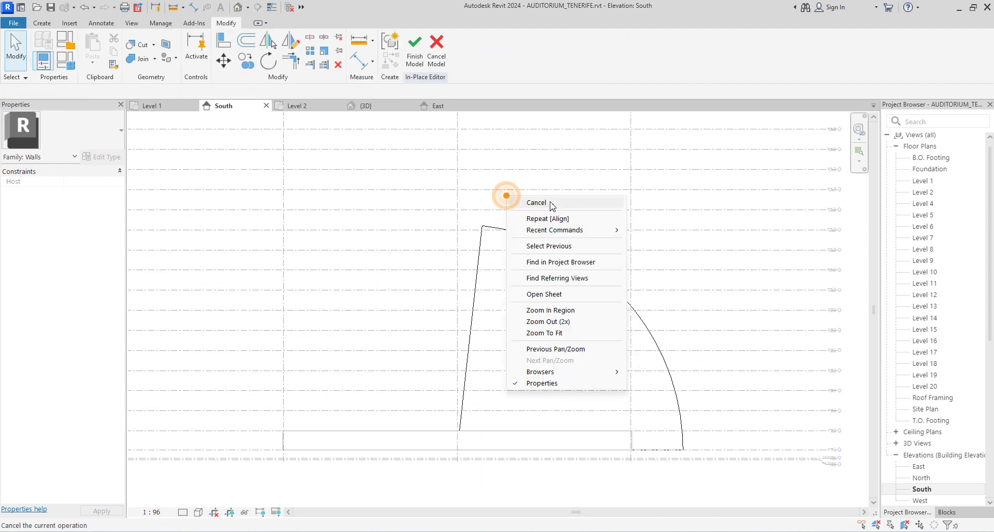
{"action": "left_click", "coordinate": [511, 203]}
Bring the revolve's cut edge onto the central grid line and set its Start Angle to -90°.
{"action": "left_click", "coordinate": [482, 244]}
{"action": "left_click_drag", "start_coordinate": [465, 337], "coordinate": [459, 346]}
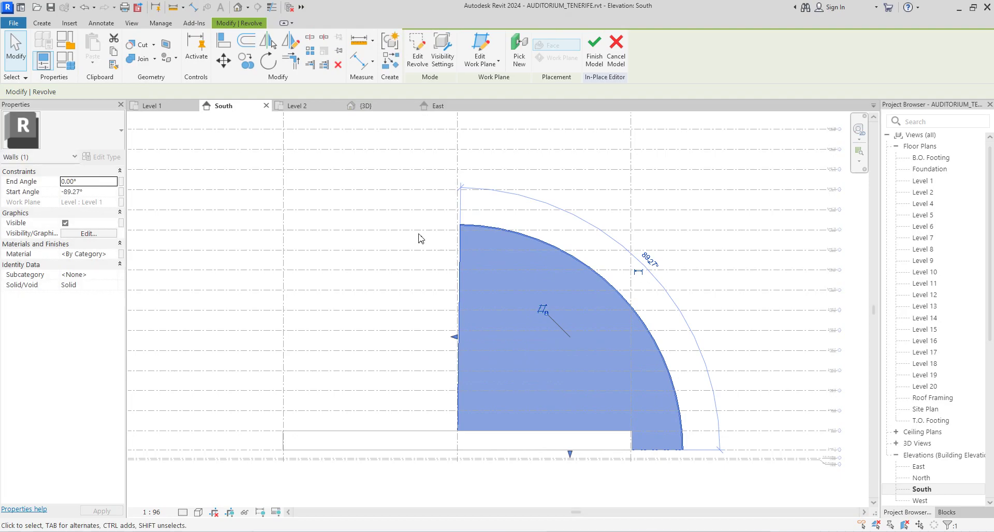
{"action": "left_click", "coordinate": [99, 192]}
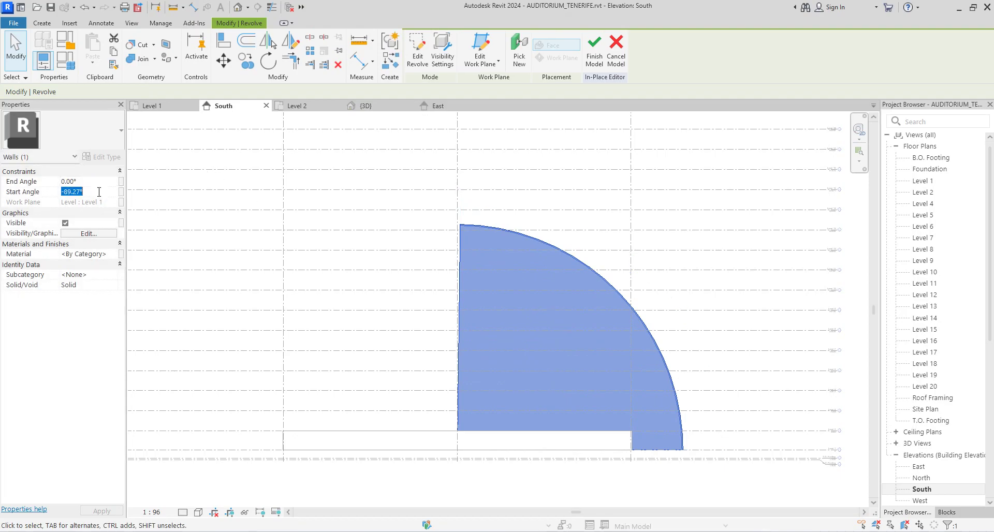
{"action": "type", "text": "90"}
{"action": "key", "text": "Return"}
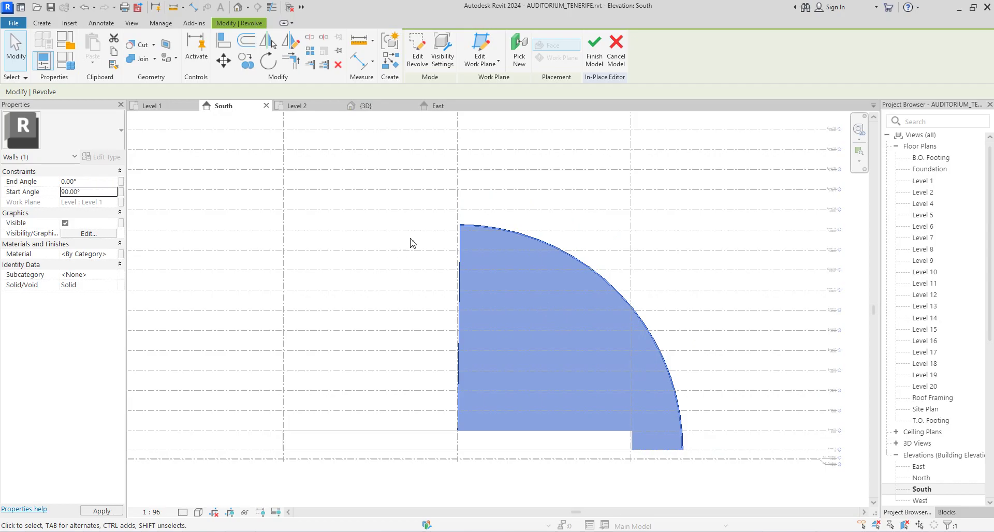
{"action": "left_click", "coordinate": [61, 191]}
{"action": "type", "text": "-"}
{"action": "key", "text": "Return"}
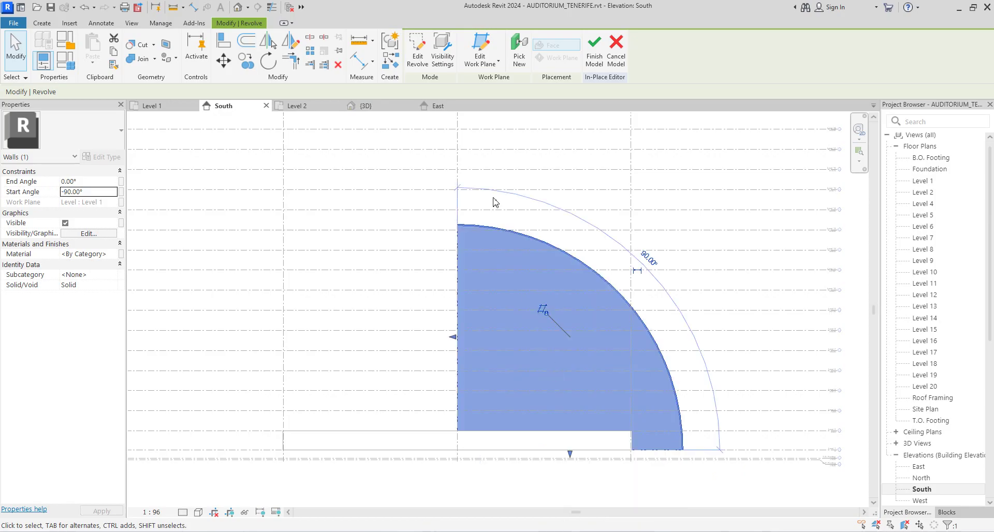
Review the quarter revolve in the South elevation and compare it with the reference photo aud2.png.
{"action": "left_click", "coordinate": [312, 192]}
{"action": "scroll", "coordinate": [356, 216], "scroll_direction": "down", "scroll_amount": 3}
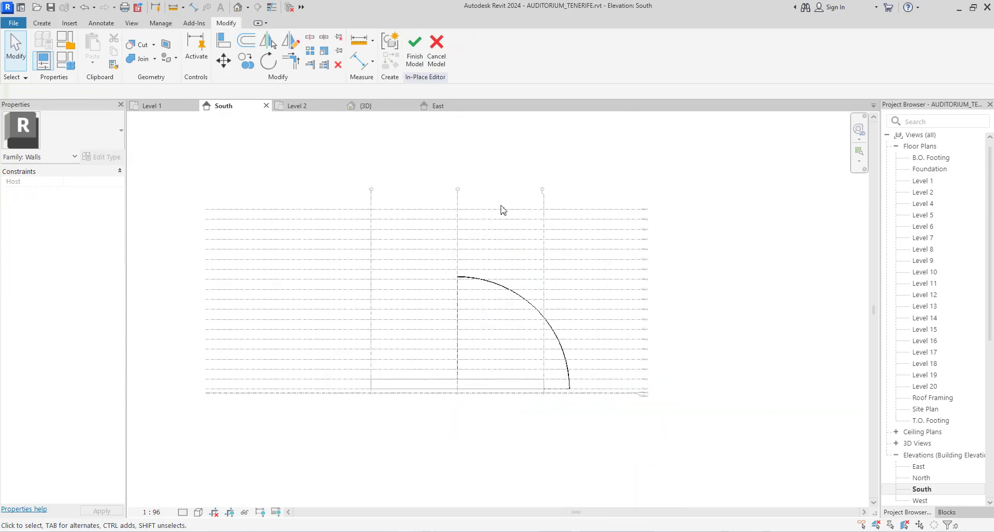
{"action": "left_click", "coordinate": [496, 282]}
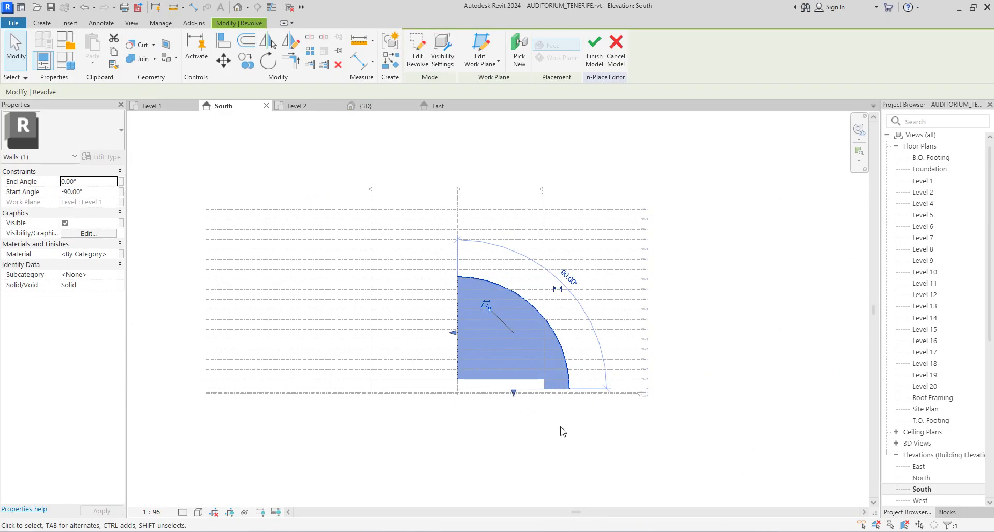
{"action": "scroll", "coordinate": [566, 435], "scroll_direction": "up", "scroll_amount": 1}
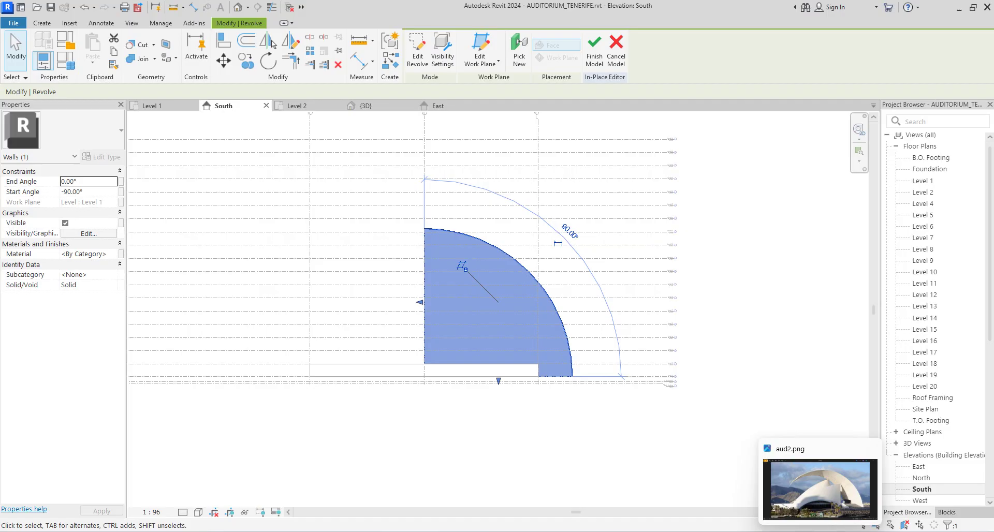
{"action": "left_click", "coordinate": [820, 531]}
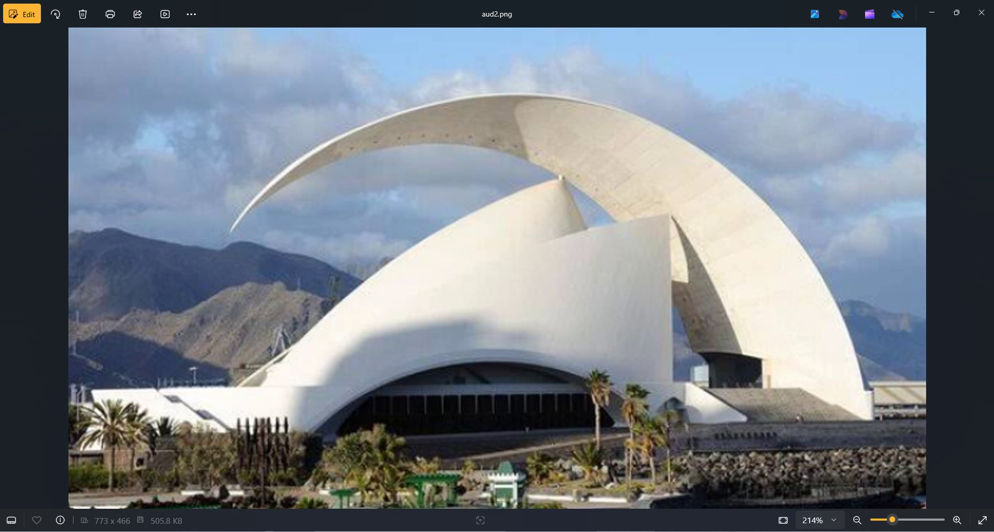
{"action": "mouse_move", "coordinate": [820, 531]}
{"action": "left_click", "coordinate": [647, 531]}
{"action": "left_click", "coordinate": [370, 428]}
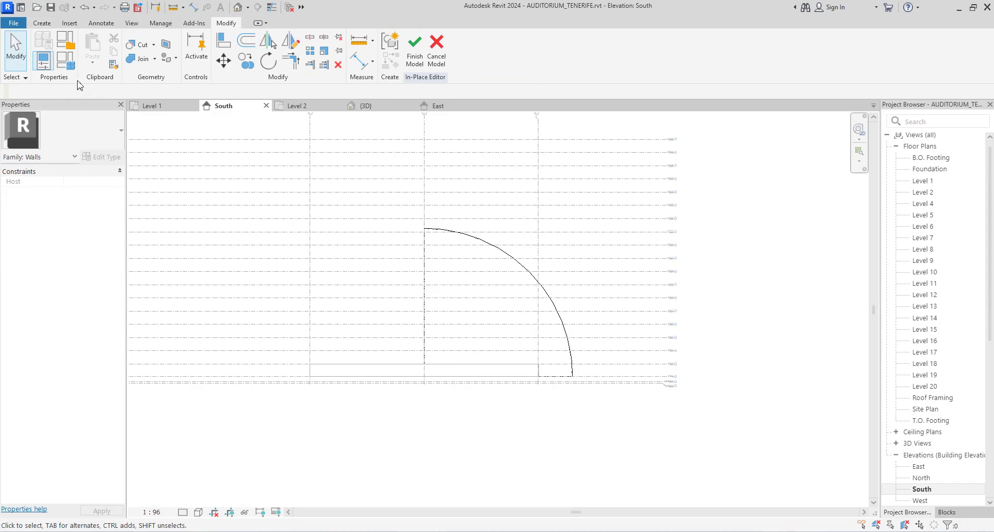
{"action": "left_click", "coordinate": [42, 23]}
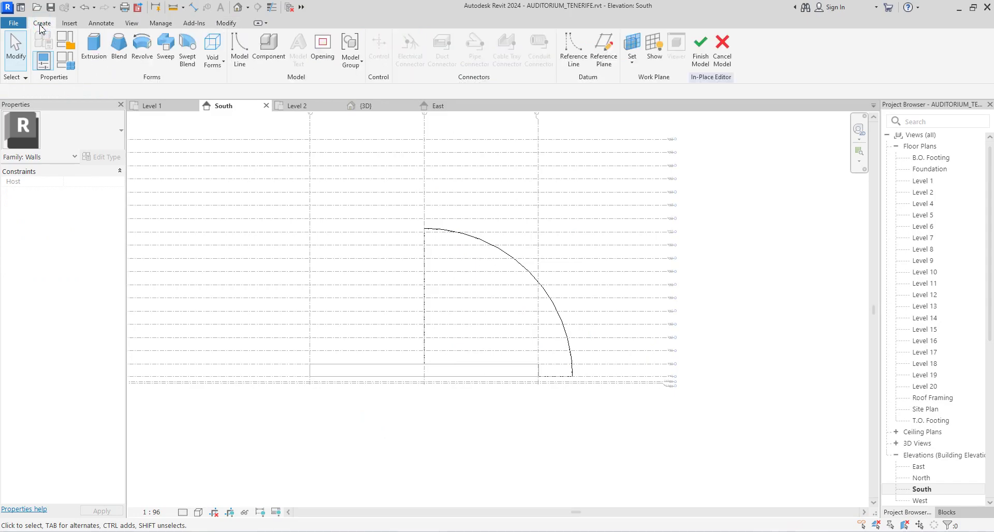
{"action": "left_click", "coordinate": [213, 58]}
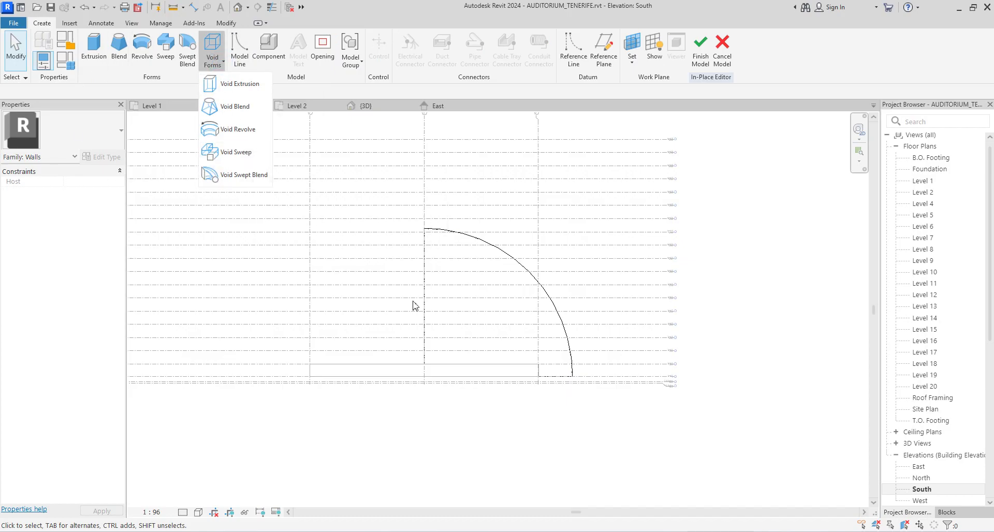
{"action": "left_click", "coordinate": [577, 223]}
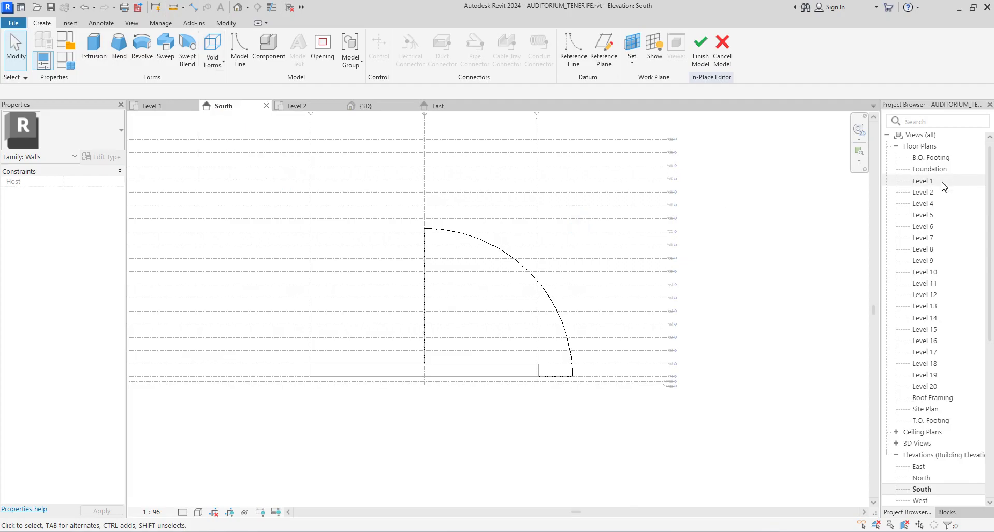
Check the quarter revolve's curve in the Level 2 and Level 1 floor plans.
{"action": "left_click", "coordinate": [924, 193]}
{"action": "double_click", "coordinate": [924, 193]}
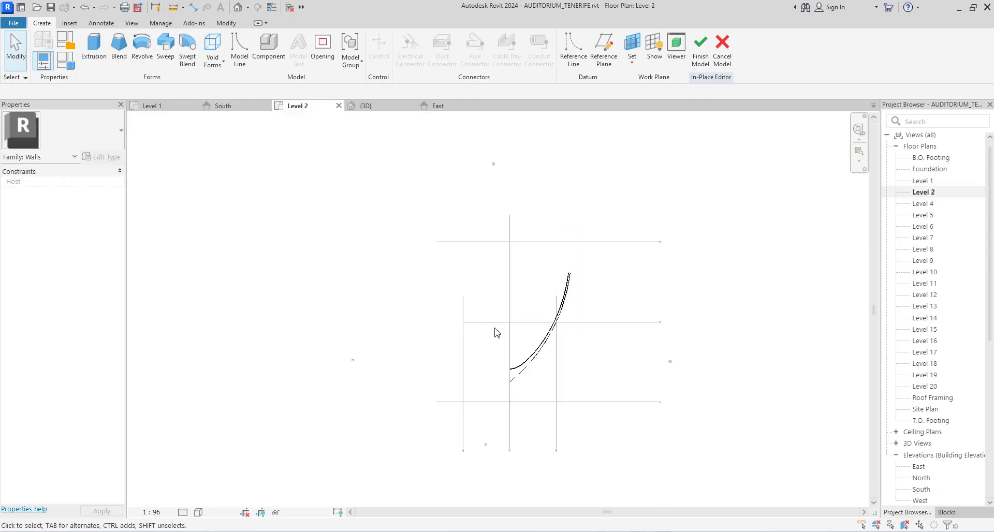
{"action": "double_click", "coordinate": [924, 181]}
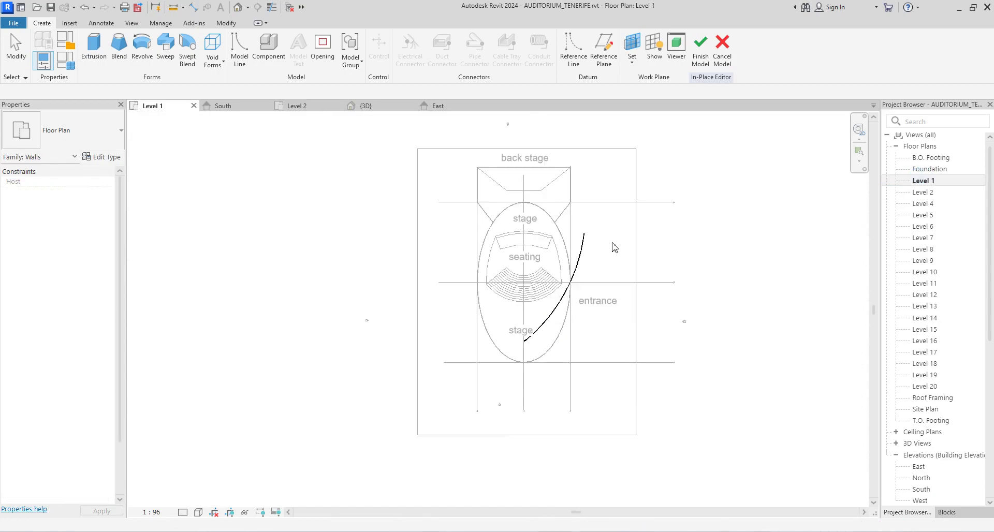
{"action": "scroll", "coordinate": [563, 272], "scroll_direction": "up", "scroll_amount": 3}
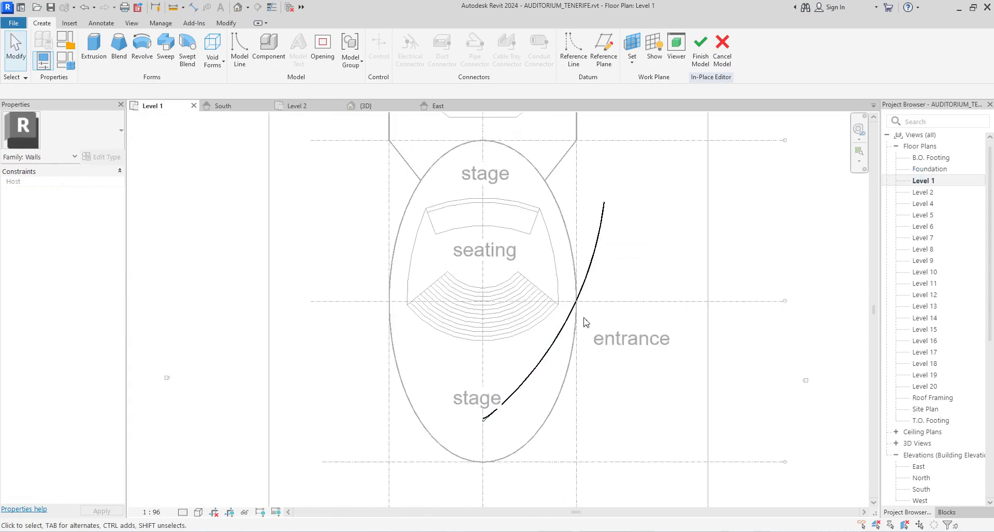
{"action": "scroll", "coordinate": [585, 322], "scroll_direction": "up", "scroll_amount": 2}
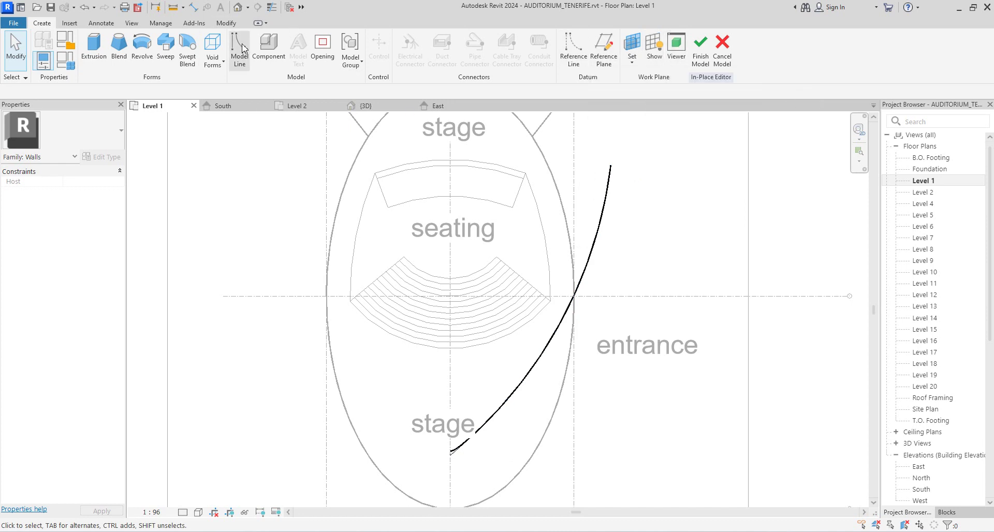
{"action": "left_click", "coordinate": [566, 56]}
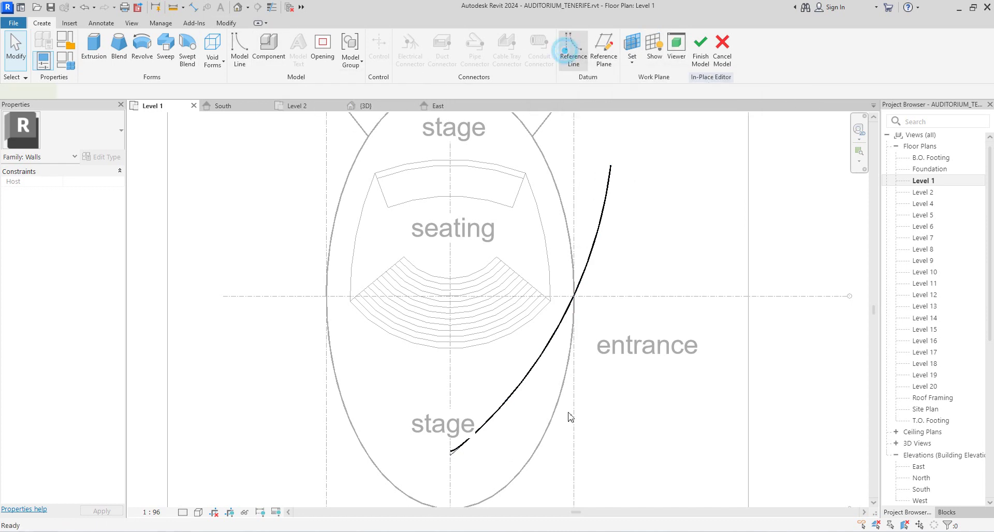
{"action": "left_click", "coordinate": [450, 374]}
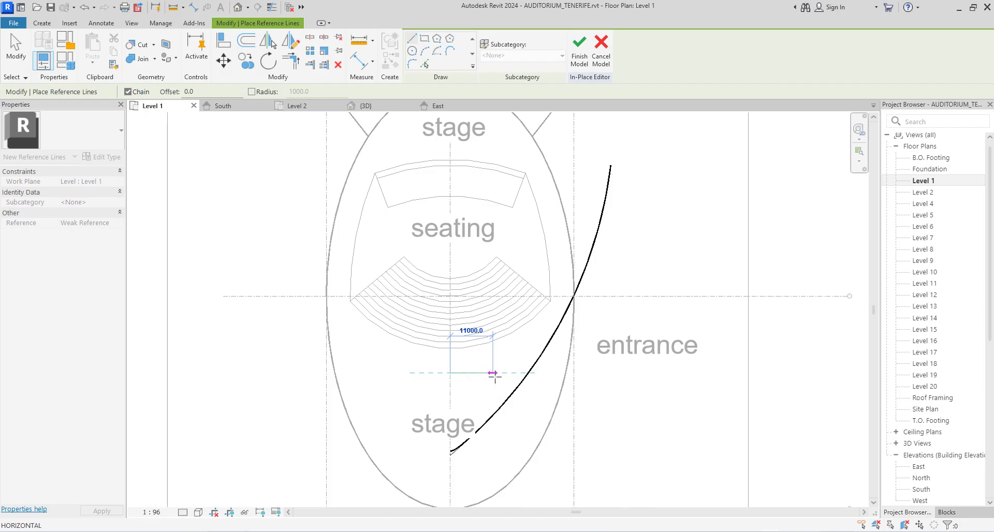
{"action": "key", "text": "Escape"}
{"action": "right_click", "coordinate": [626, 364]}
{"action": "left_click", "coordinate": [658, 175]}
{"action": "scroll", "coordinate": [582, 286], "scroll_direction": "down", "scroll_amount": 3}
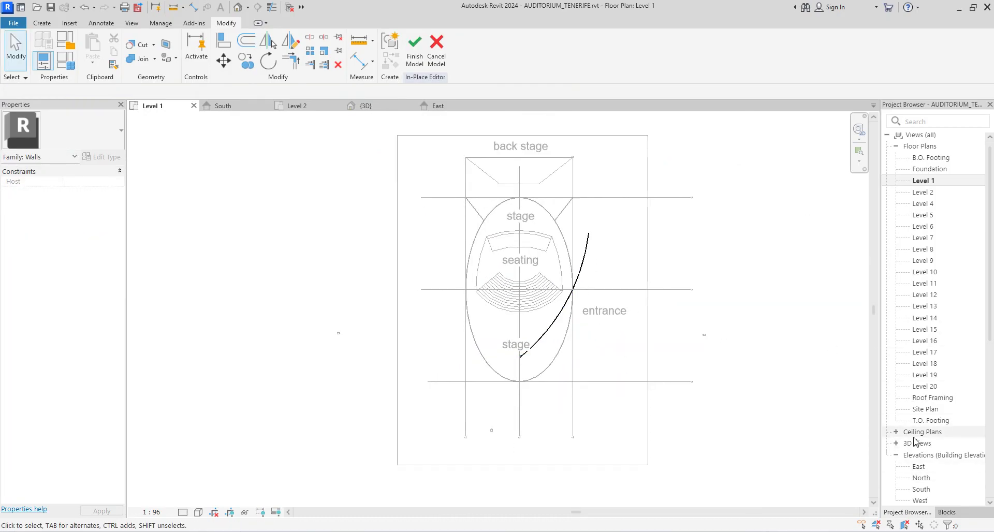
Return to the South elevation and review the named work planes offered for a Void Extrusion.
{"action": "double_click", "coordinate": [921, 489]}
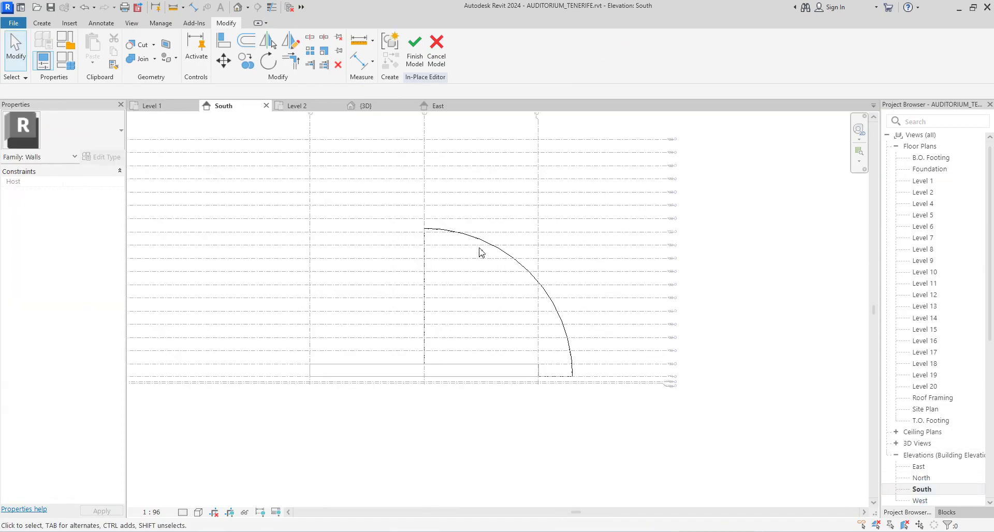
{"action": "left_click", "coordinate": [488, 236]}
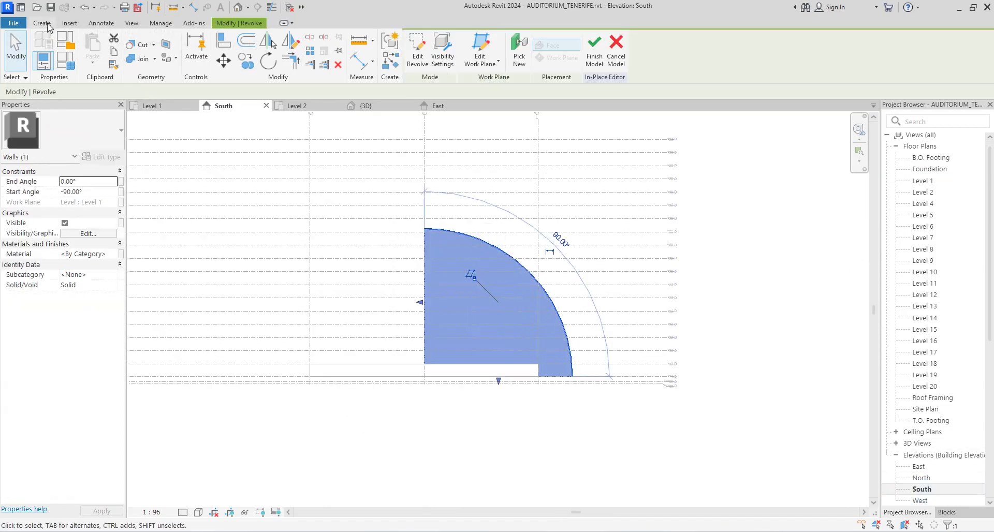
{"action": "left_click", "coordinate": [45, 24]}
{"action": "left_click", "coordinate": [220, 69]}
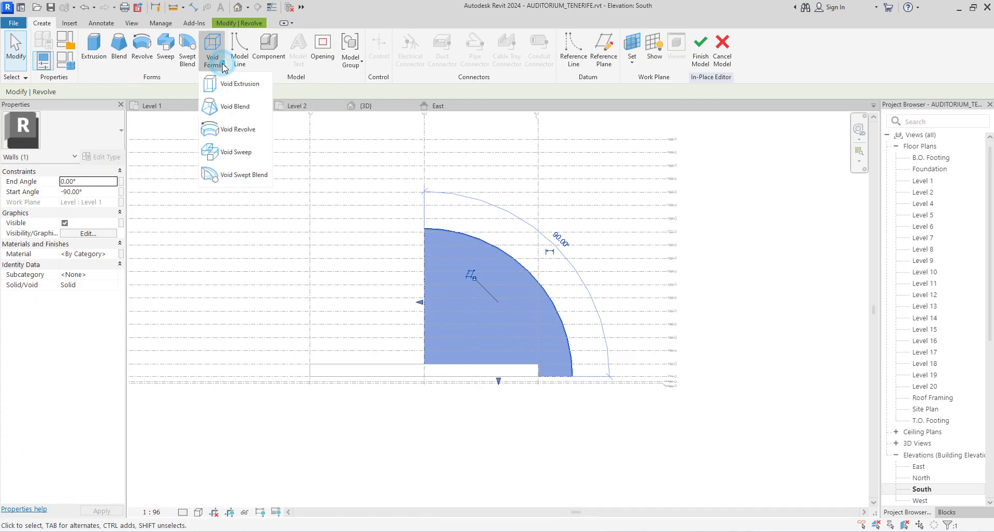
{"action": "left_click", "coordinate": [240, 85]}
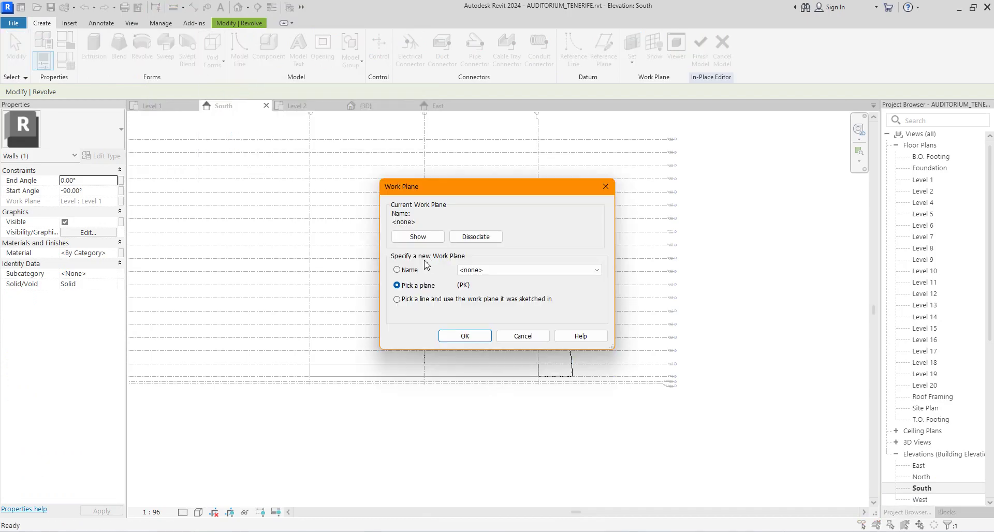
{"action": "left_click", "coordinate": [595, 271]}
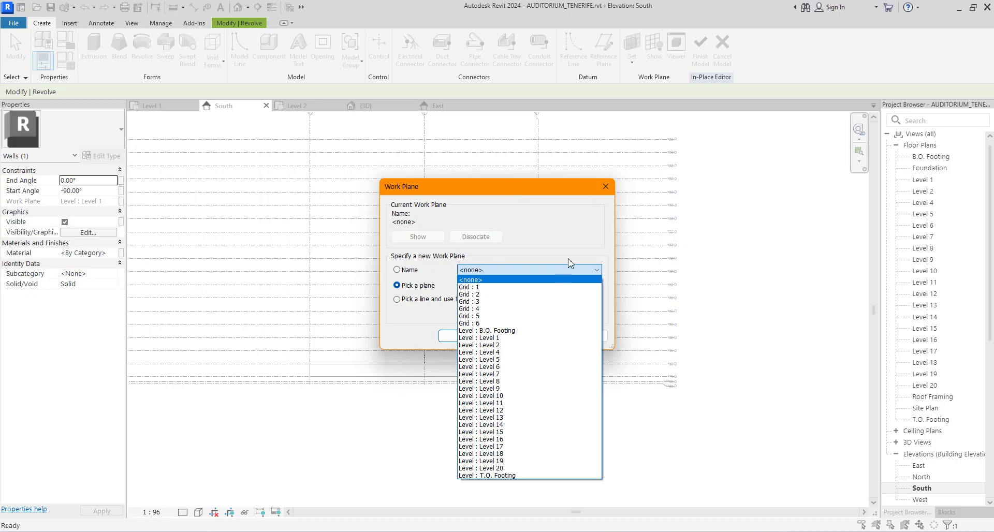
{"action": "left_click", "coordinate": [604, 186]}
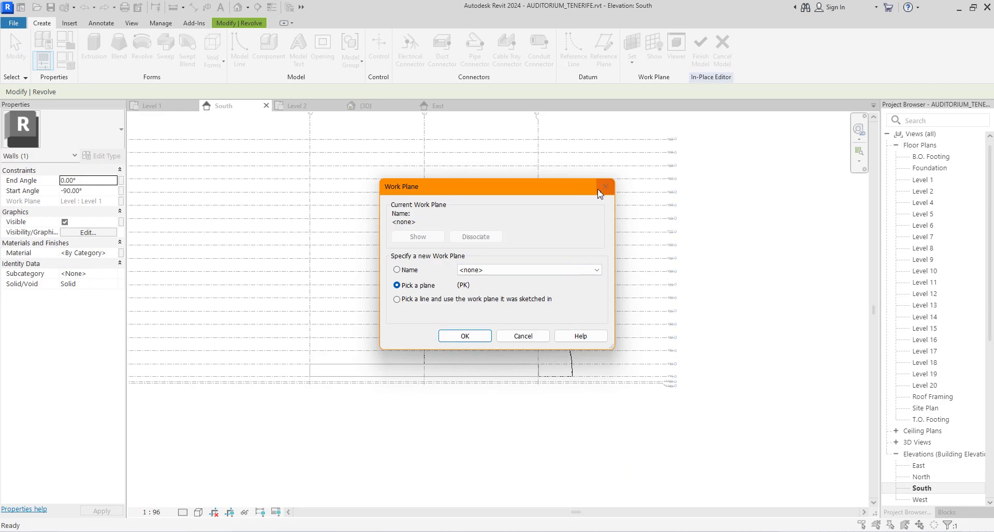
{"action": "left_click", "coordinate": [605, 187]}
Examine the grid labels above the quarter revolve in the South elevation.
{"action": "scroll", "coordinate": [477, 248], "scroll_direction": "down", "scroll_amount": 2}
{"action": "scroll", "coordinate": [452, 154], "scroll_direction": "up", "scroll_amount": 5}
{"action": "scroll", "coordinate": [444, 175], "scroll_direction": "up", "scroll_amount": 3}
{"action": "scroll", "coordinate": [442, 187], "scroll_direction": "down", "scroll_amount": 5}
{"action": "scroll", "coordinate": [450, 197], "scroll_direction": "up", "scroll_amount": 2}
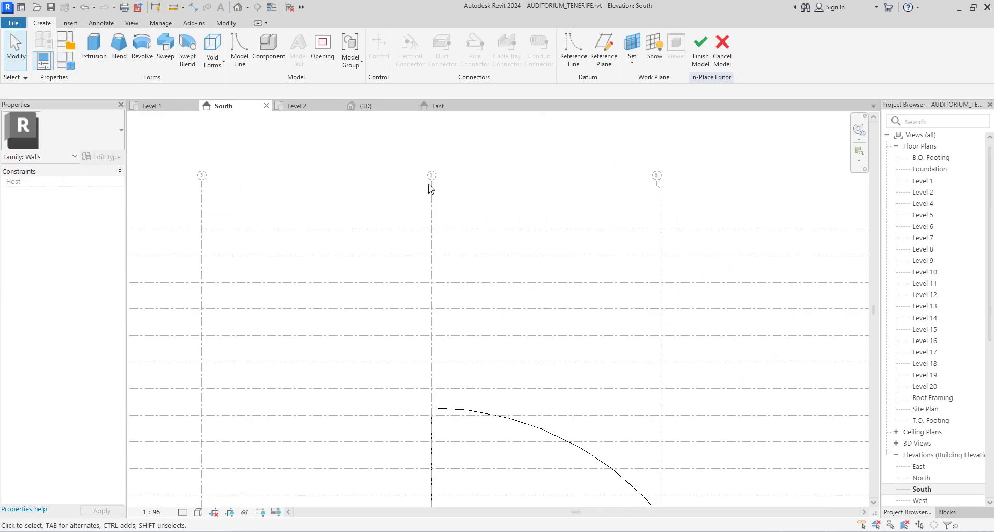
{"action": "scroll", "coordinate": [438, 184], "scroll_direction": "down", "scroll_amount": 2}
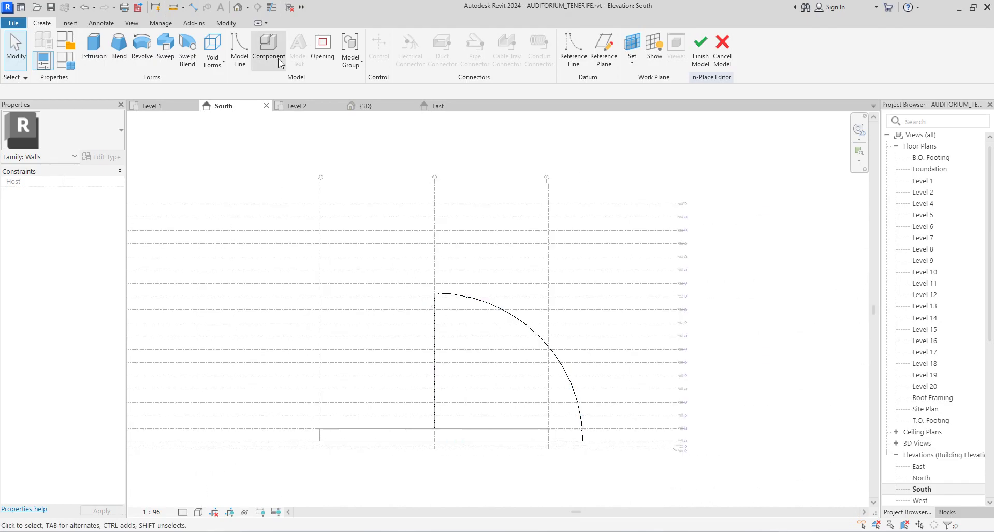
Start a Void Extrusion sketch in the South elevation with Grid : 2 as its named work plane.
{"action": "left_click", "coordinate": [221, 66]}
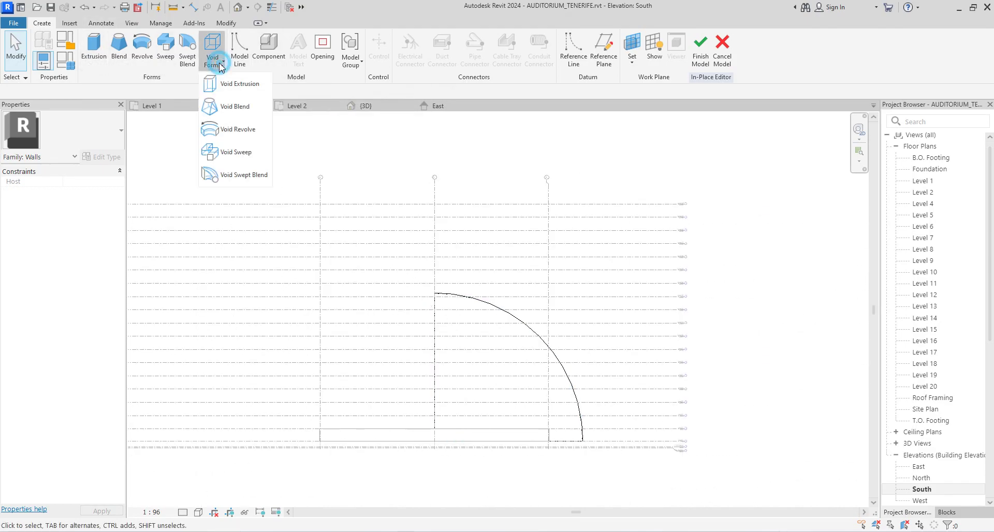
{"action": "left_click", "coordinate": [239, 83]}
{"action": "left_click", "coordinate": [459, 270]}
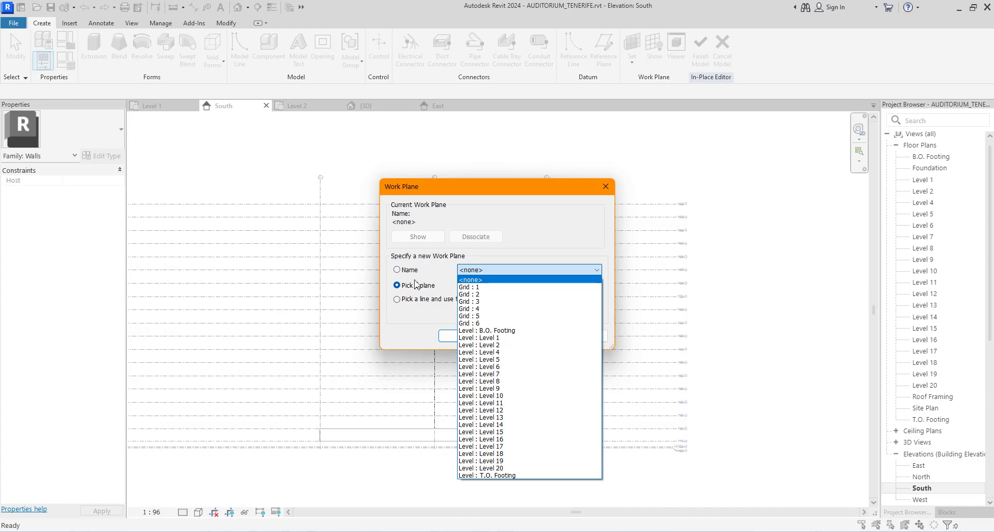
{"action": "left_click", "coordinate": [485, 294]}
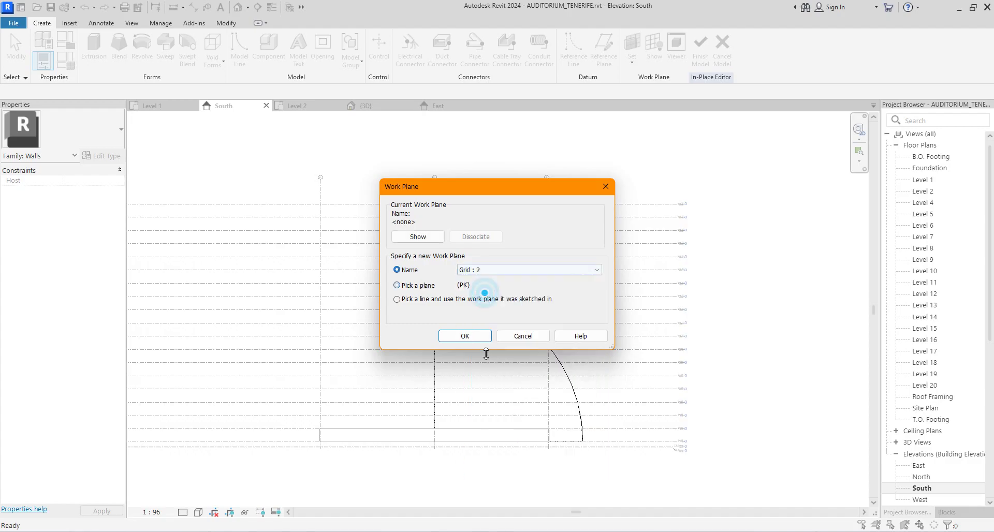
{"action": "left_click", "coordinate": [464, 337]}
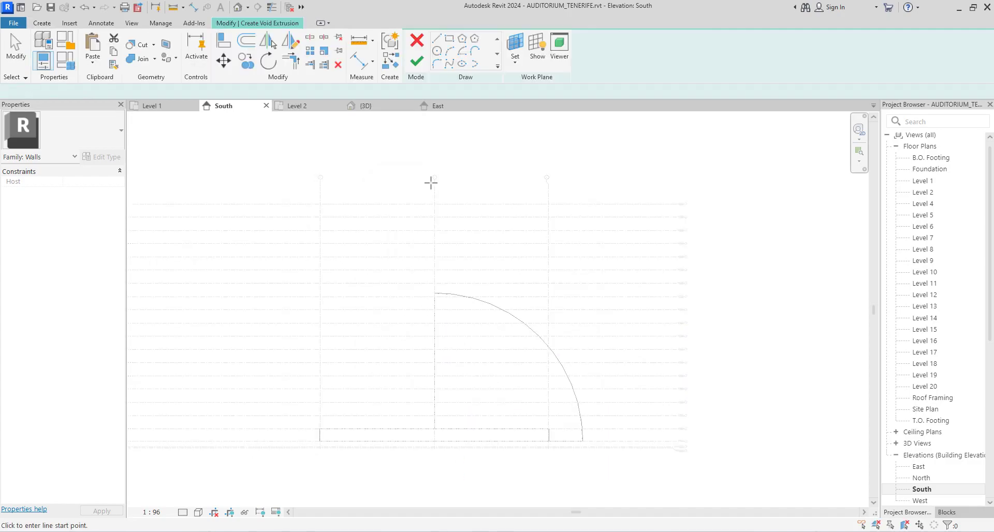
{"action": "scroll", "coordinate": [422, 158], "scroll_direction": "down", "scroll_amount": 2}
{"action": "scroll", "coordinate": [620, 140], "scroll_direction": "up", "scroll_amount": 1}
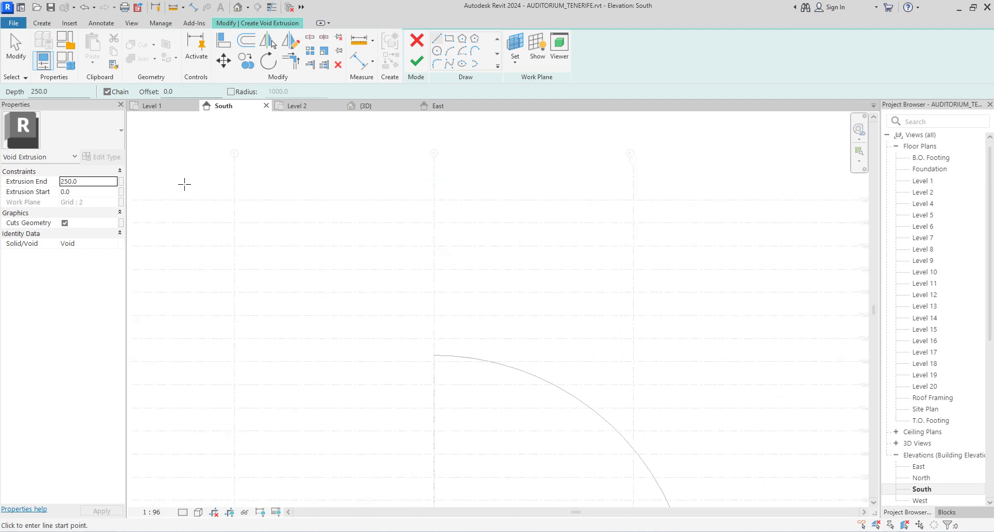
{"action": "scroll", "coordinate": [410, 181], "scroll_direction": "down", "scroll_amount": 3}
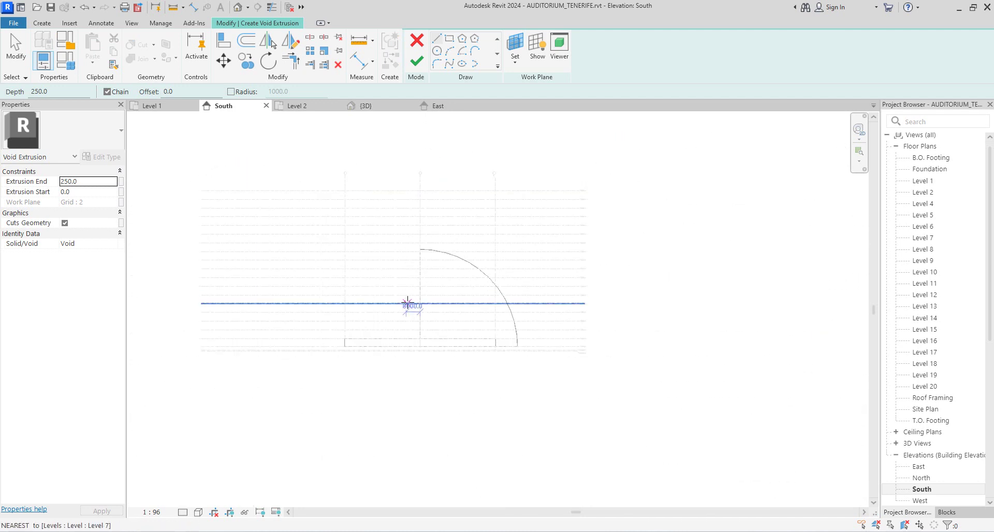
Sketch a rectangular void outline about 14000 wide over the start of the arc, from T.O. Footing up to Level 14.
{"action": "scroll", "coordinate": [441, 246], "scroll_direction": "up", "scroll_amount": 2}
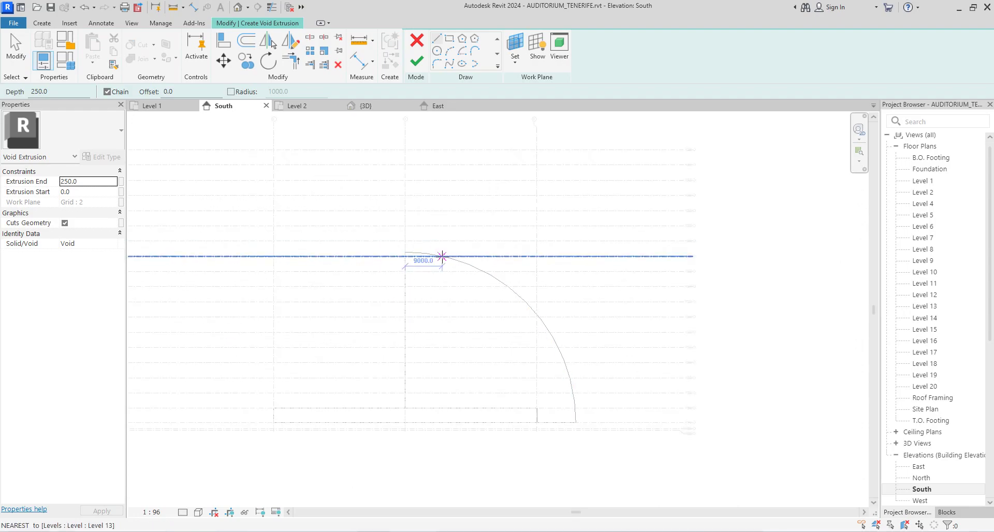
{"action": "left_click", "coordinate": [452, 256]}
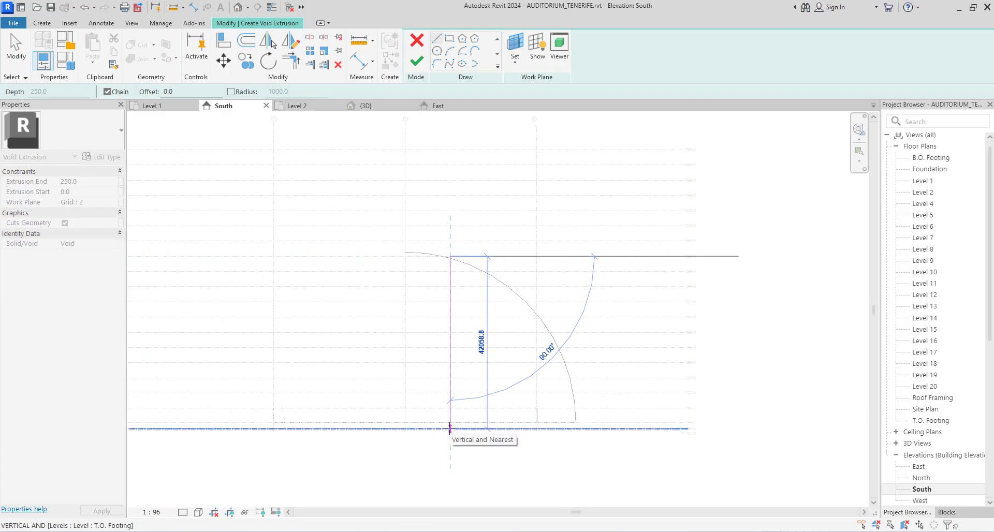
{"action": "left_click", "coordinate": [450, 428]}
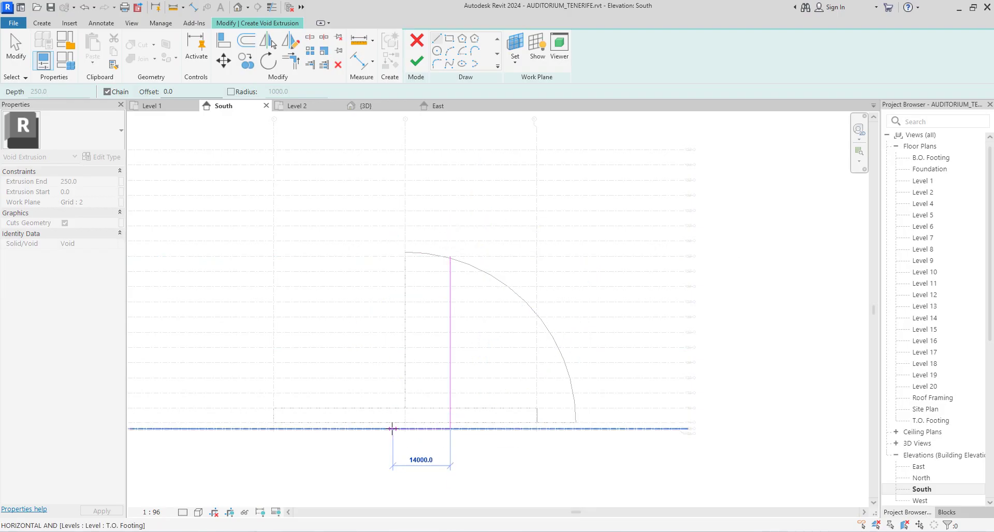
{"action": "left_click", "coordinate": [392, 428]}
{"action": "left_click", "coordinate": [392, 246]}
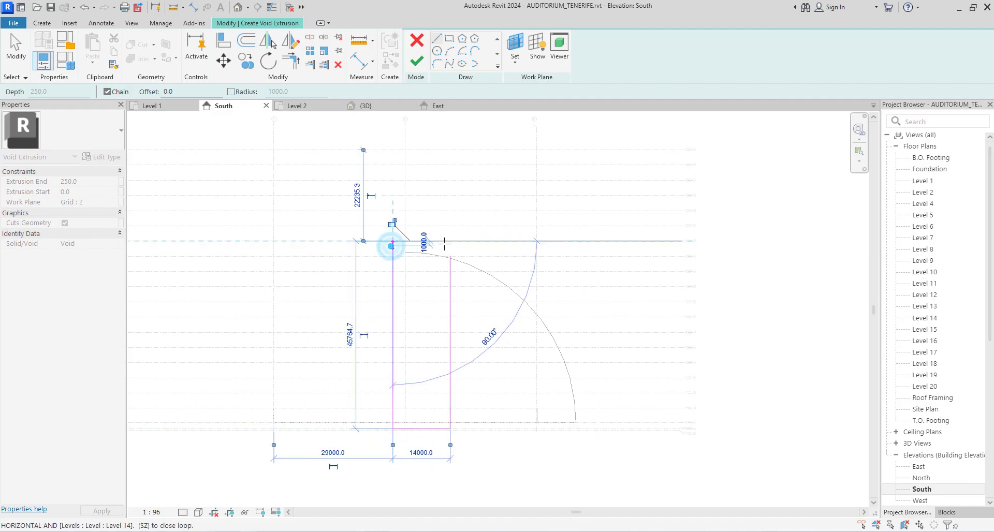
{"action": "left_click", "coordinate": [449, 242]}
Trim the outline's open upper corner closed and finish the void extrusion sketch.
{"action": "right_click", "coordinate": [405, 241]}
{"action": "left_click", "coordinate": [436, 250]}
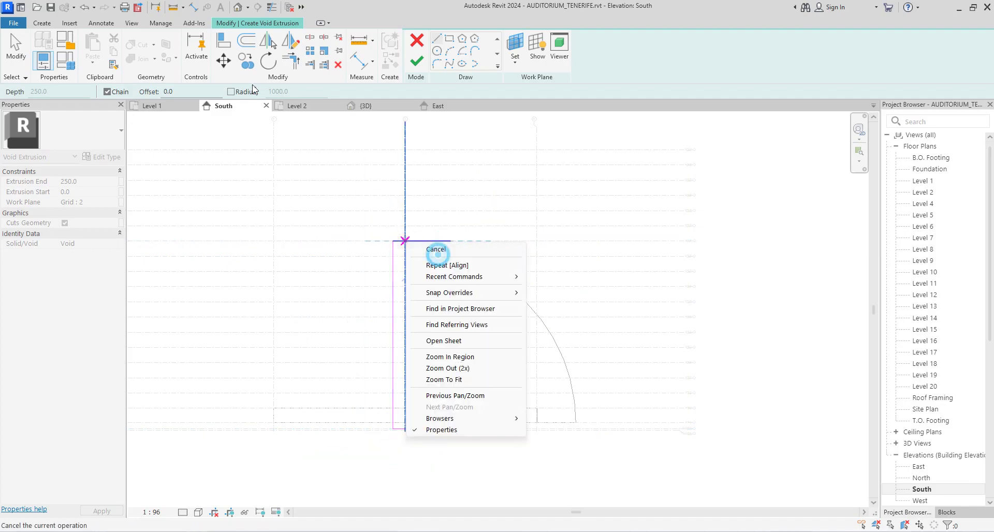
{"action": "left_click", "coordinate": [299, 68]}
{"action": "left_click", "coordinate": [435, 240]}
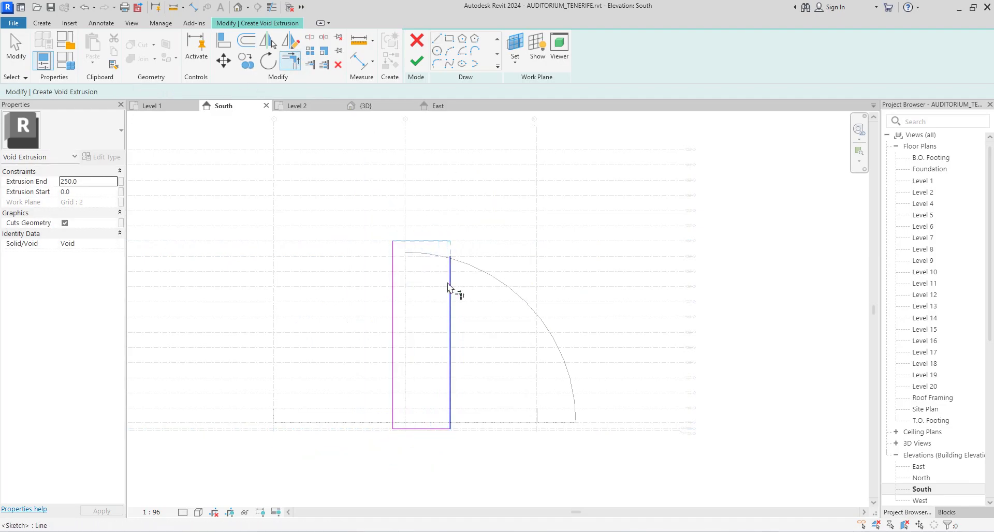
{"action": "left_click", "coordinate": [417, 61]}
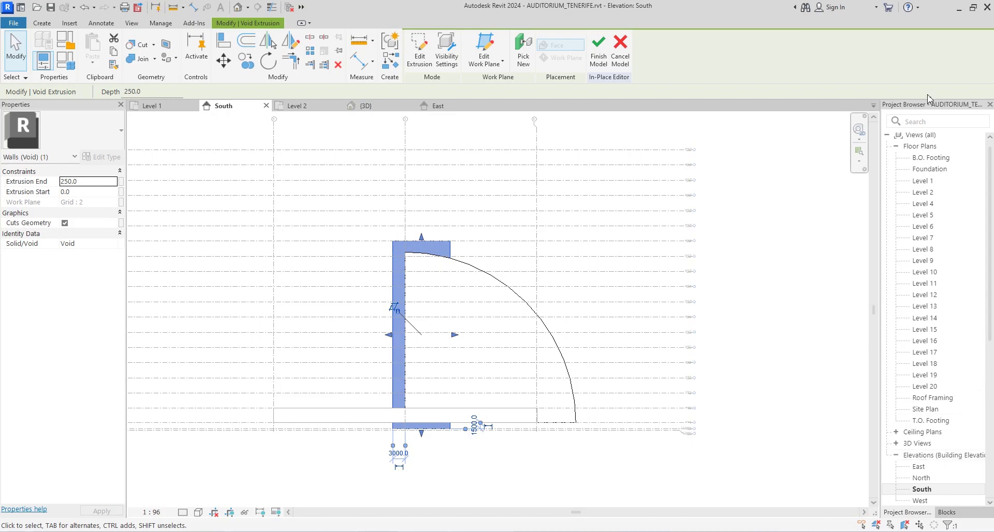
In the Level 1 floor plan, stretch the void to about Extrusion Start -105203 and End -21162.9, and try to finish the in-place model.
{"action": "double_click", "coordinate": [922, 181]}
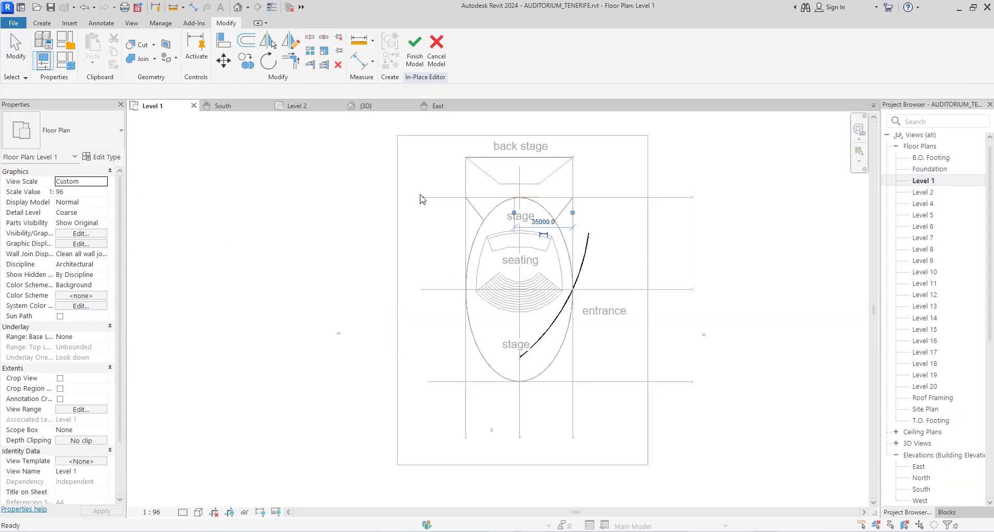
{"action": "scroll", "coordinate": [535, 198], "scroll_direction": "up", "scroll_amount": 2}
{"action": "left_click_drag", "start_coordinate": [521, 199], "coordinate": [564, 440]}
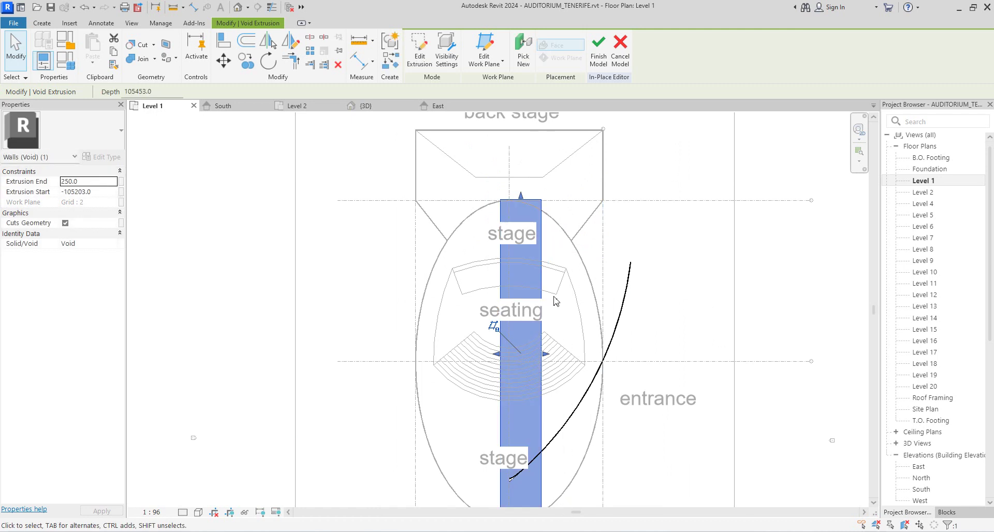
{"action": "scroll", "coordinate": [555, 301], "scroll_direction": "down", "scroll_amount": 2}
{"action": "left_click_drag", "start_coordinate": [538, 233], "coordinate": [543, 274]}
{"action": "scroll", "coordinate": [542, 274], "scroll_direction": "up", "scroll_amount": 5}
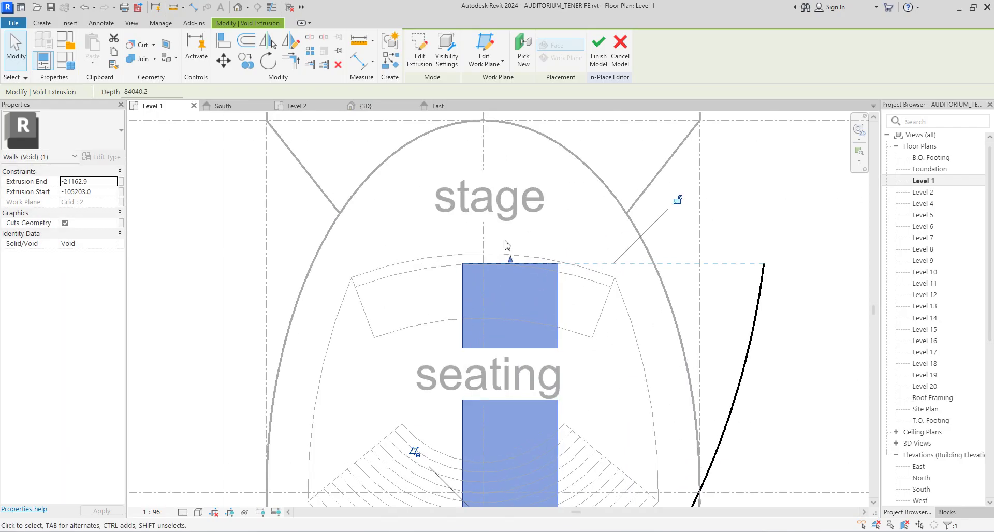
{"action": "left_click", "coordinate": [543, 238]}
{"action": "scroll", "coordinate": [548, 249], "scroll_direction": "down", "scroll_amount": 6}
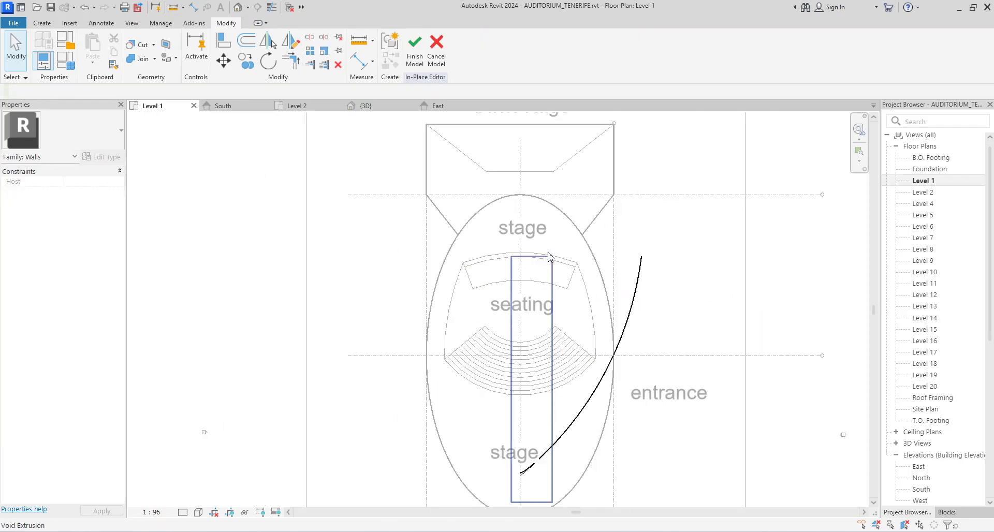
{"action": "left_click", "coordinate": [413, 50]}
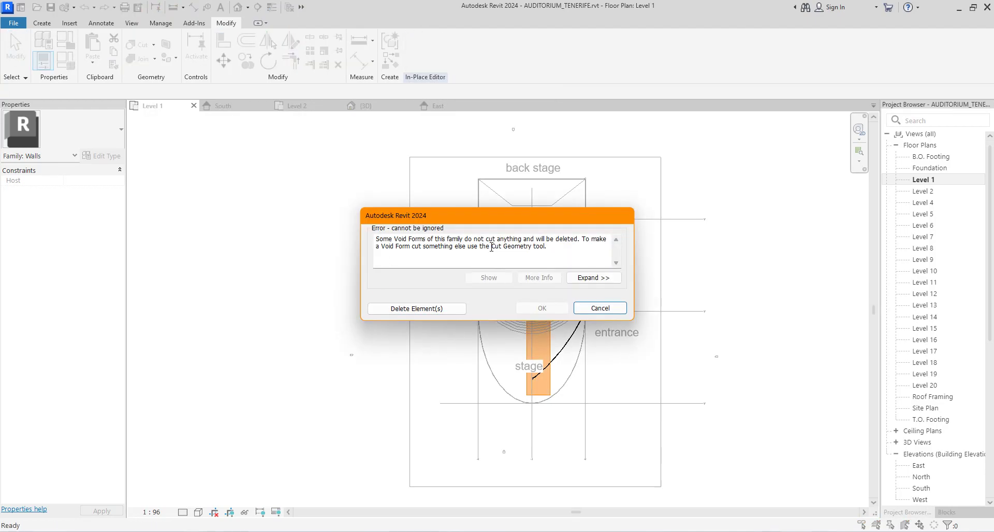
{"action": "left_click", "coordinate": [623, 307]}
Extend the void extrusion's stage end to about -14044.1 and try again to finish the in-place model.
{"action": "left_click", "coordinate": [542, 379]}
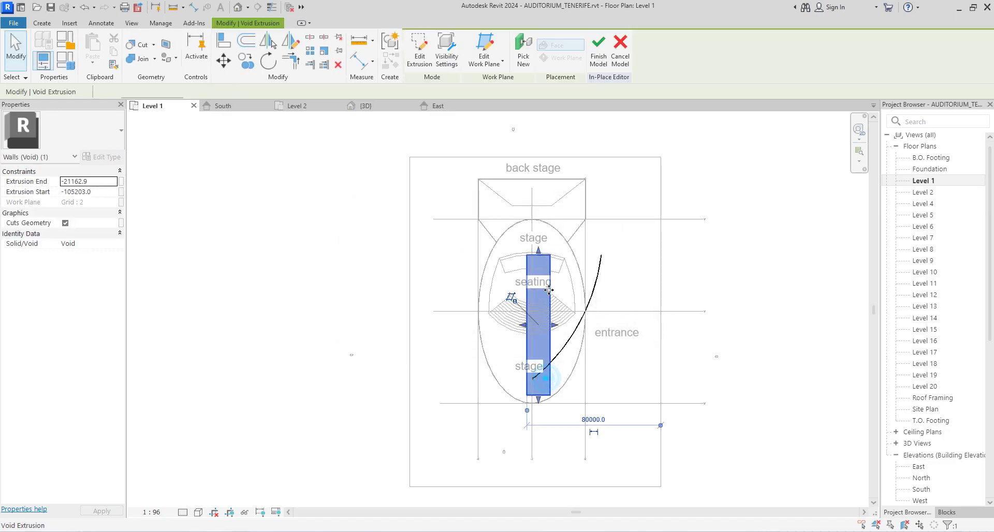
{"action": "left_click_drag", "start_coordinate": [538, 250], "coordinate": [538, 239]}
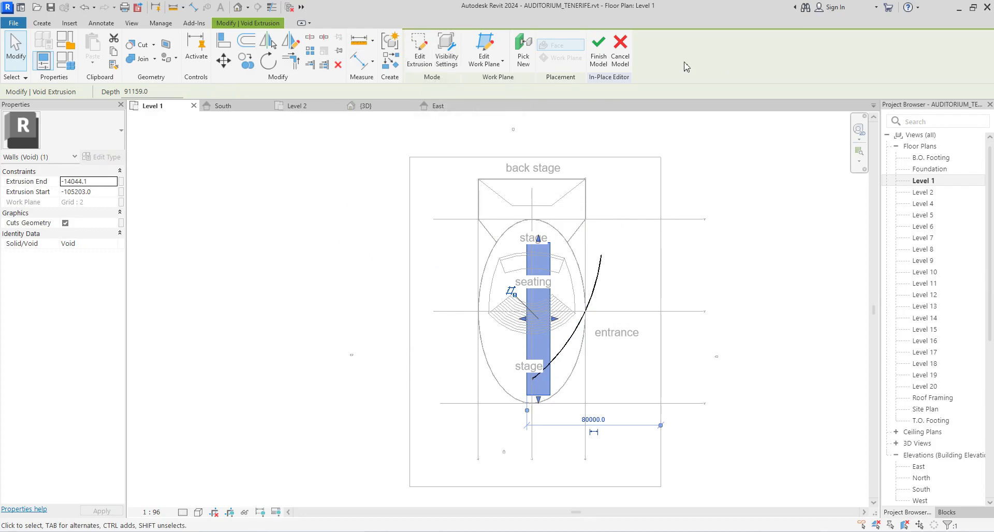
{"action": "left_click", "coordinate": [598, 51]}
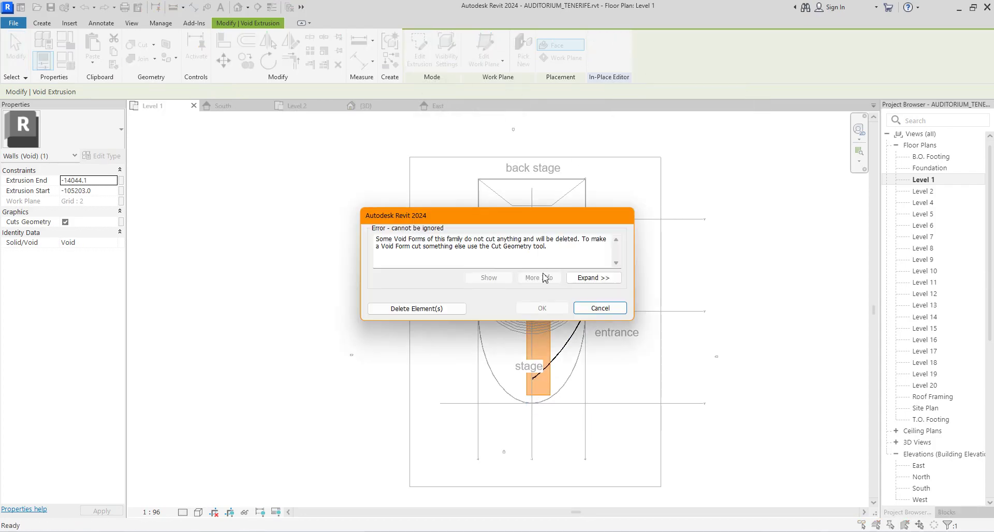
{"action": "left_click", "coordinate": [599, 308]}
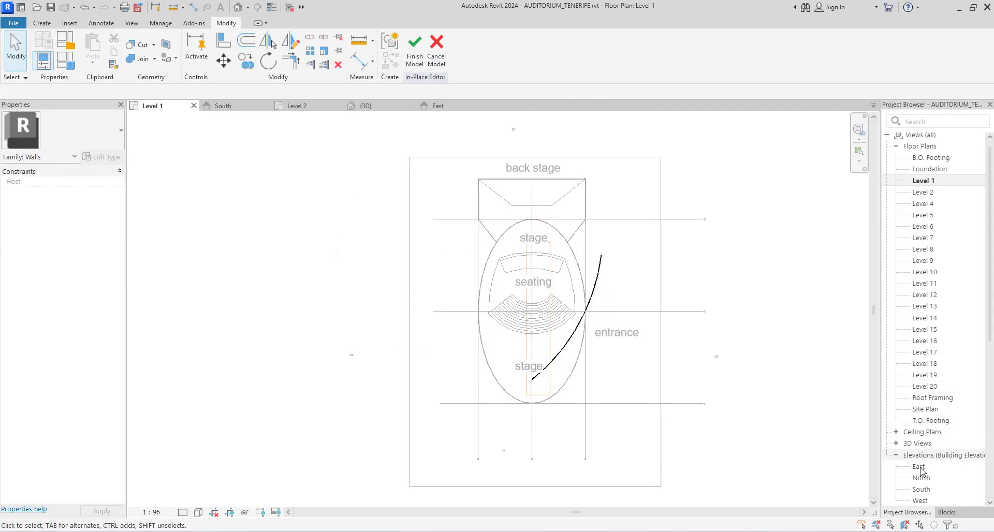
Check the label of the grid through the seating in the Level 1 plan, and delete the void extrusion.
{"action": "scroll", "coordinate": [591, 326], "scroll_direction": "up", "scroll_amount": 2}
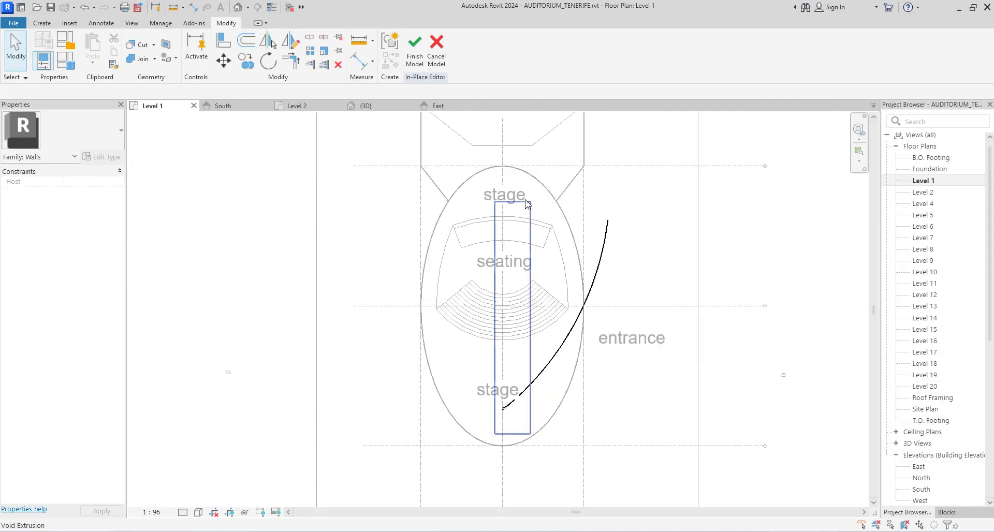
{"action": "scroll", "coordinate": [756, 295], "scroll_direction": "up", "scroll_amount": 5}
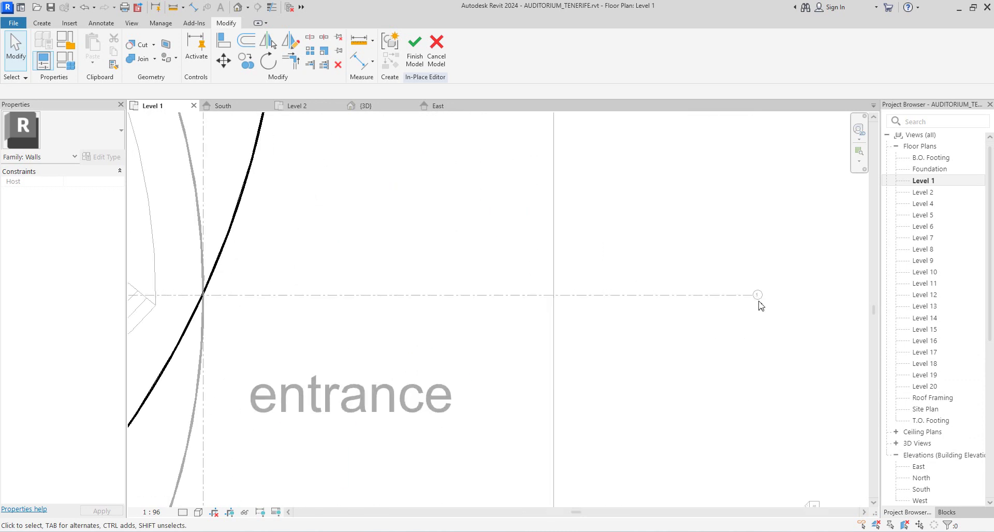
{"action": "scroll", "coordinate": [759, 303], "scroll_direction": "down", "scroll_amount": 6}
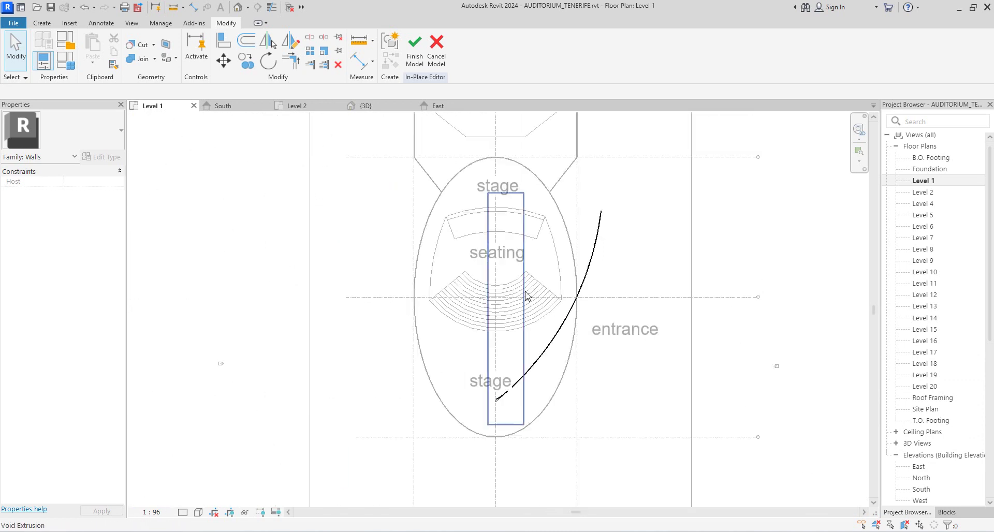
{"action": "left_click", "coordinate": [527, 295]}
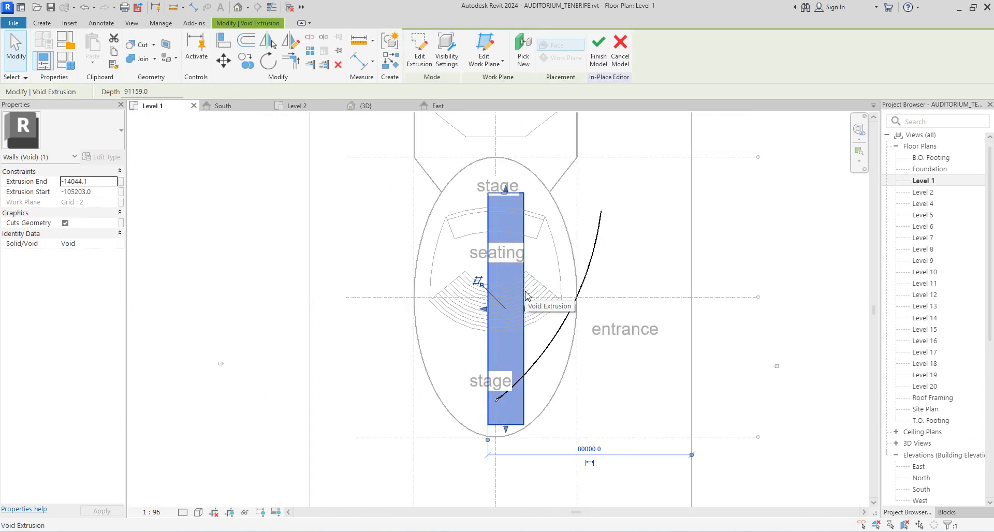
{"action": "key", "text": "Escape"}
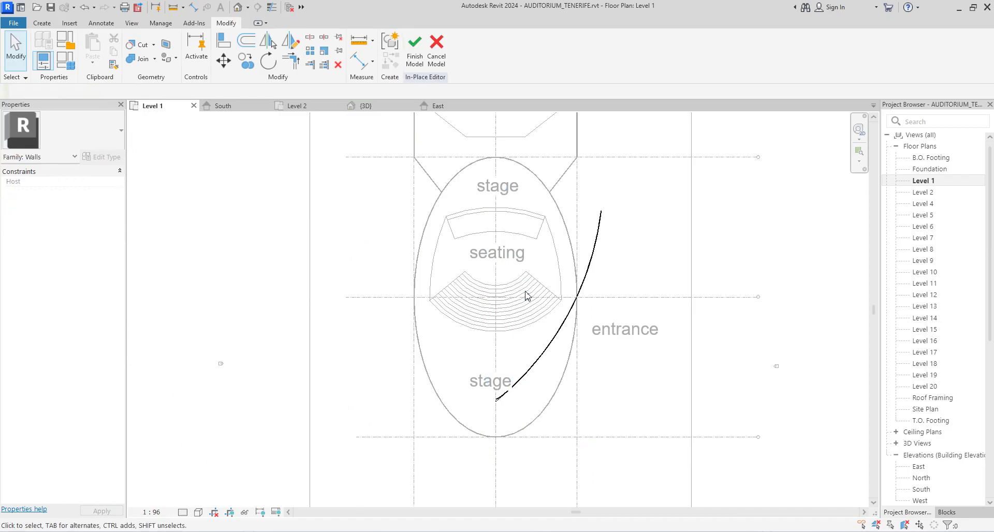
Start a new Void Extrusion sketch in the South elevation with Grid : 1 as its named work plane.
{"action": "double_click", "coordinate": [925, 490]}
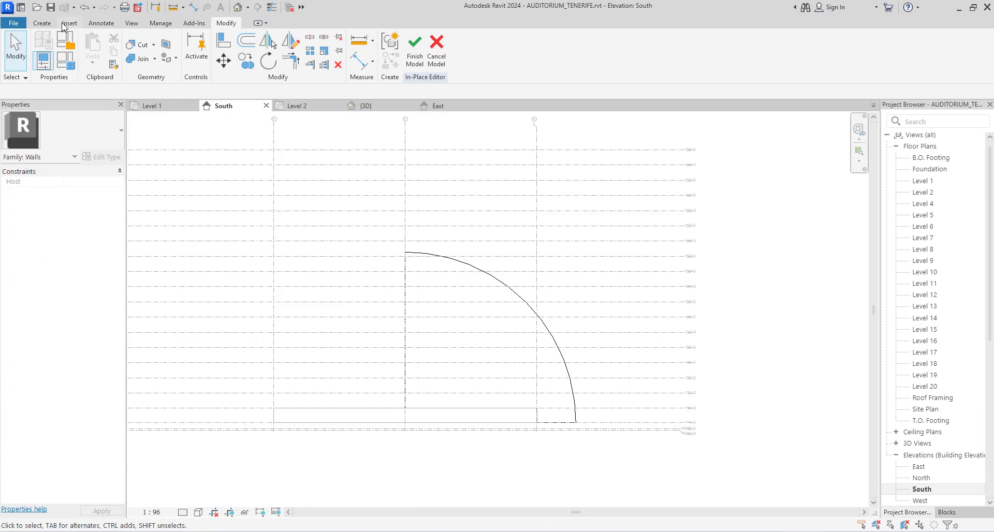
{"action": "left_click", "coordinate": [42, 23]}
{"action": "left_click", "coordinate": [221, 67]}
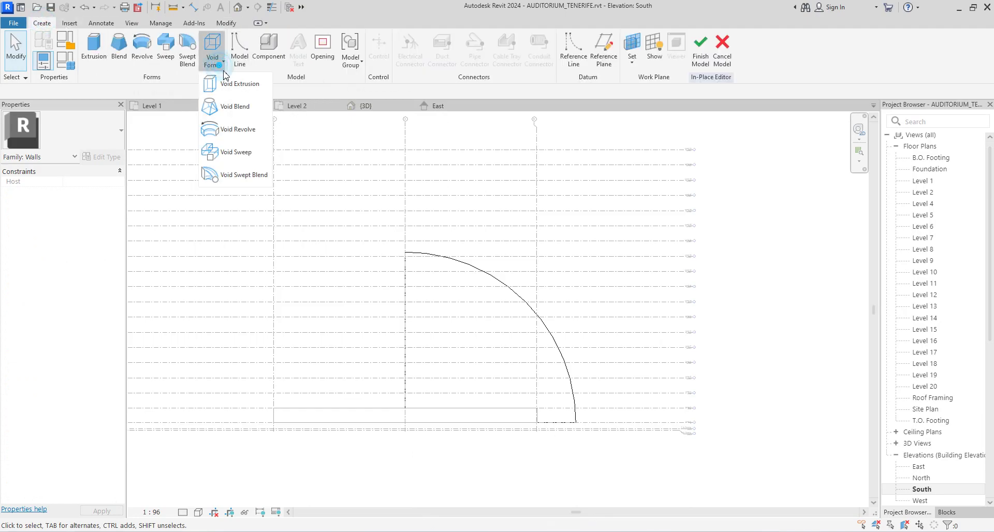
{"action": "left_click", "coordinate": [243, 83]}
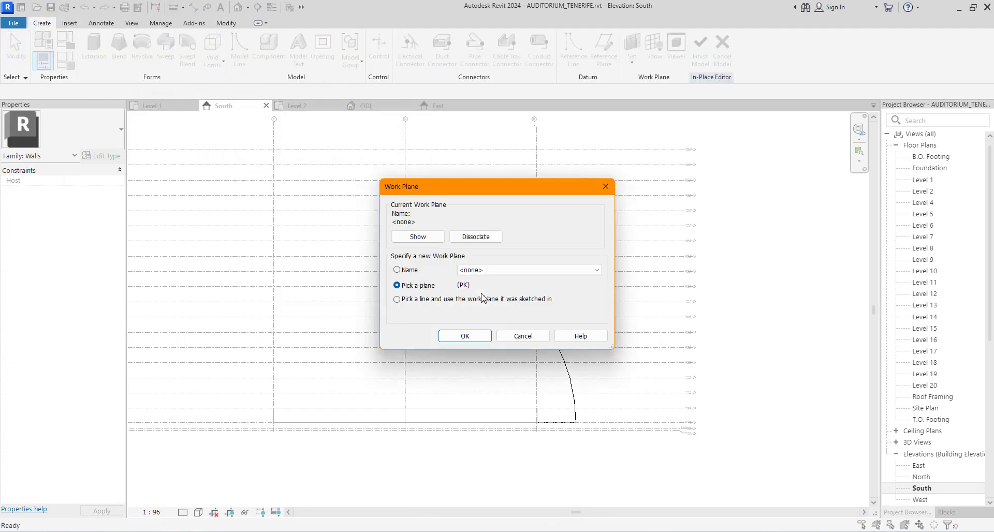
{"action": "left_click", "coordinate": [499, 273]}
{"action": "left_click", "coordinate": [479, 285]}
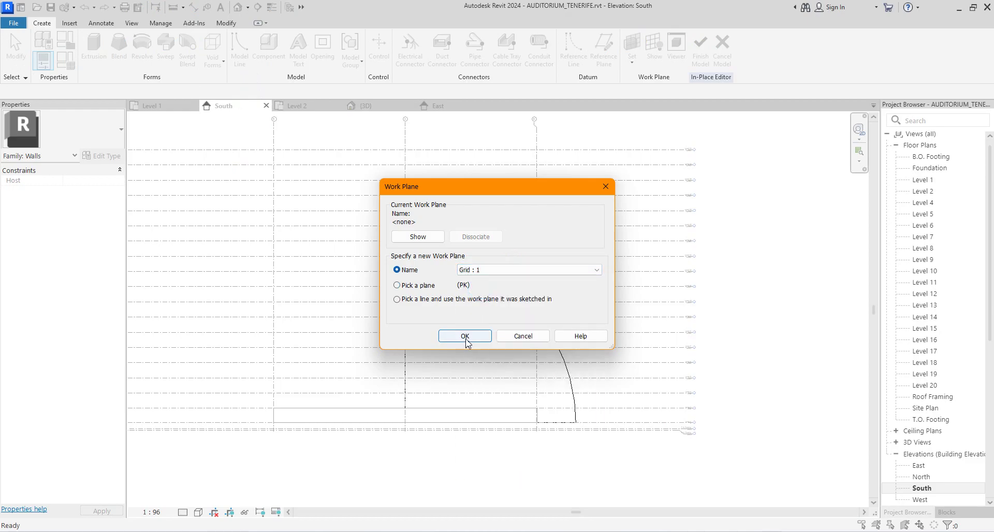
{"action": "left_click", "coordinate": [464, 336]}
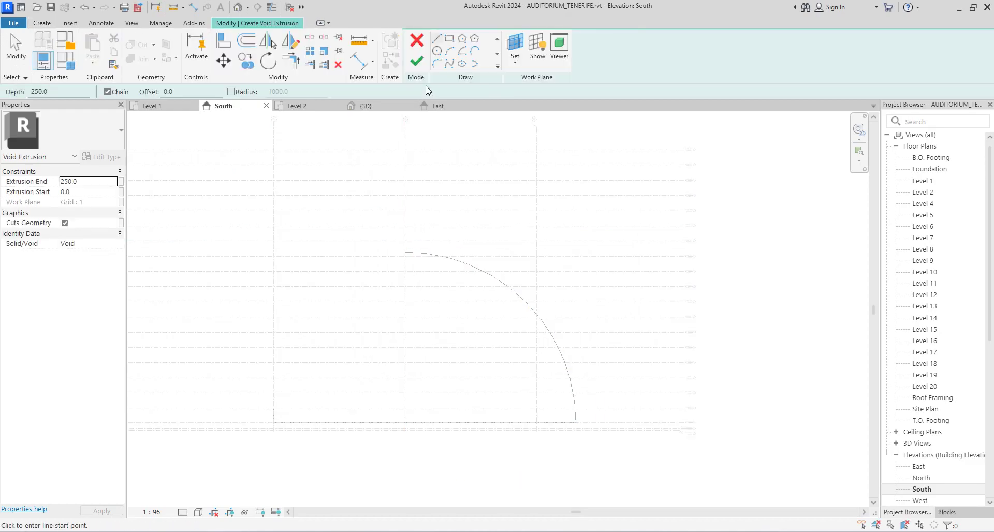
Sketch a rectangle about 14759 wide and 47971 high from Level 15 down to Level 1, crossing the start of the arc.
{"action": "left_click", "coordinate": [449, 38]}
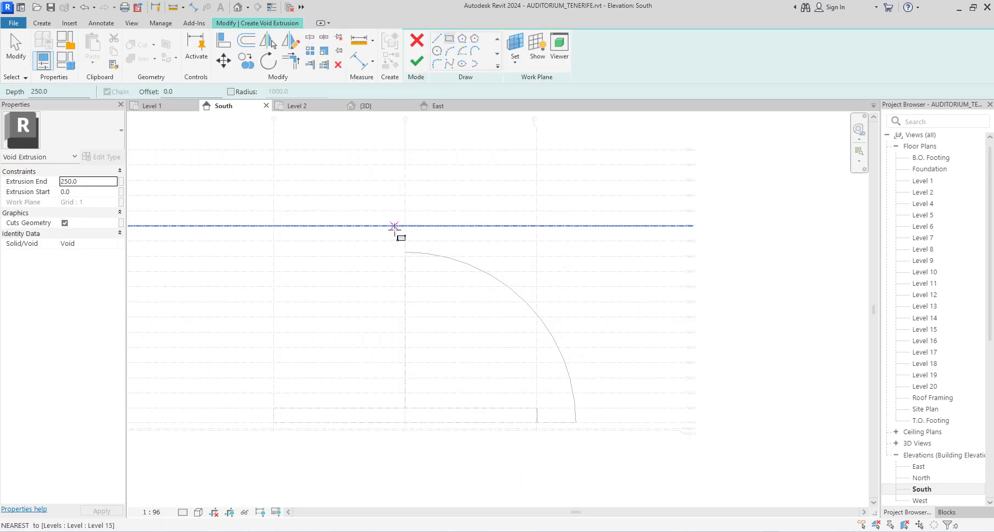
{"action": "left_click", "coordinate": [394, 226]}
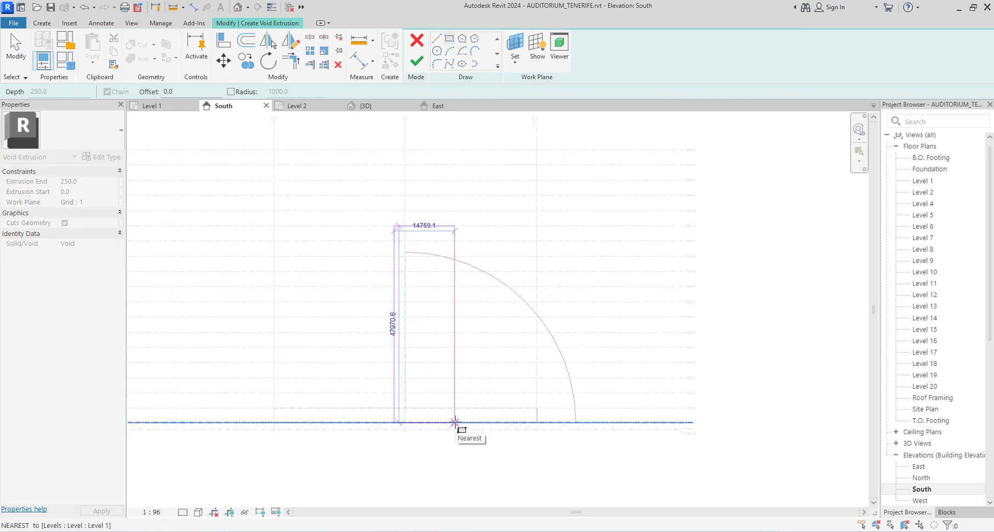
{"action": "left_click", "coordinate": [455, 422]}
{"action": "right_click", "coordinate": [421, 237]}
{"action": "left_click", "coordinate": [465, 243]}
Align the rectangle's outer vertical edge to the middle grid line where the arc begins.
{"action": "left_click", "coordinate": [397, 255]}
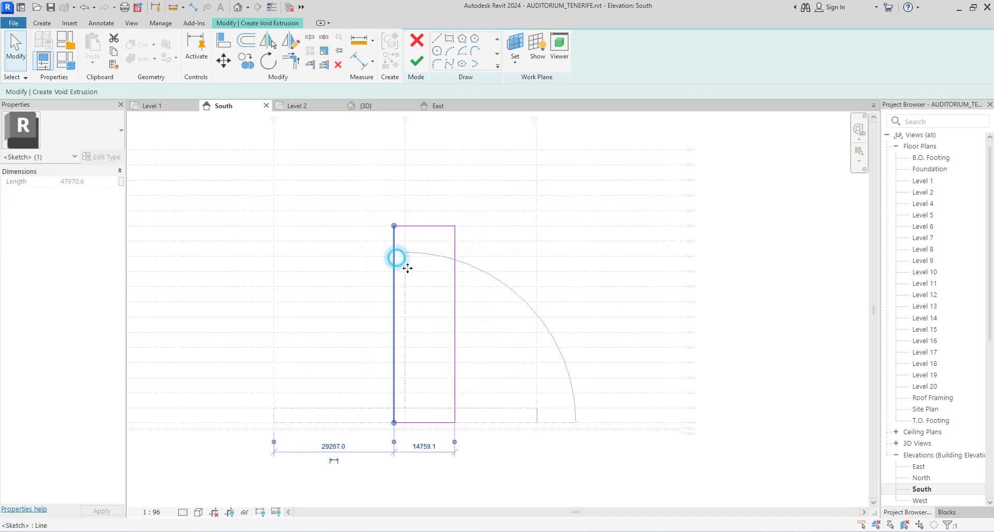
{"action": "left_click", "coordinate": [221, 39]}
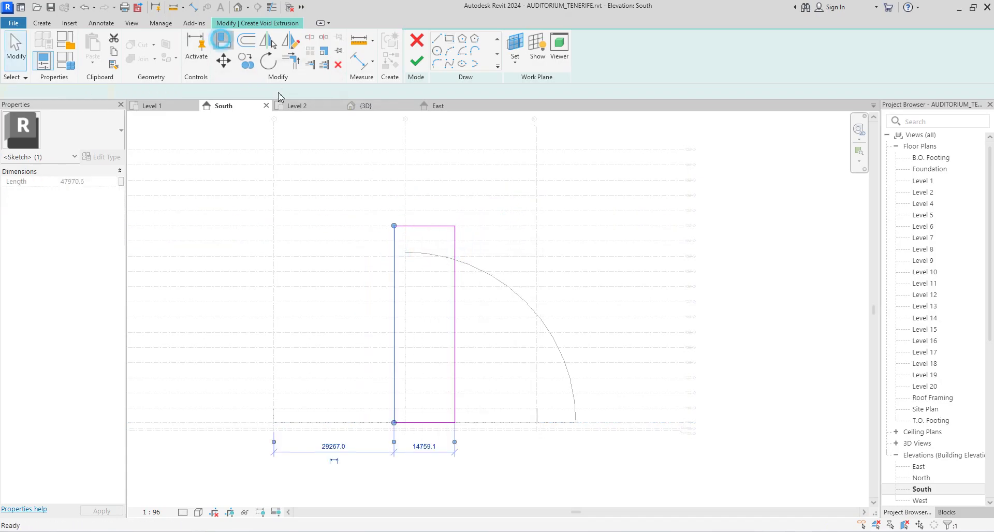
{"action": "left_click", "coordinate": [407, 197]}
{"action": "left_click", "coordinate": [397, 243]}
{"action": "scroll", "coordinate": [481, 275], "scroll_direction": "up", "scroll_amount": 3}
{"action": "right_click", "coordinate": [473, 177]}
{"action": "left_click", "coordinate": [505, 189]}
{"action": "right_click", "coordinate": [494, 189]}
{"action": "left_click", "coordinate": [504, 189]}
Set the rectangle's width to 11000 by repositioning its far vertical edge, and finish the void extrusion sketch.
{"action": "left_click", "coordinate": [445, 196]}
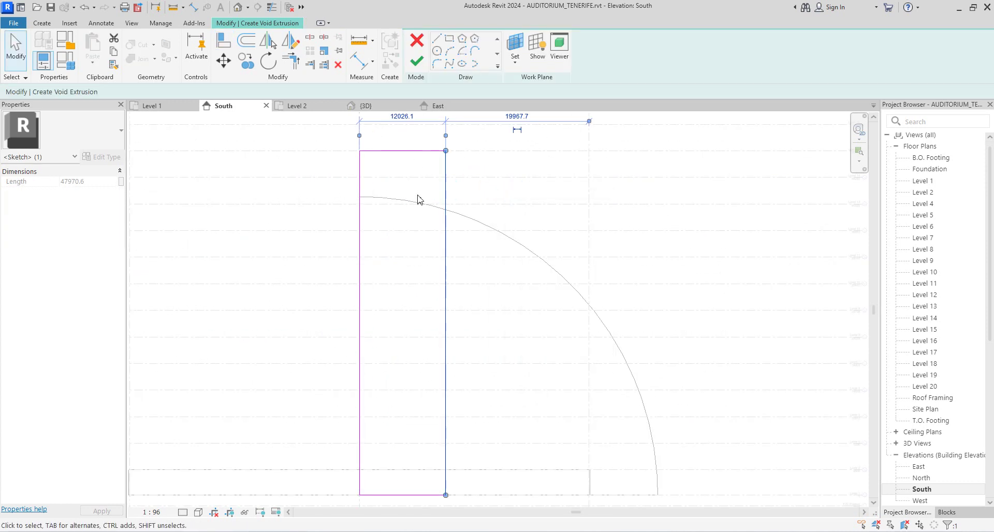
{"action": "scroll", "coordinate": [420, 200], "scroll_direction": "down", "scroll_amount": 2}
{"action": "left_click", "coordinate": [407, 148]}
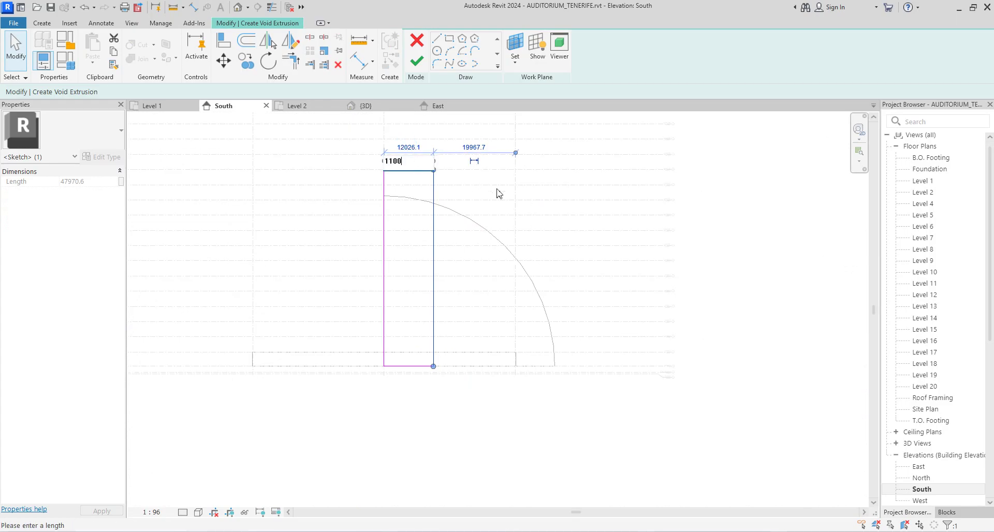
{"action": "type", "text": "11000"}
{"action": "left_click", "coordinate": [503, 205]}
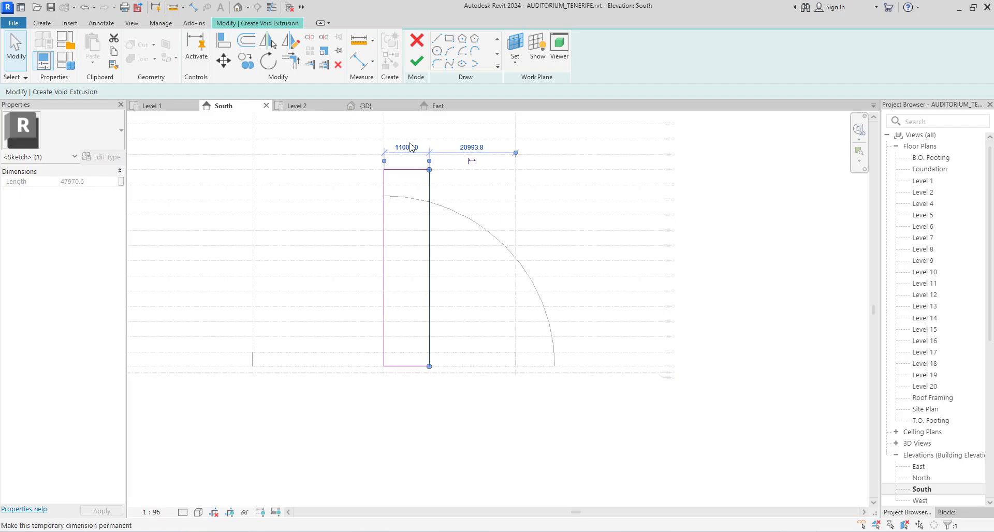
{"action": "left_click", "coordinate": [416, 62]}
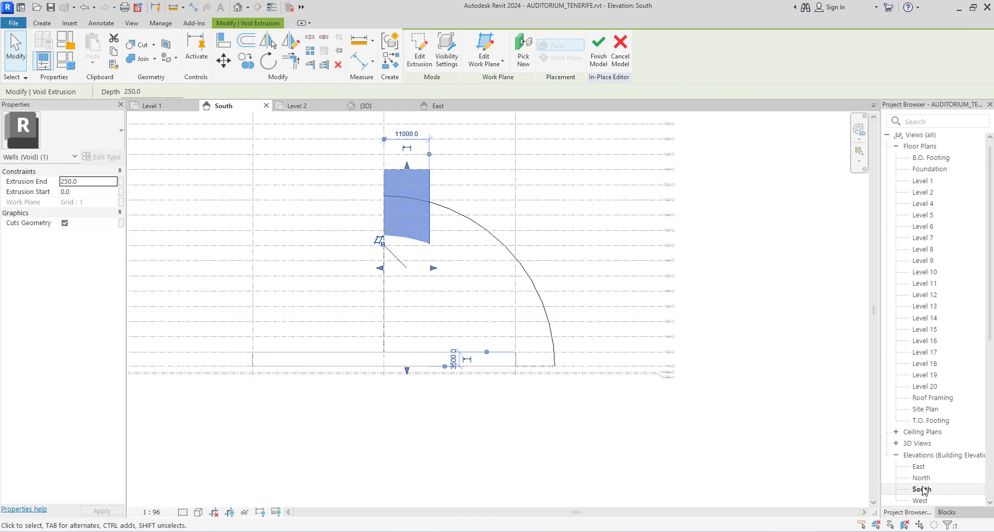
Stretch the void extrusion both ways in the Level 1 plan, from about -48176 to 37855, past the shell, and finish the in-place model.
{"action": "double_click", "coordinate": [921, 182]}
{"action": "left_click", "coordinate": [435, 316]}
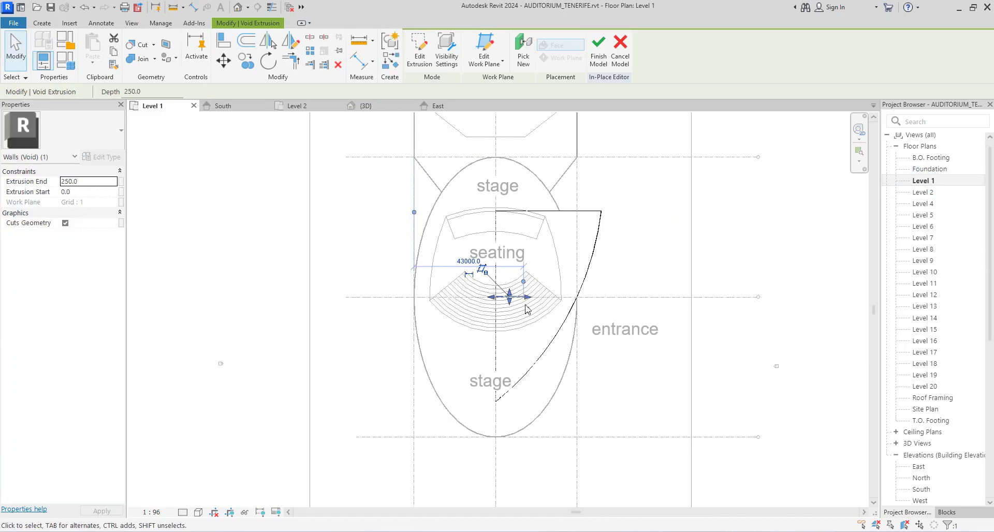
{"action": "left_click_drag", "start_coordinate": [510, 296], "coordinate": [510, 202]}
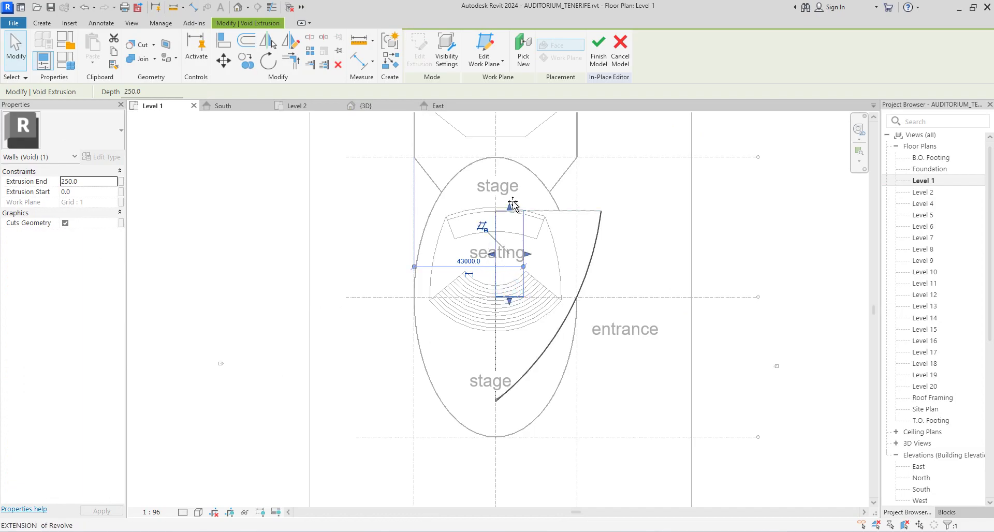
{"action": "left_click_drag", "start_coordinate": [510, 299], "coordinate": [510, 423]}
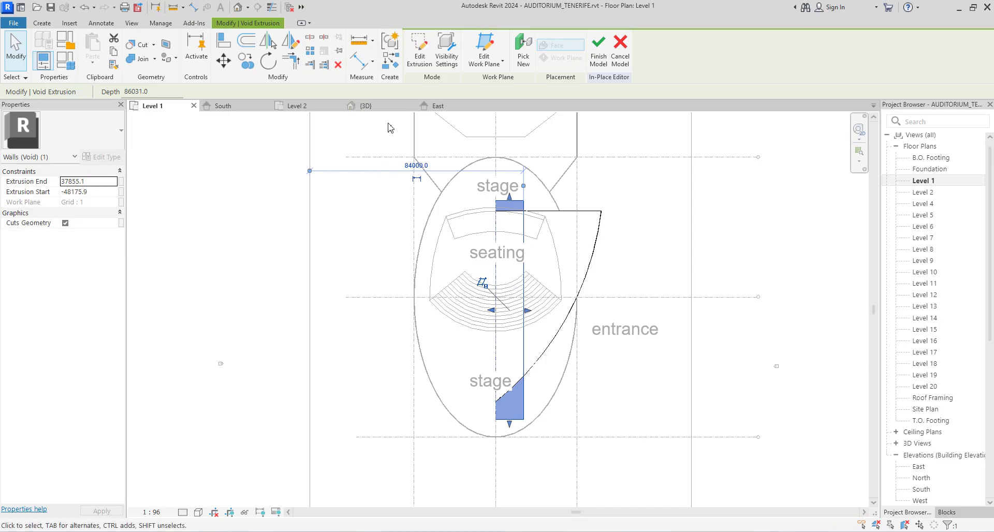
{"action": "left_click", "coordinate": [599, 54]}
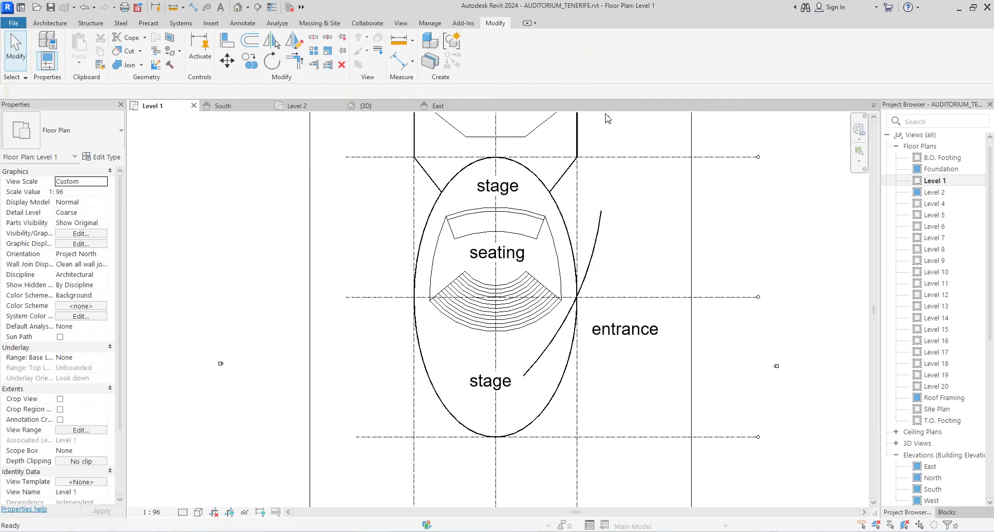
Move the cut shell horizontally in the South elevation so its vertical cut edge lies on the middle grid line.
{"action": "left_click", "coordinate": [591, 249]}
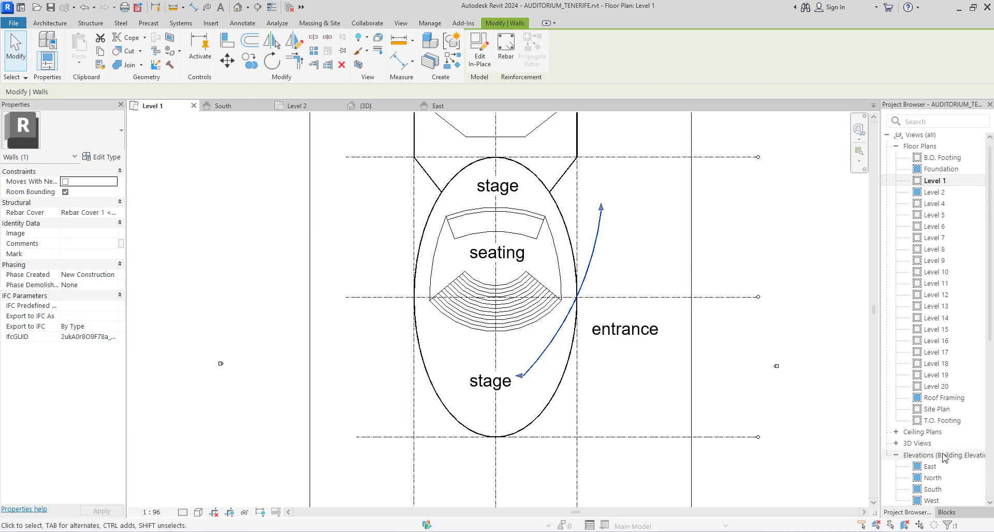
{"action": "left_click", "coordinate": [242, 8]}
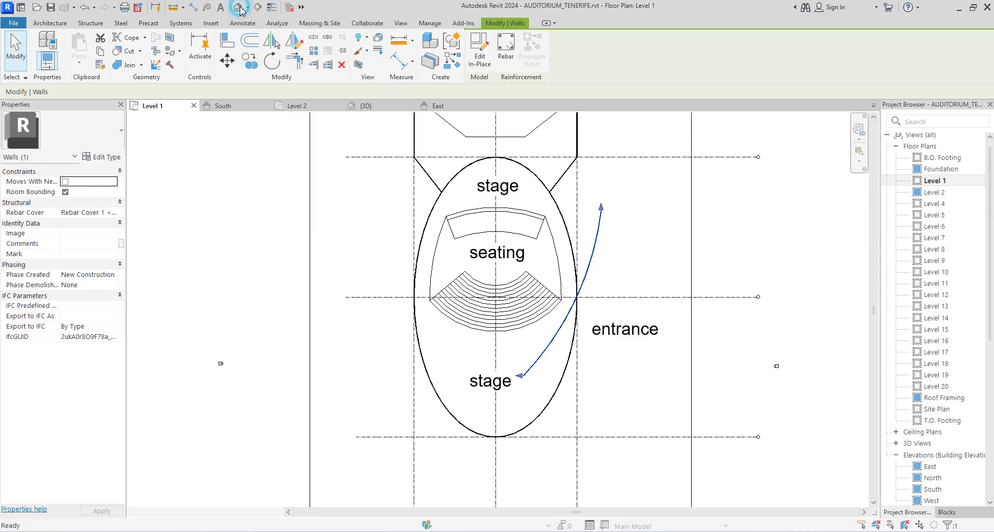
{"action": "scroll", "coordinate": [534, 293], "scroll_direction": "up", "scroll_amount": 3}
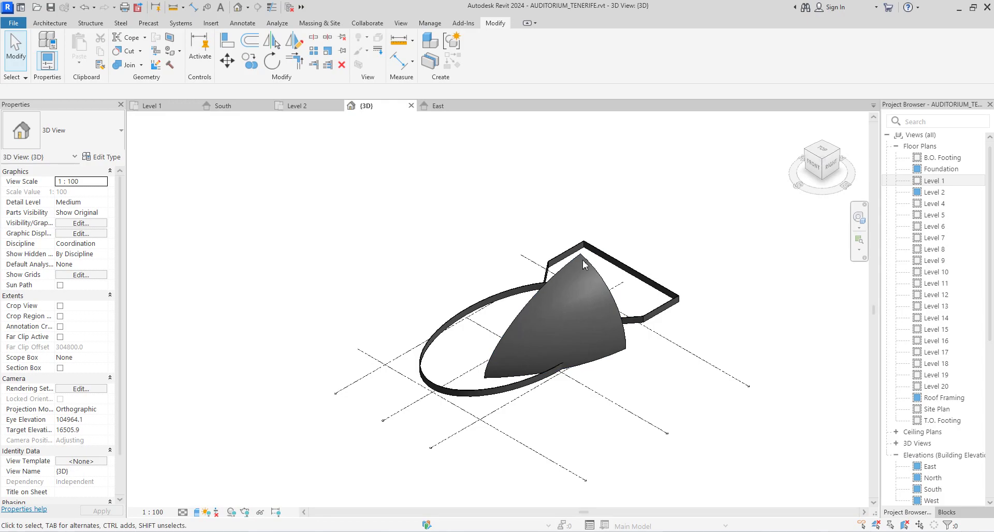
{"action": "left_click", "coordinate": [567, 334]}
{"action": "scroll", "coordinate": [590, 362], "scroll_direction": "down", "scroll_amount": 3}
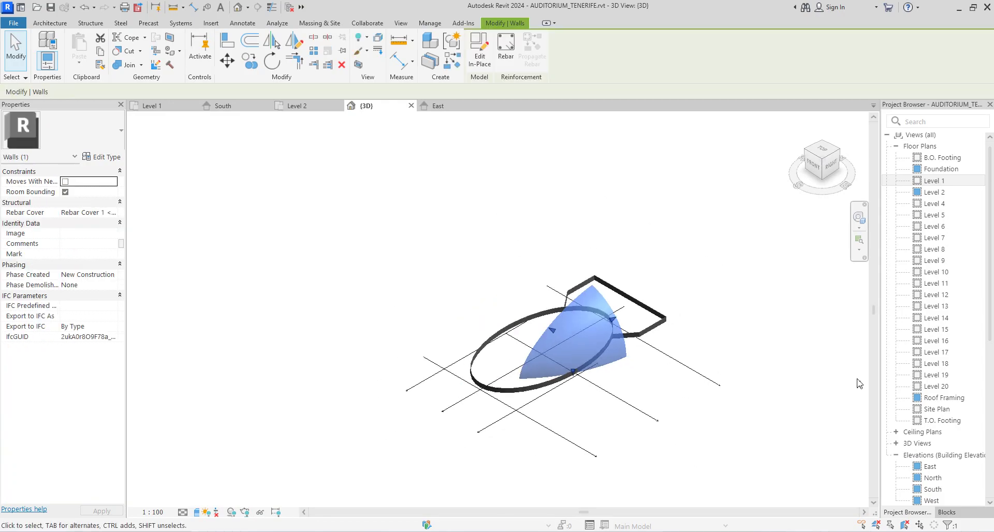
{"action": "double_click", "coordinate": [932, 492]}
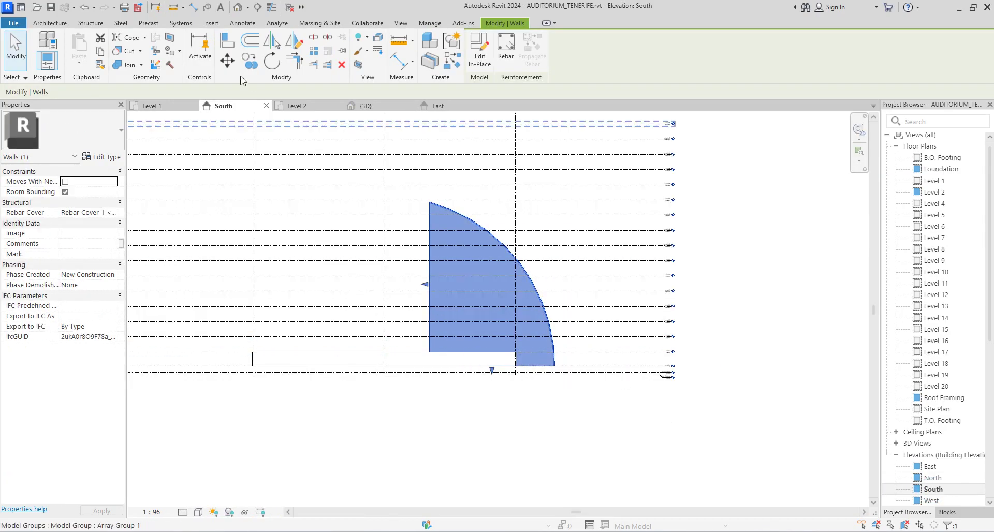
{"action": "left_click", "coordinate": [226, 61]}
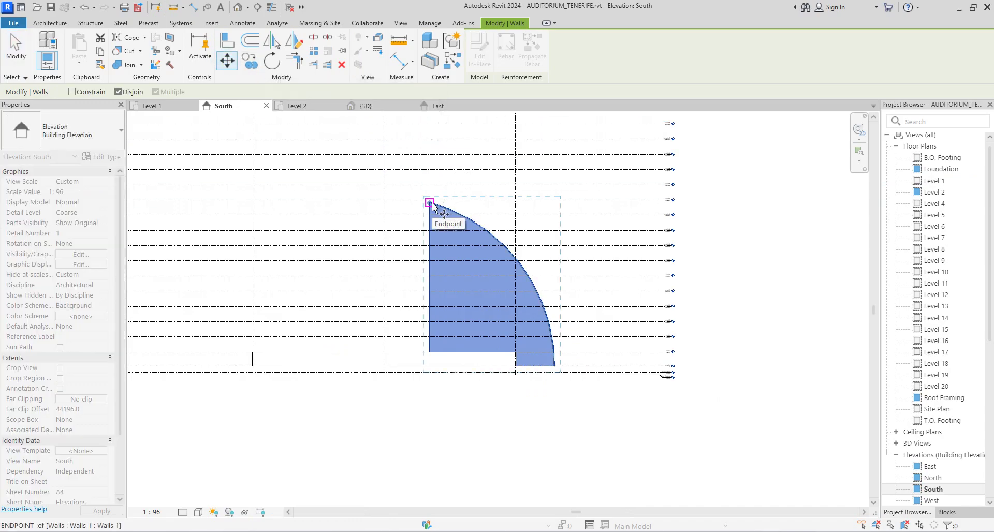
{"action": "left_click", "coordinate": [430, 203]}
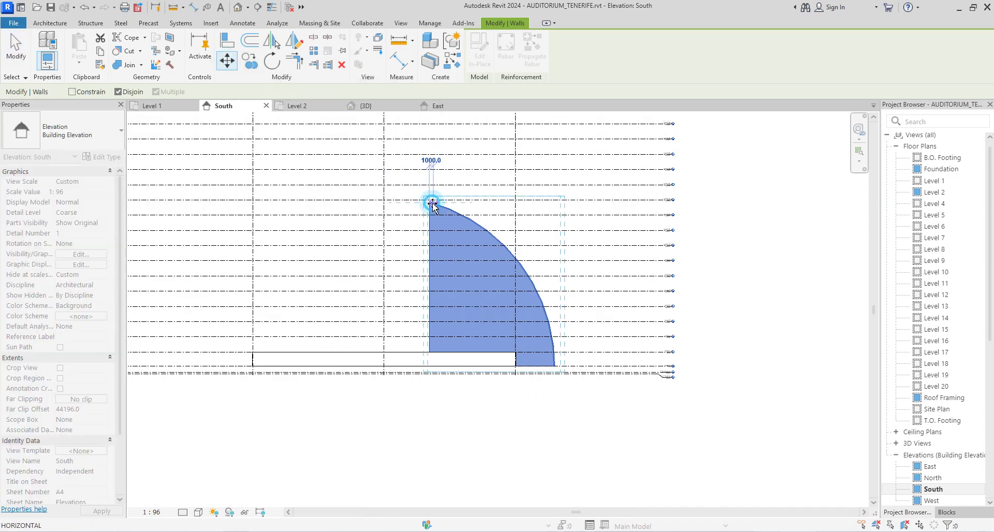
{"action": "left_click", "coordinate": [383, 203]}
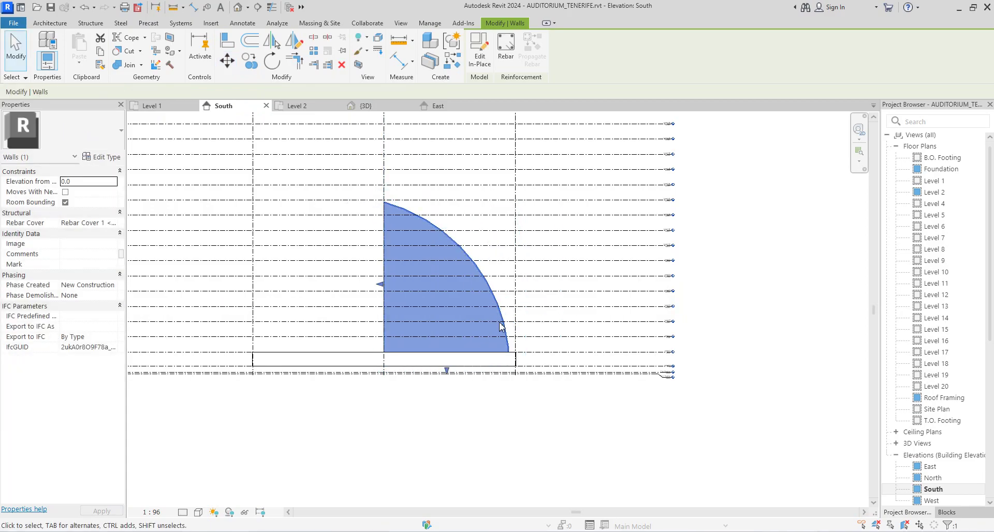
{"action": "scroll", "coordinate": [500, 321], "scroll_direction": "down", "scroll_amount": 3}
{"action": "left_click", "coordinate": [562, 407]}
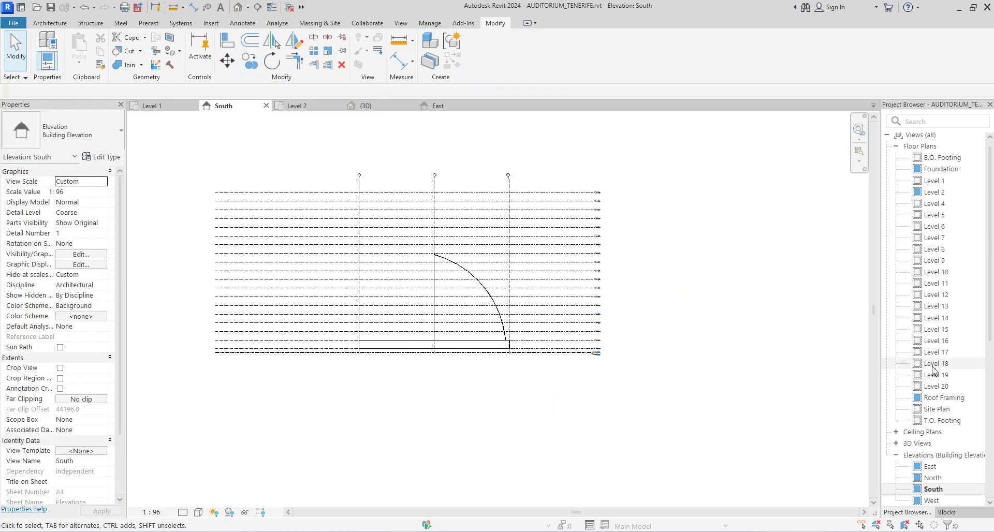
Examine the moved shell in the Level 1 plan and against the level lines in the South elevation.
{"action": "double_click", "coordinate": [936, 182]}
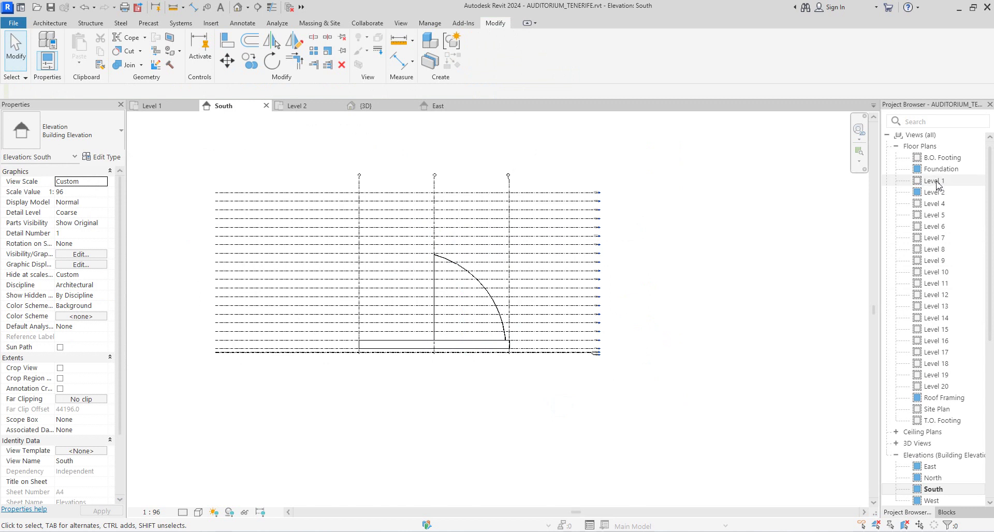
{"action": "scroll", "coordinate": [576, 217], "scroll_direction": "up", "scroll_amount": 1}
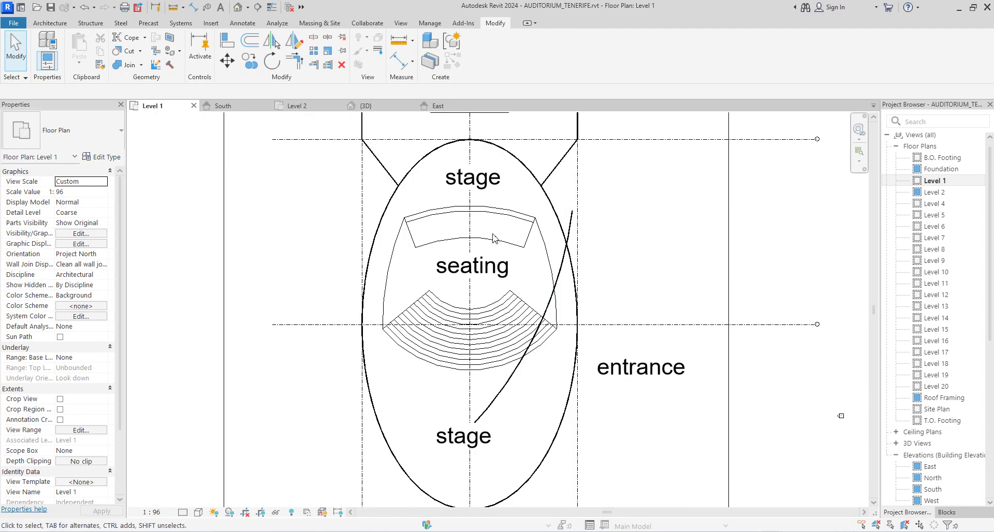
{"action": "left_click", "coordinate": [504, 394]}
{"action": "scroll", "coordinate": [511, 364], "scroll_direction": "down", "scroll_amount": 3}
{"action": "scroll", "coordinate": [511, 363], "scroll_direction": "down", "scroll_amount": 2}
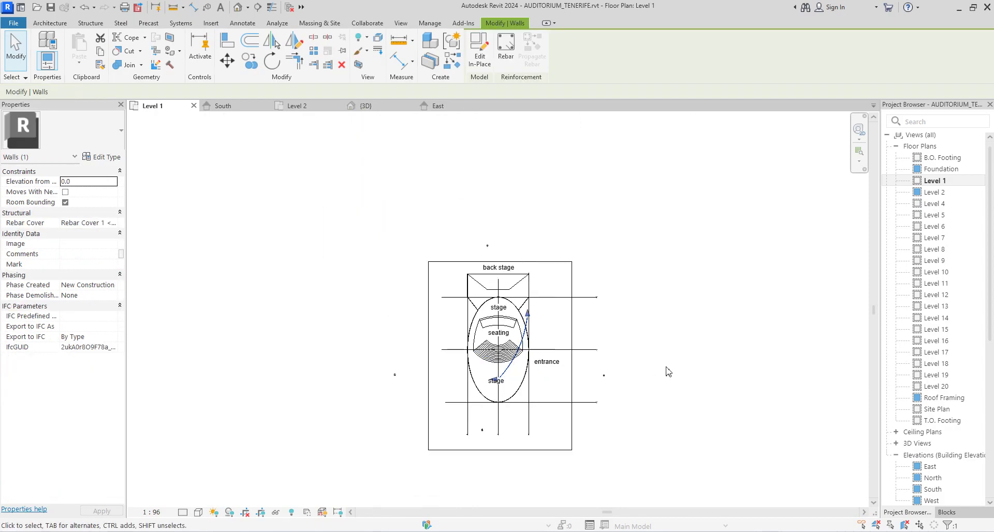
{"action": "double_click", "coordinate": [933, 489]}
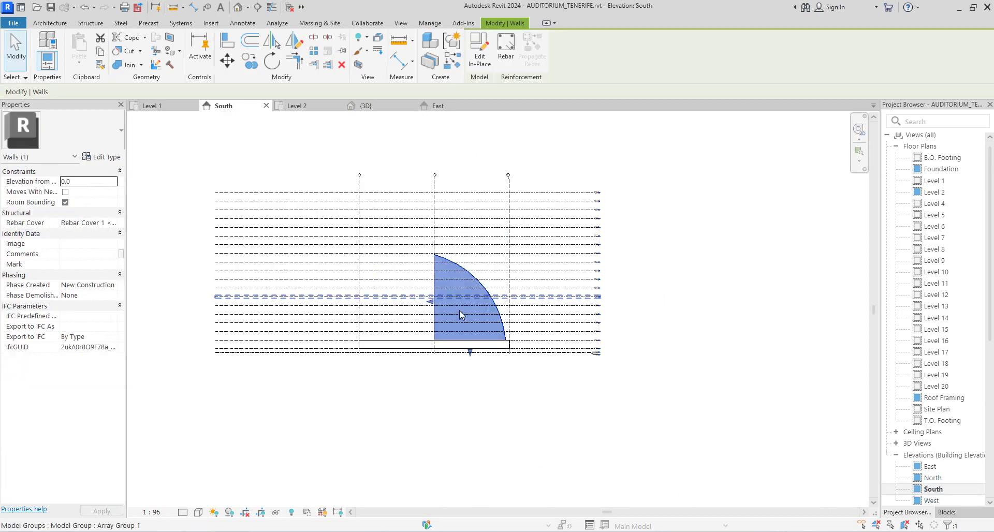
{"action": "scroll", "coordinate": [460, 315], "scroll_direction": "up", "scroll_amount": 2}
{"action": "scroll", "coordinate": [637, 331], "scroll_direction": "up", "scroll_amount": 5}
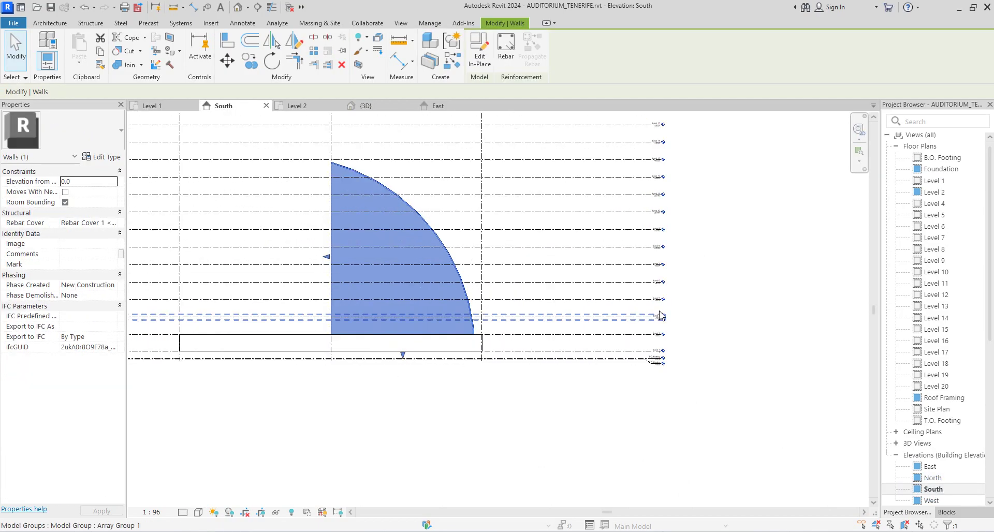
{"action": "scroll", "coordinate": [660, 290], "scroll_direction": "down", "scroll_amount": 3}
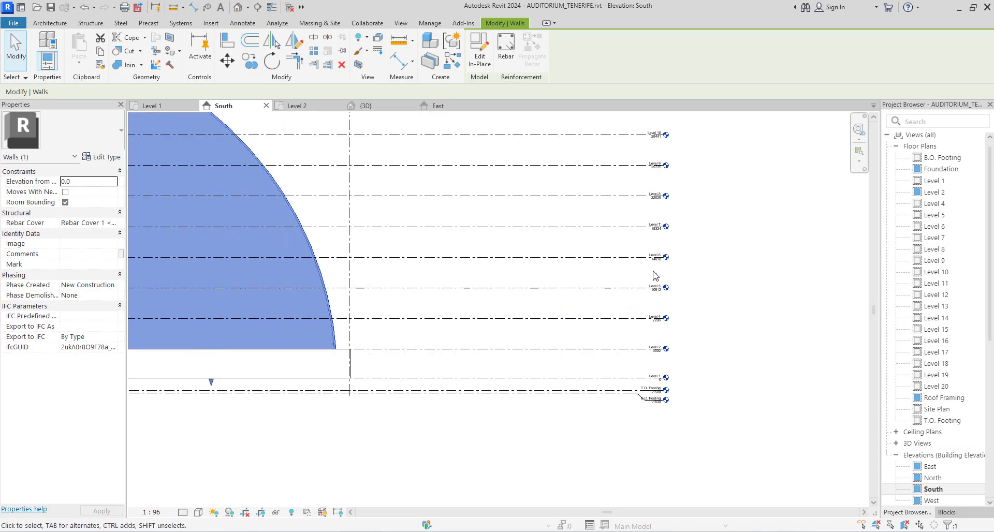
{"action": "scroll", "coordinate": [594, 296], "scroll_direction": "down", "scroll_amount": 3}
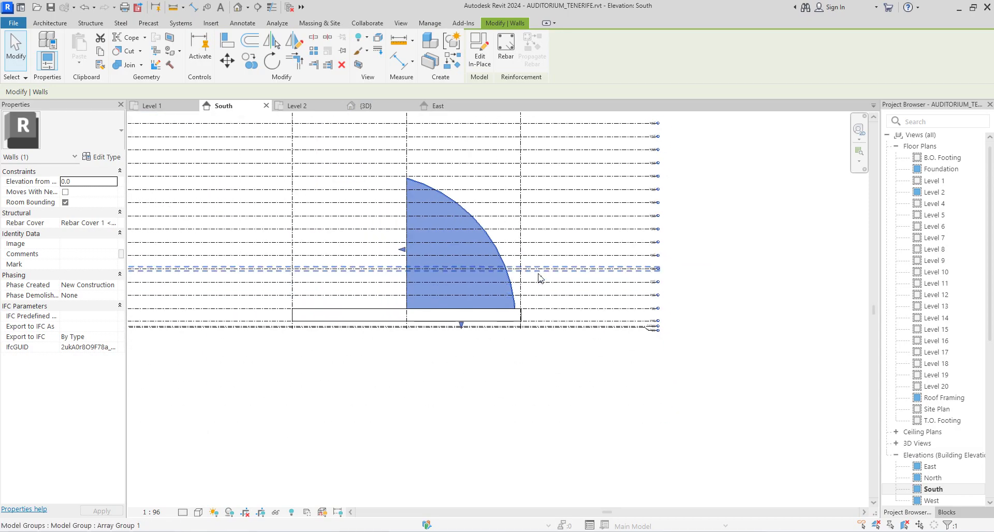
{"action": "scroll", "coordinate": [628, 268], "scroll_direction": "up", "scroll_amount": 5}
{"action": "scroll", "coordinate": [668, 281], "scroll_direction": "down", "scroll_amount": 6}
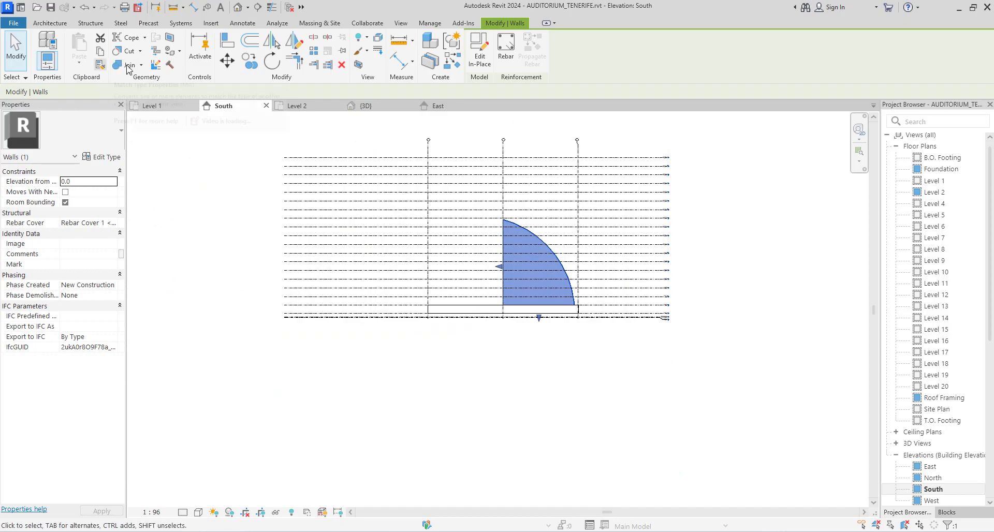
Move the shell vertically upward by 20457.1 along the middle grid line, ending at its intersection with Level 7.
{"action": "left_click", "coordinate": [227, 61]}
{"action": "left_click", "coordinate": [503, 318]}
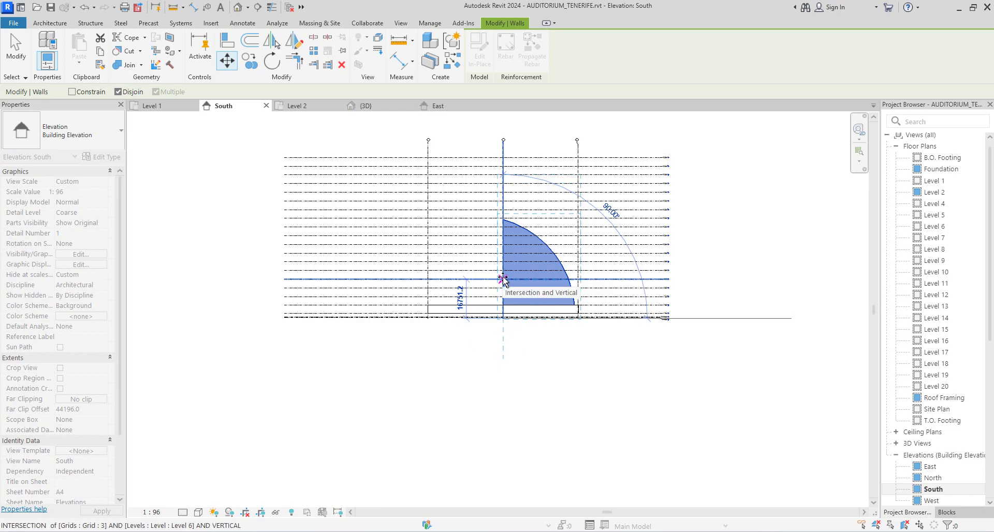
{"action": "scroll", "coordinate": [502, 279], "scroll_direction": "up", "scroll_amount": 5}
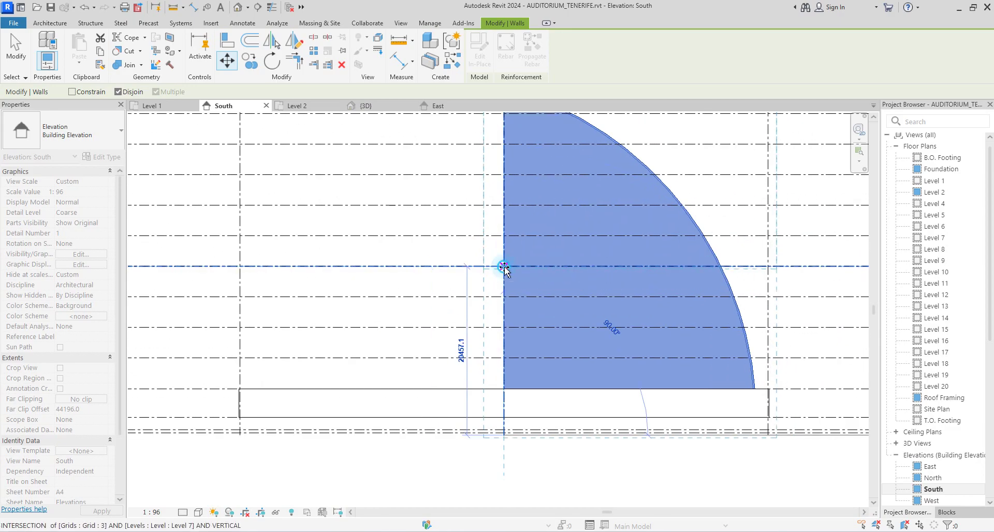
{"action": "left_click", "coordinate": [503, 267]}
{"action": "scroll", "coordinate": [466, 306], "scroll_direction": "down", "scroll_amount": 4}
{"action": "scroll", "coordinate": [529, 317], "scroll_direction": "up", "scroll_amount": 2}
{"action": "scroll", "coordinate": [529, 317], "scroll_direction": "up", "scroll_amount": 3}
{"action": "left_click_drag", "start_coordinate": [460, 273], "coordinate": [463, 298]}
{"action": "scroll", "coordinate": [401, 321], "scroll_direction": "down", "scroll_amount": 3}
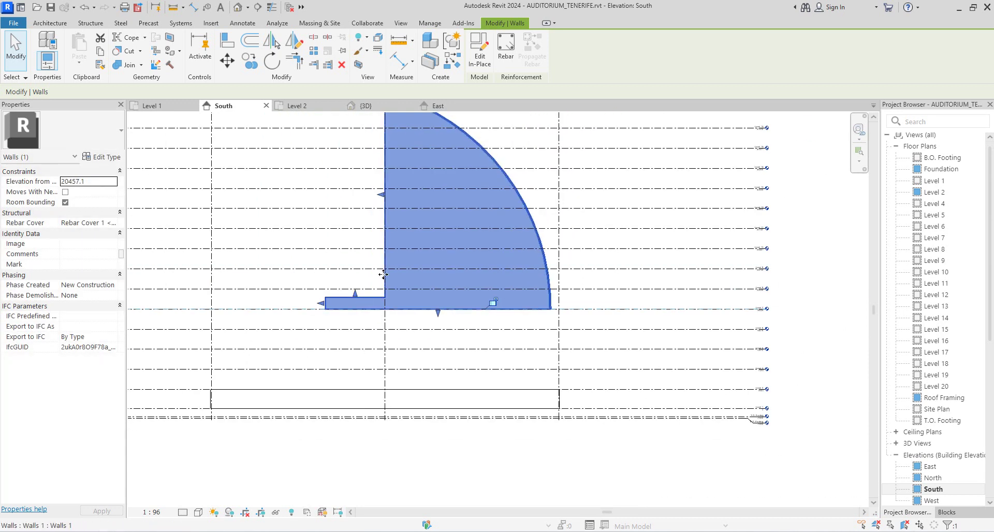
Edit the shell in place, extend the void extrusion's lower edge past the leftover block to Level 7, and finish the model.
{"action": "left_click", "coordinate": [484, 53]}
{"action": "left_click", "coordinate": [383, 277]}
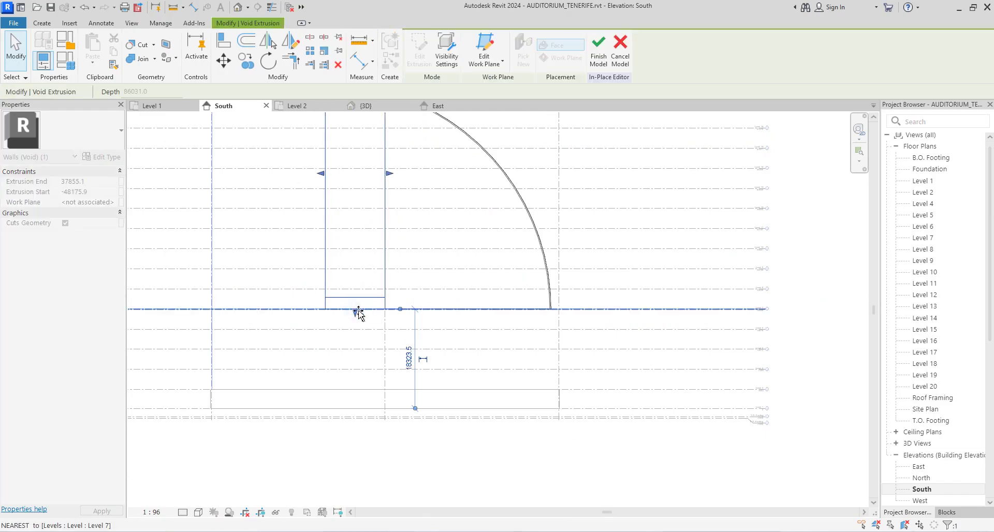
{"action": "key", "text": "Delete"}
{"action": "scroll", "coordinate": [511, 254], "scroll_direction": "down", "scroll_amount": 3}
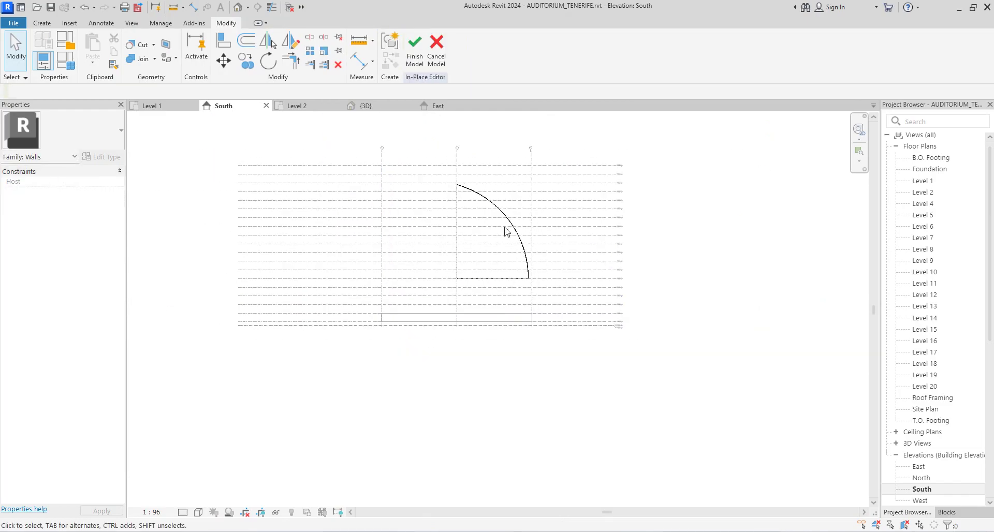
{"action": "left_click", "coordinate": [414, 58]}
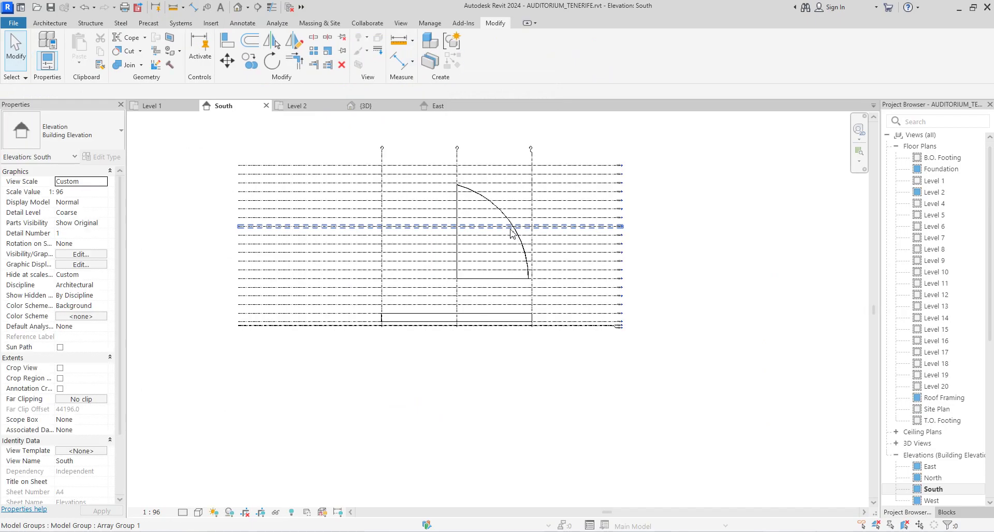
Mirror a copy of the shell about a vertical axis drawn along the middle grid line in the South elevation.
{"action": "scroll", "coordinate": [521, 241], "scroll_direction": "up", "scroll_amount": 5}
{"action": "scroll", "coordinate": [528, 300], "scroll_direction": "up", "scroll_amount": 1}
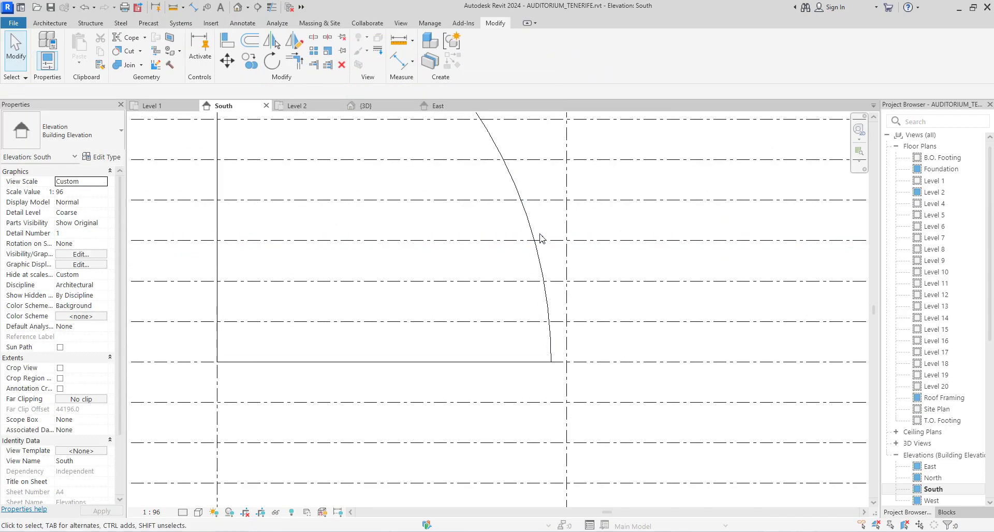
{"action": "left_click", "coordinate": [531, 238]}
{"action": "scroll", "coordinate": [532, 238], "scroll_direction": "down", "scroll_amount": 3}
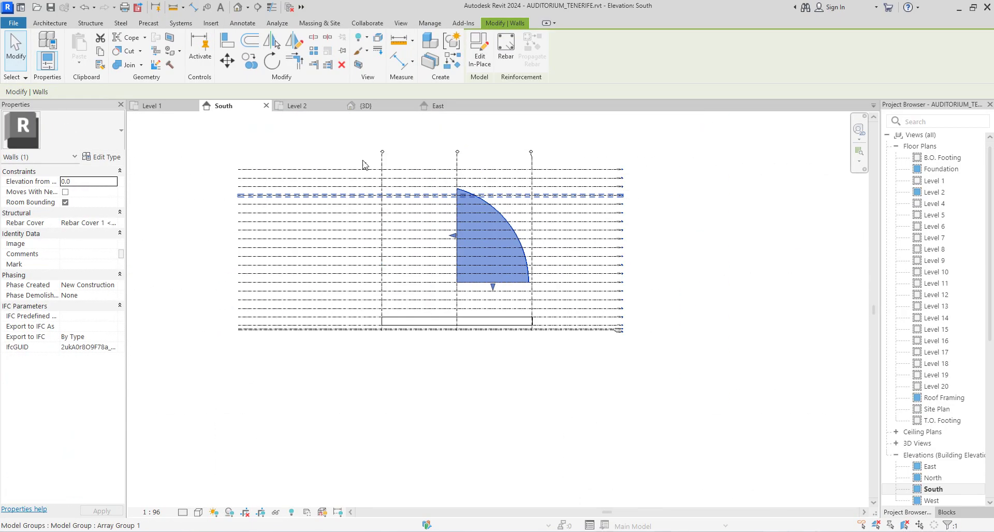
{"action": "left_click", "coordinate": [293, 50]}
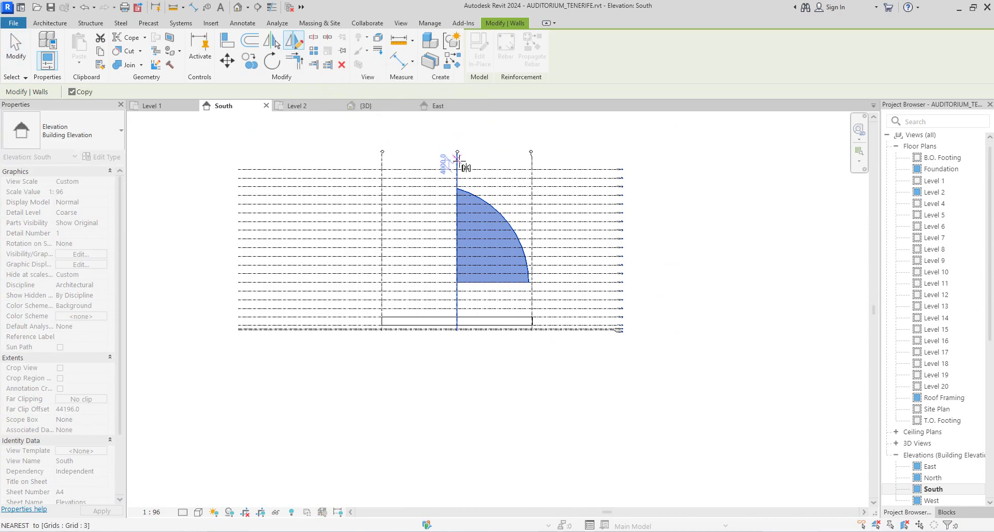
{"action": "left_click", "coordinate": [457, 153]}
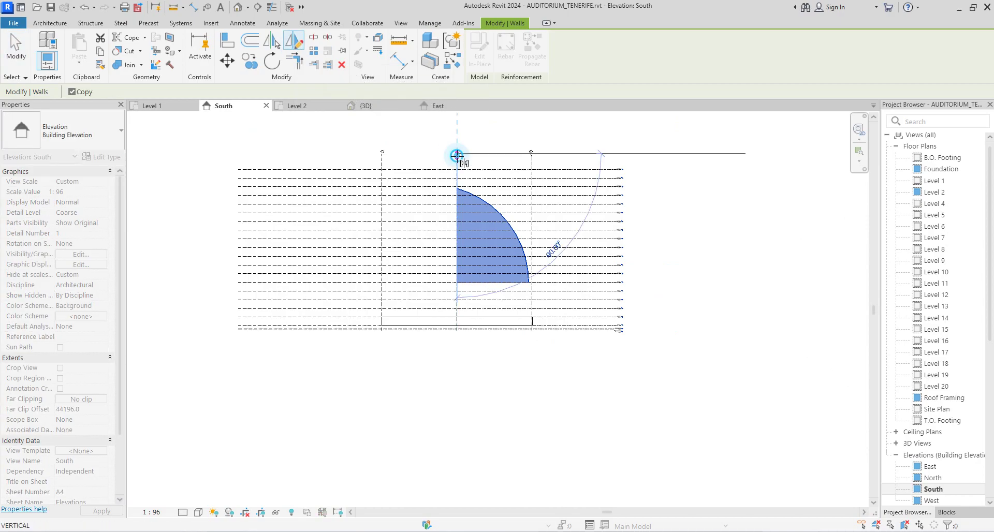
{"action": "left_click", "coordinate": [464, 193]}
{"action": "left_click", "coordinate": [506, 395]}
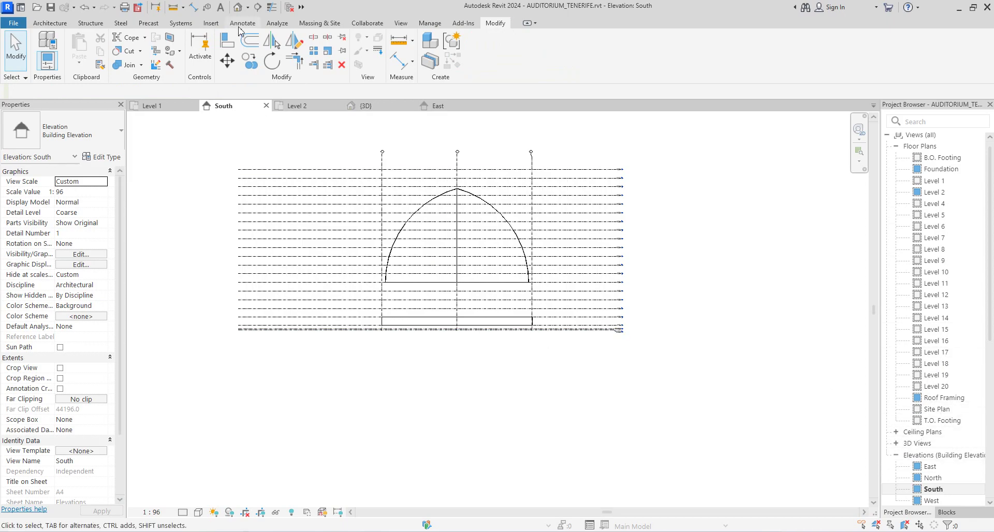
Examine the two mirrored shell halves in the default 3D view.
{"action": "left_click", "coordinate": [238, 7]}
{"action": "scroll", "coordinate": [545, 301], "scroll_direction": "up", "scroll_amount": 2}
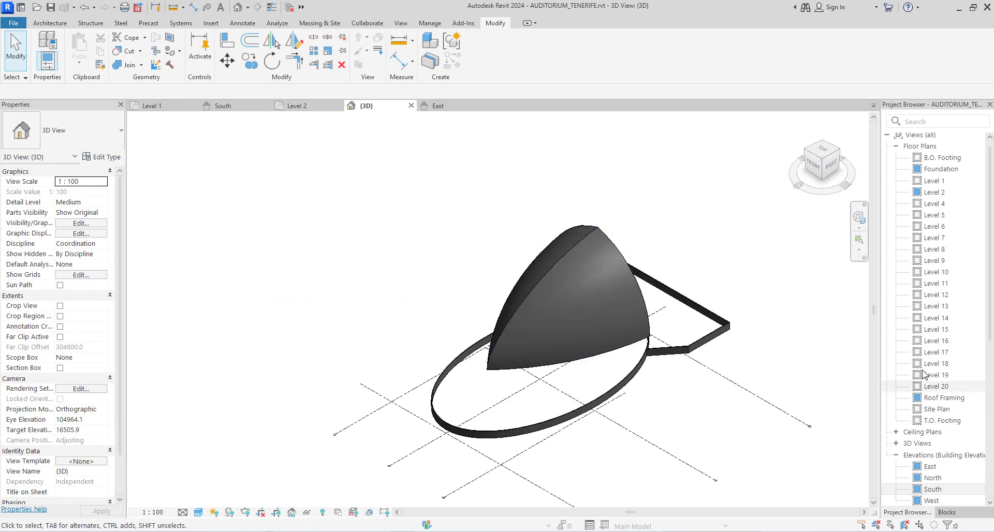
{"action": "scroll", "coordinate": [542, 227], "scroll_direction": "up", "scroll_amount": 3}
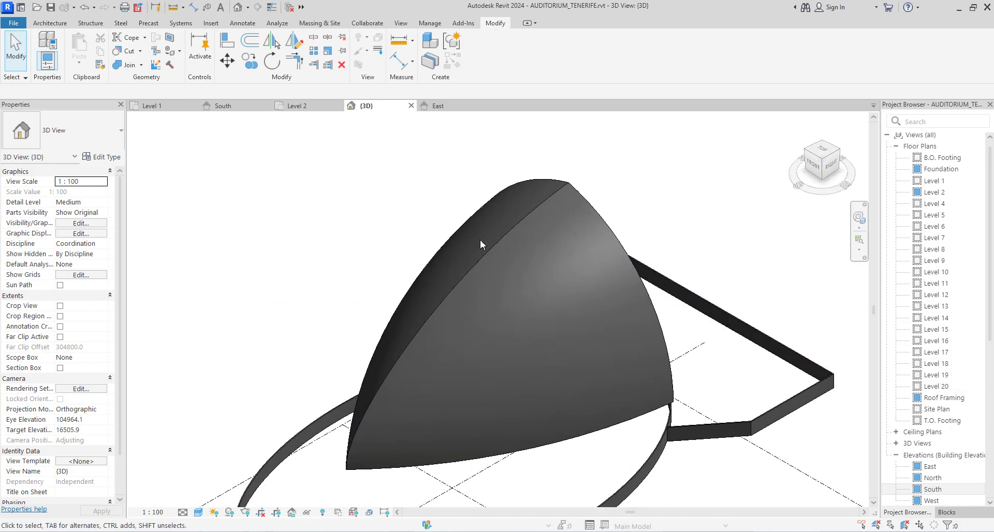
{"action": "scroll", "coordinate": [491, 234], "scroll_direction": "down", "scroll_amount": 3}
{"action": "mouse_move", "coordinate": [825, 164]}
{"action": "left_mouse_down"}
{"action": "mouse_move", "coordinate": [754, 144]}
{"action": "mouse_move", "coordinate": [824, 165]}
{"action": "left_mouse_up"}
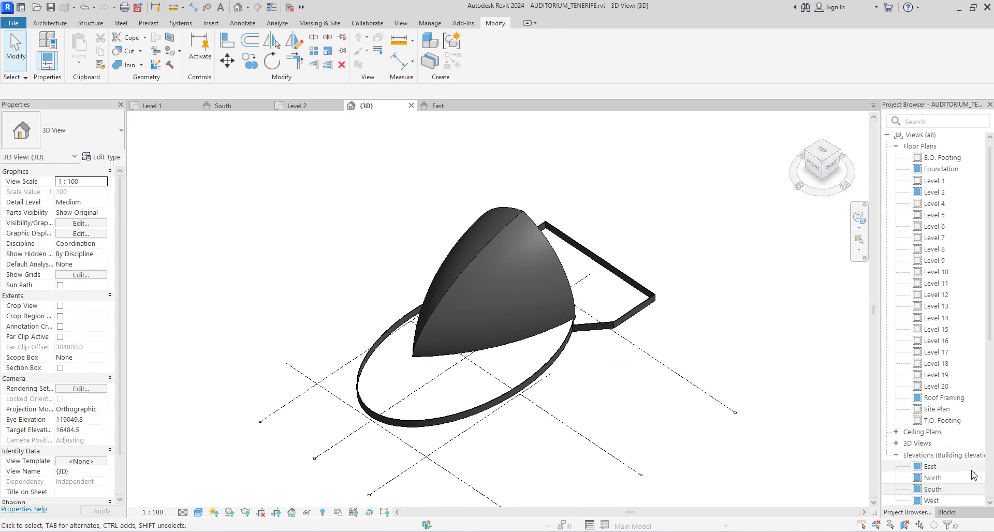
Consult the reference photo aud2.png of the auditorium and return to the Revit model.
{"action": "scroll", "coordinate": [930, 451], "scroll_direction": "down", "scroll_amount": 5}
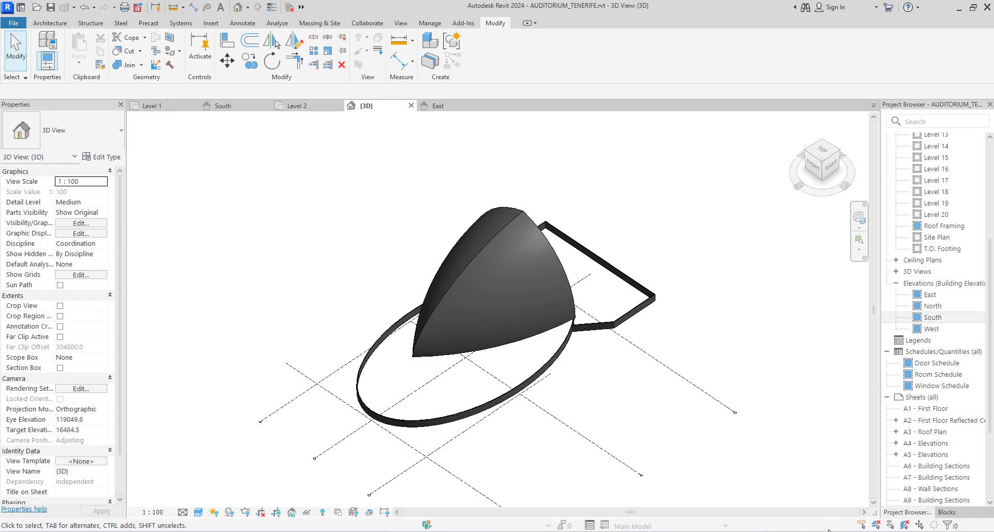
{"action": "left_click", "coordinate": [820, 531]}
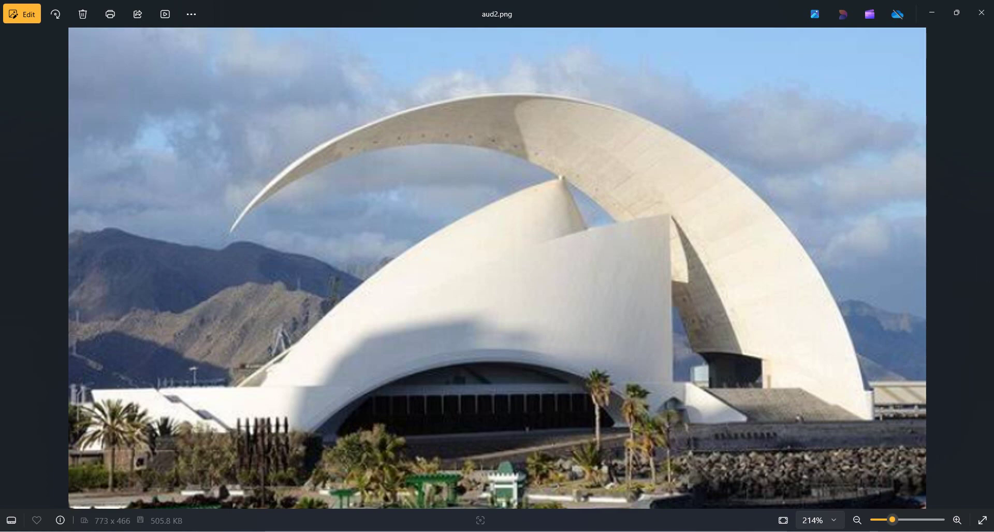
{"action": "left_click", "coordinate": [820, 531]}
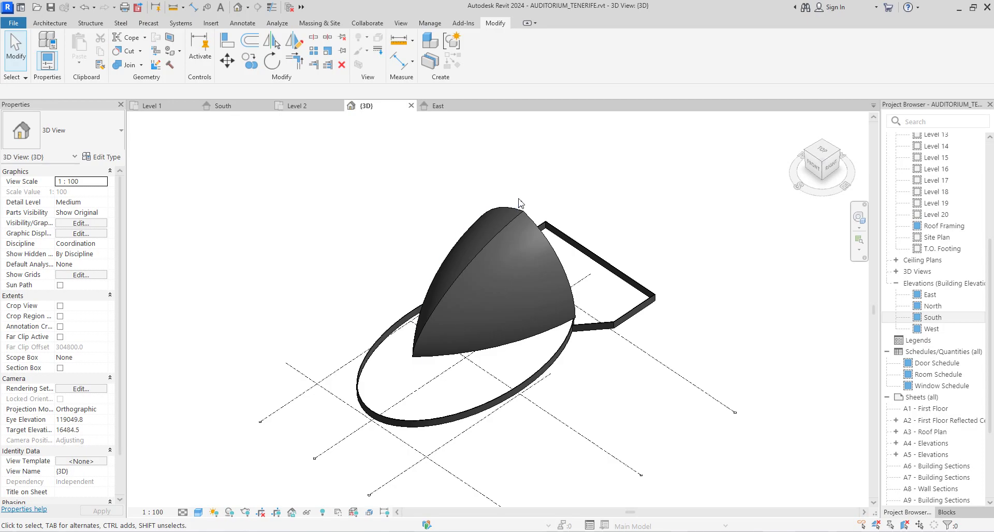
Select both mirrored shell halves and move them south along the middle grid in the Level 8 floor plan.
{"action": "left_click", "coordinate": [534, 220]}
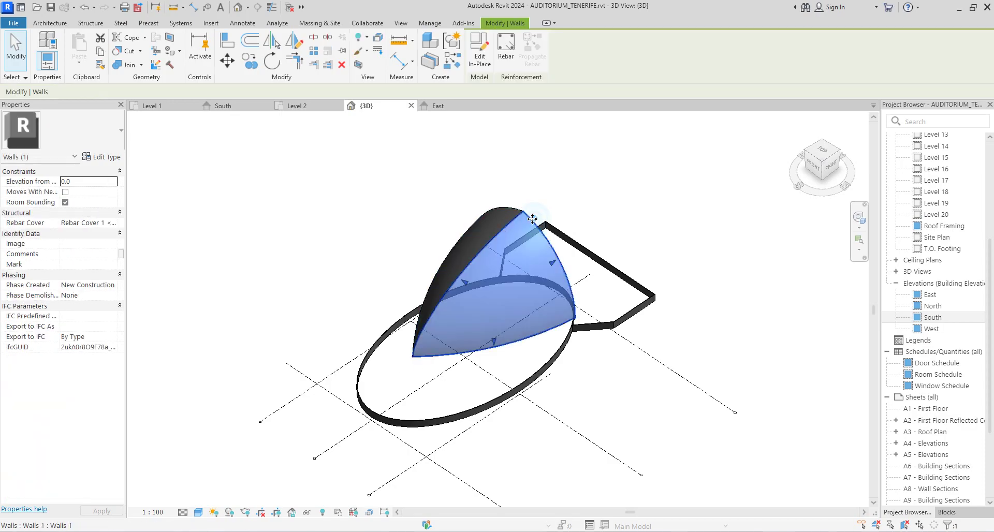
{"action": "left_click", "coordinate": [495, 208], "text": "ctrl"}
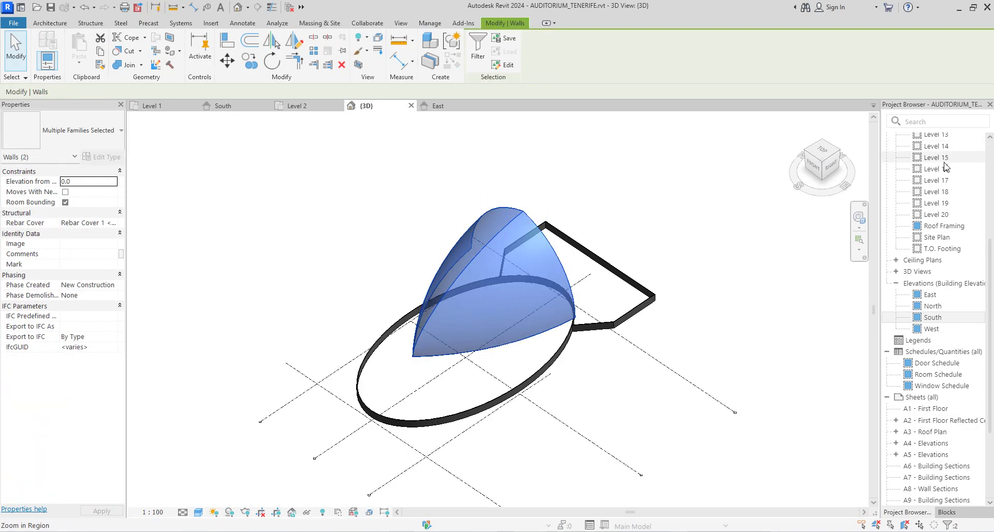
{"action": "scroll", "coordinate": [943, 232], "scroll_direction": "up", "scroll_amount": 5}
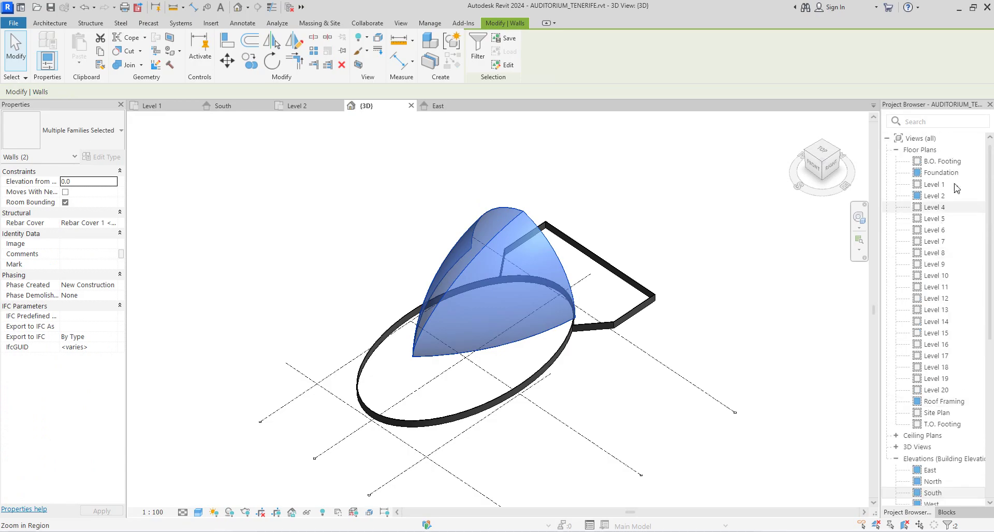
{"action": "double_click", "coordinate": [932, 185]}
{"action": "scroll", "coordinate": [555, 309], "scroll_direction": "up", "scroll_amount": 2}
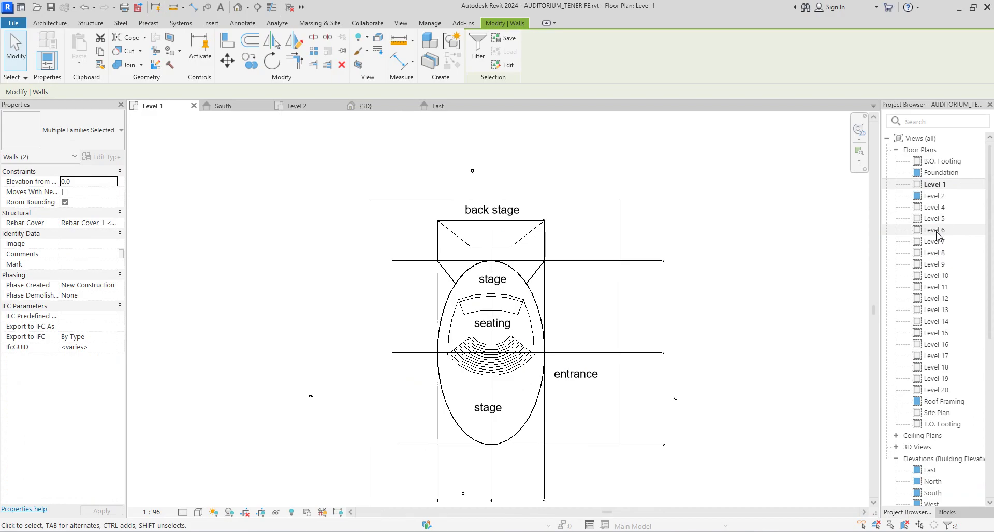
{"action": "double_click", "coordinate": [935, 252]}
{"action": "left_click", "coordinate": [524, 336]}
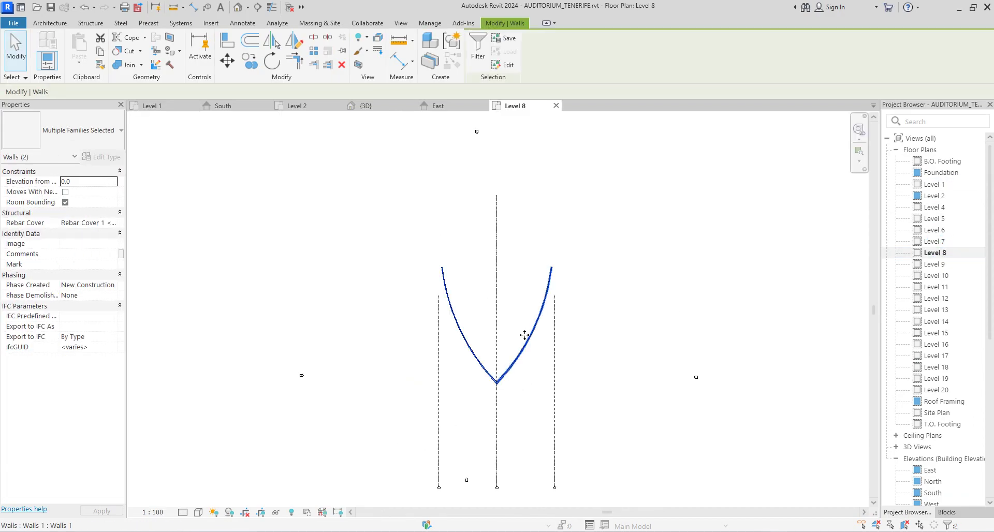
{"action": "scroll", "coordinate": [524, 341], "scroll_direction": "down", "scroll_amount": 2}
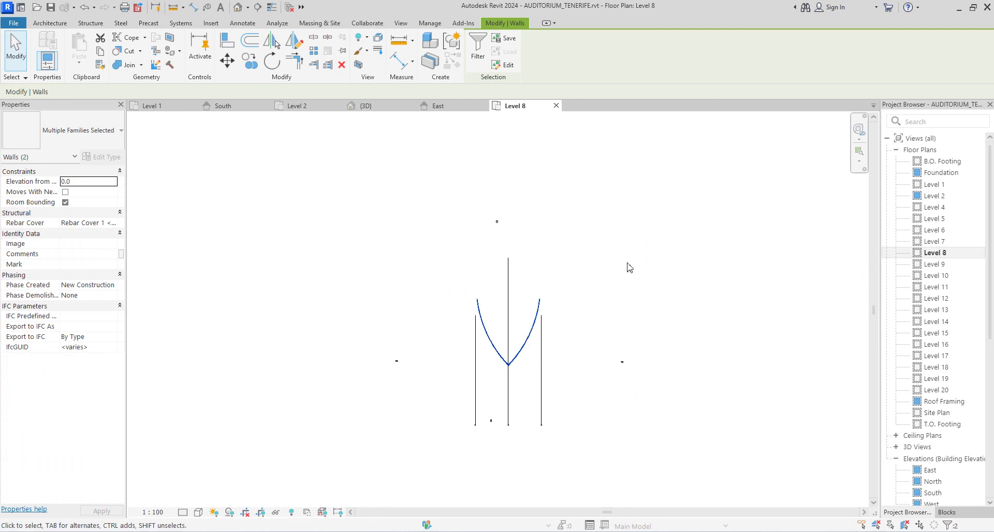
{"action": "left_click_drag", "start_coordinate": [433, 261], "coordinate": [573, 382]}
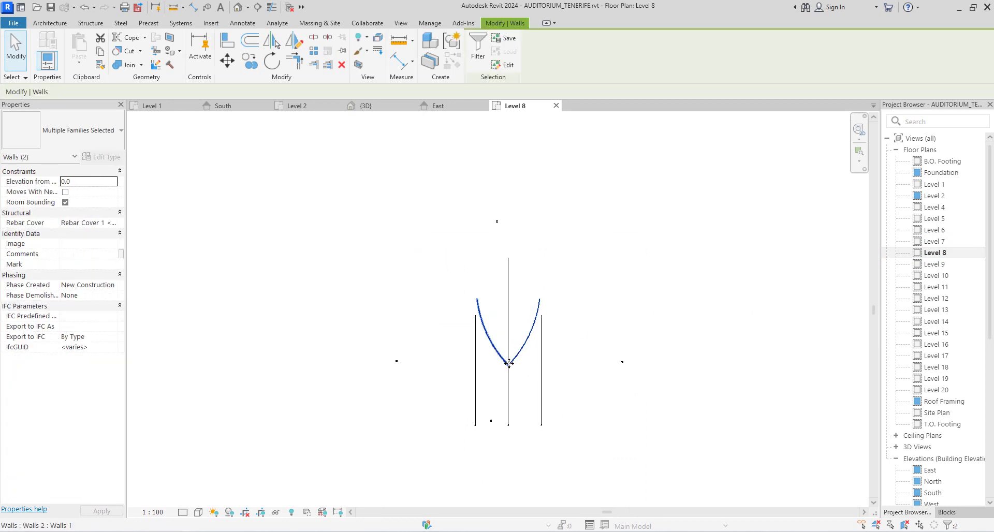
{"action": "left_click_drag", "start_coordinate": [507, 382], "coordinate": [507, 404]}
{"action": "left_click", "coordinate": [691, 363]}
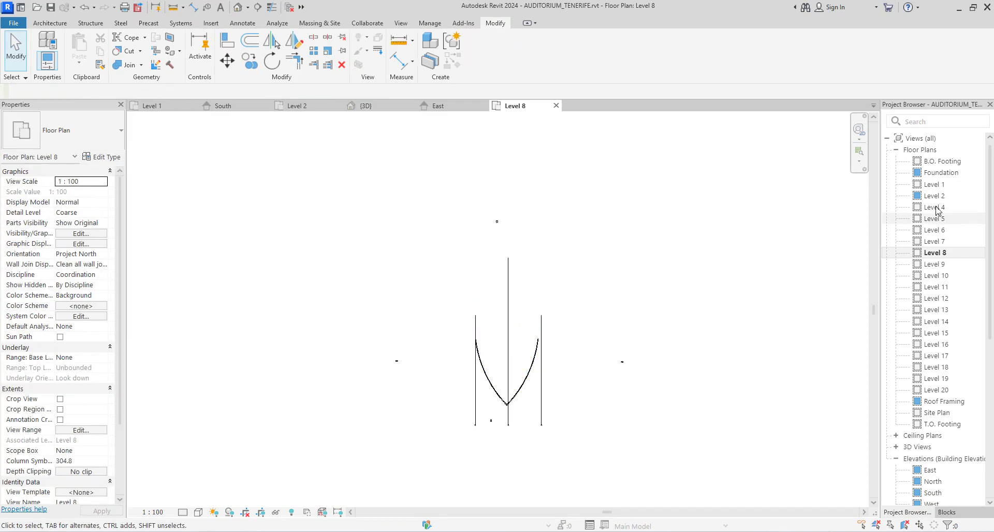
Select grid 4 in the Level 1 plan and extend its upper end above the shell's top in the West elevation.
{"action": "left_click", "coordinate": [935, 185]}
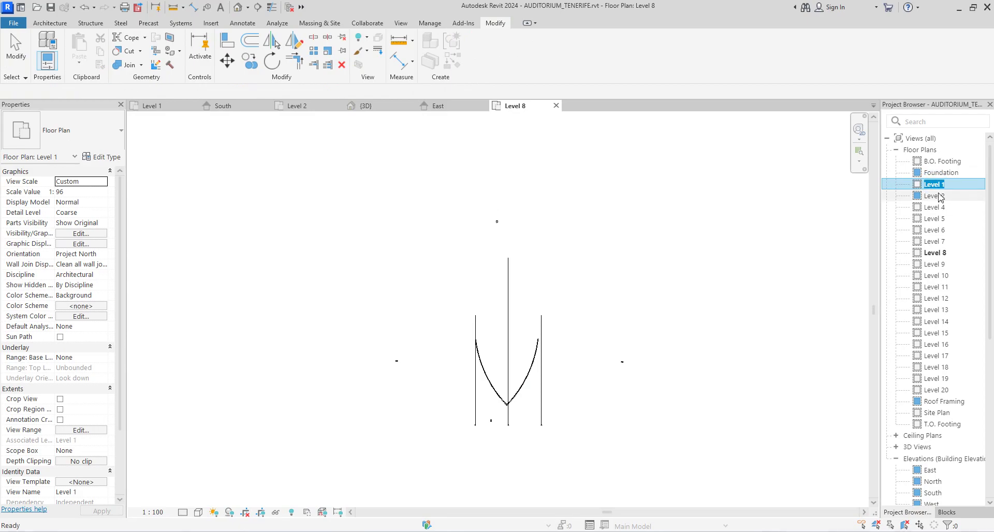
{"action": "double_click", "coordinate": [932, 185]}
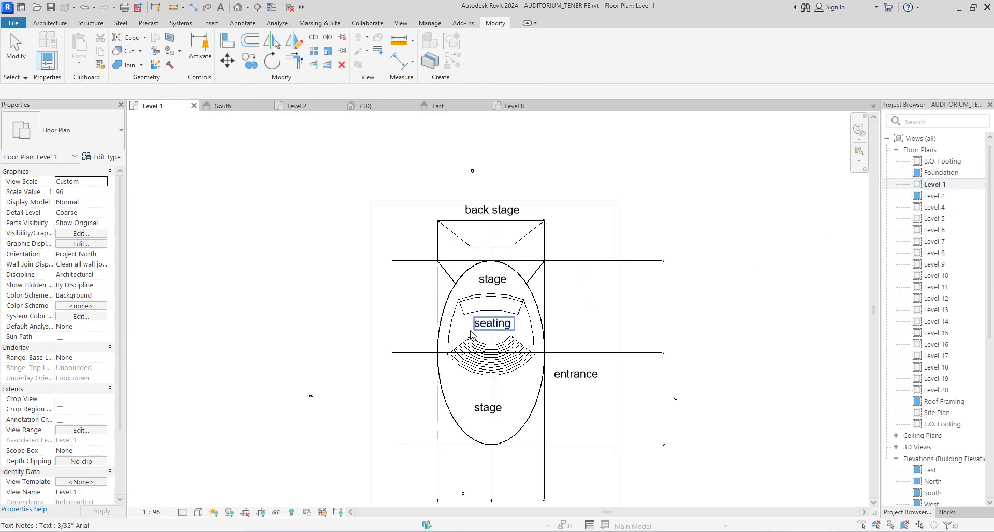
{"action": "scroll", "coordinate": [503, 426], "scroll_direction": "up", "scroll_amount": 1}
{"action": "left_click", "coordinate": [590, 450]}
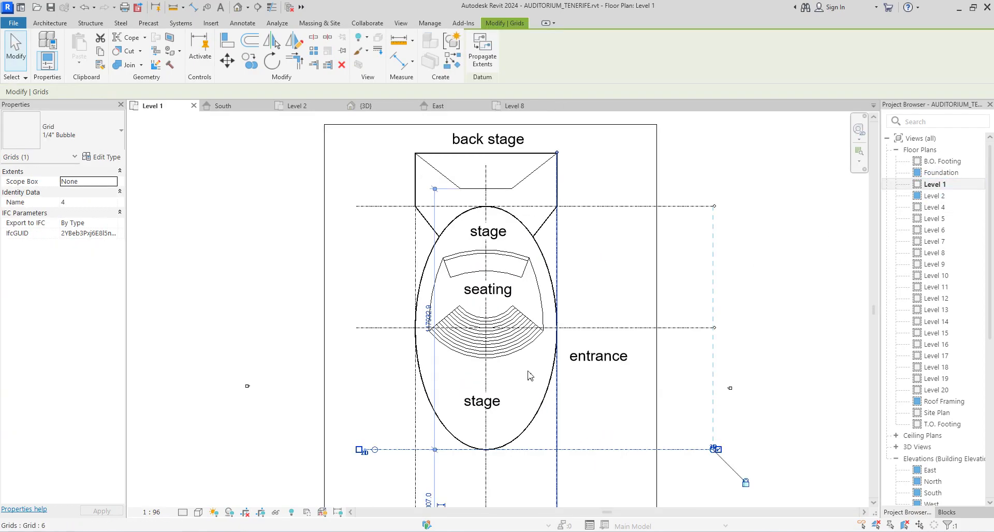
{"action": "scroll", "coordinate": [525, 364], "scroll_direction": "down", "scroll_amount": 2}
{"action": "scroll", "coordinate": [621, 412], "scroll_direction": "up", "scroll_amount": 7}
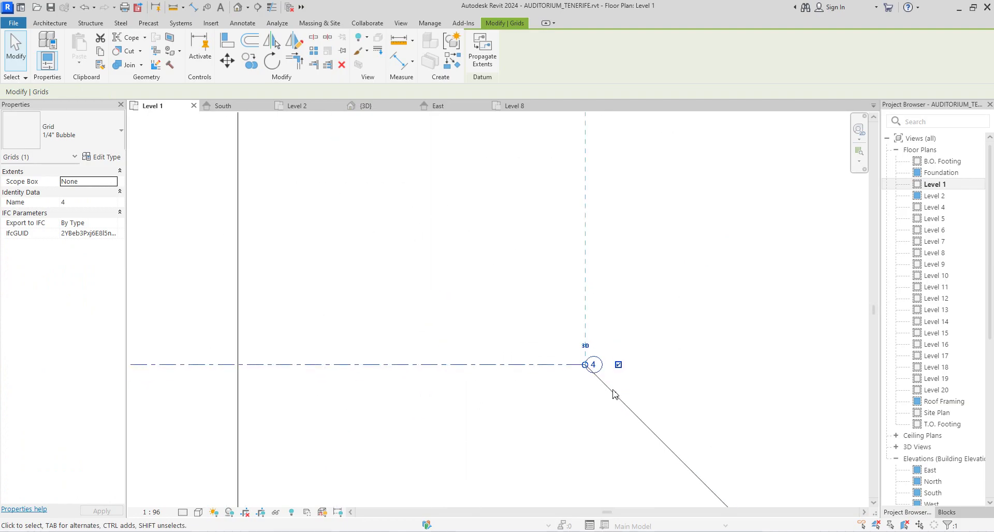
{"action": "scroll", "coordinate": [828, 375], "scroll_direction": "down", "scroll_amount": 2}
{"action": "scroll", "coordinate": [937, 336], "scroll_direction": "down", "scroll_amount": 6}
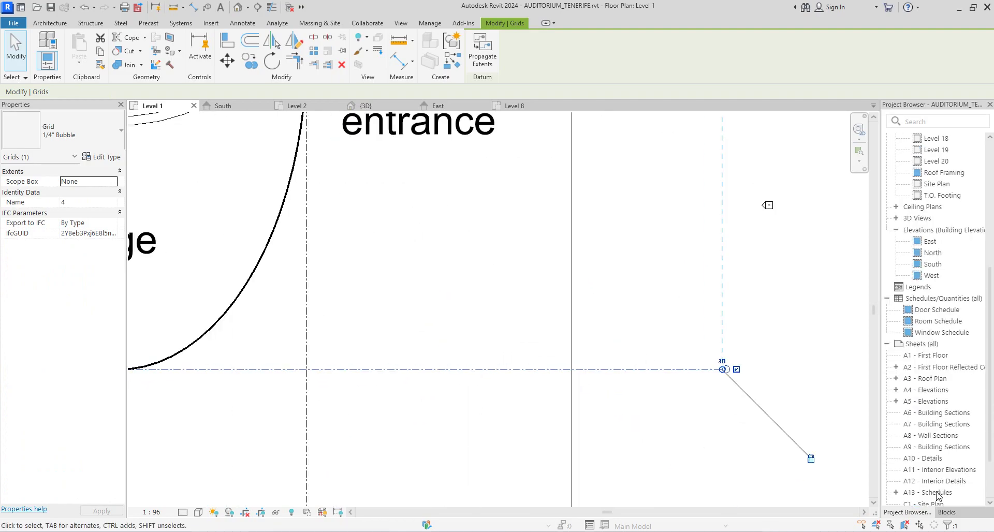
{"action": "left_click", "coordinate": [930, 275]}
{"action": "double_click", "coordinate": [930, 276]}
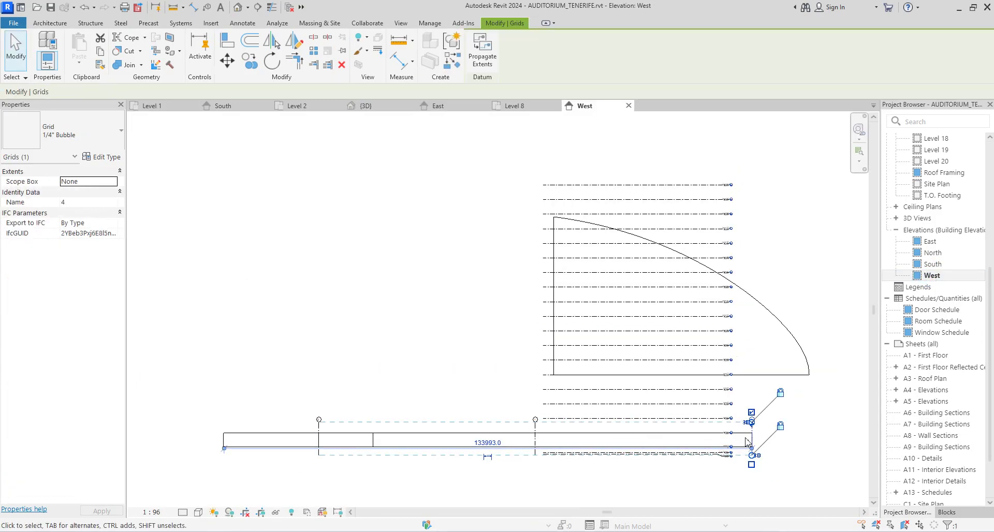
{"action": "scroll", "coordinate": [762, 427], "scroll_direction": "up", "scroll_amount": 2}
{"action": "scroll", "coordinate": [761, 427], "scroll_direction": "up", "scroll_amount": 1}
{"action": "scroll", "coordinate": [508, 422], "scroll_direction": "down", "scroll_amount": 2}
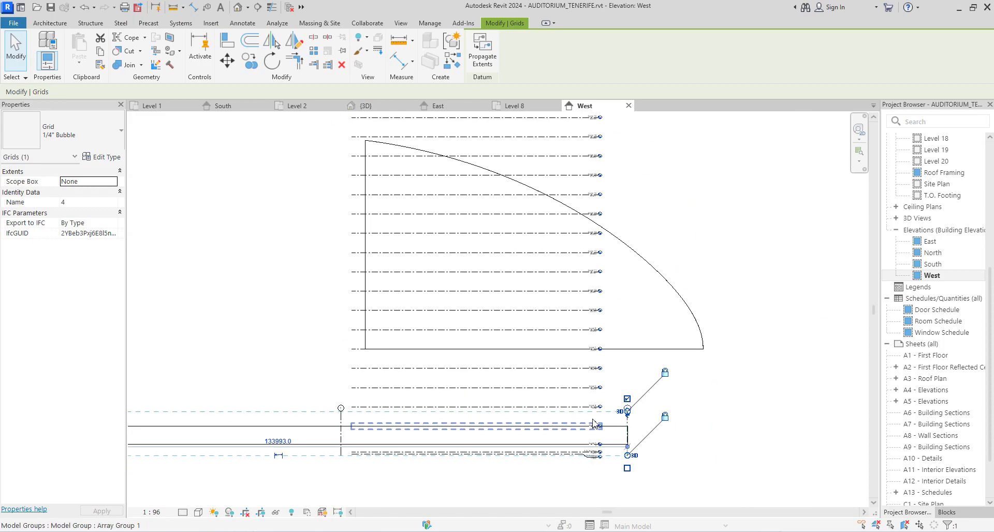
{"action": "left_click_drag", "start_coordinate": [630, 416], "coordinate": [628, 237]}
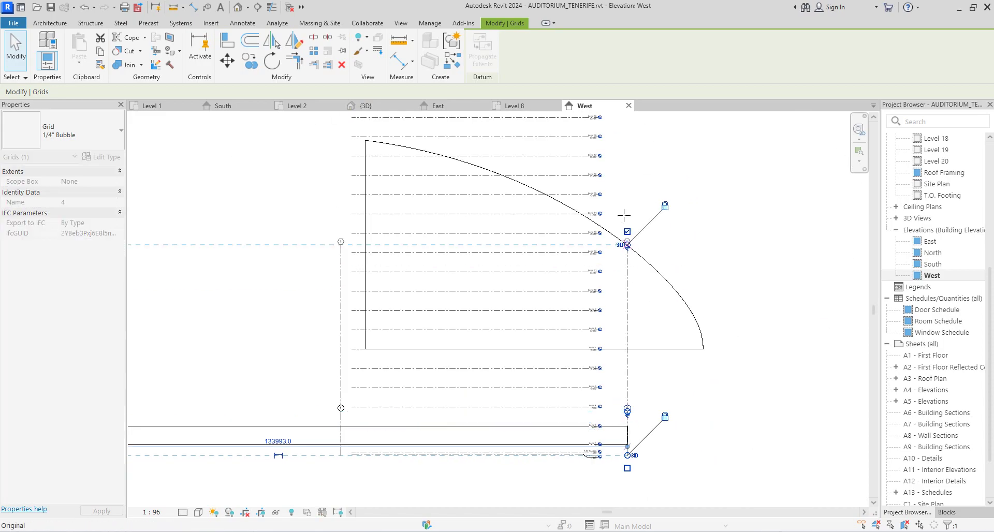
{"action": "mouse_move", "coordinate": [621, 123]}
{"action": "left_mouse_down"}
{"action": "mouse_move", "coordinate": [623, 103]}
{"action": "mouse_move", "coordinate": [636, 126]}
{"action": "left_mouse_up"}
{"action": "scroll", "coordinate": [573, 398], "scroll_direction": "down", "scroll_amount": 2}
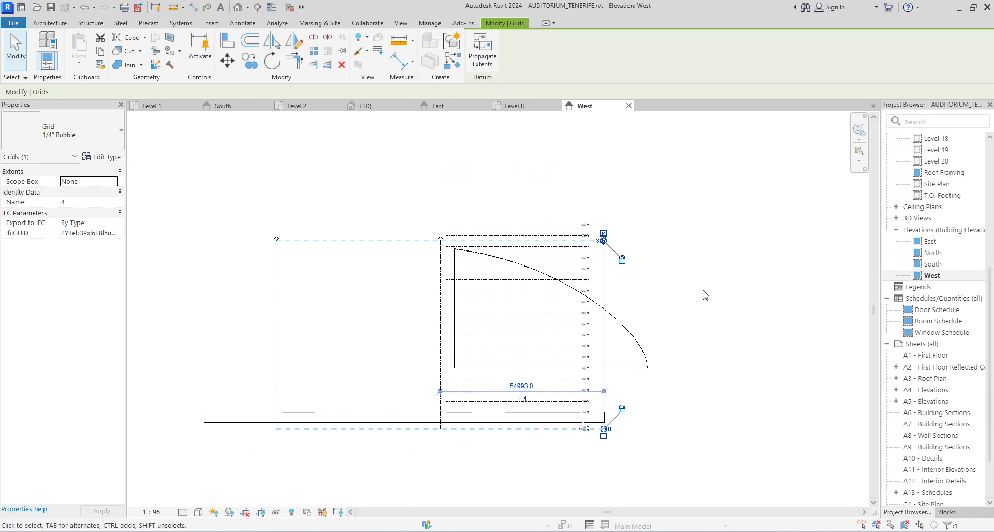
Check the Level 5, Level 6 and Level 7 floor plans for the extended grids and the shell's outline.
{"action": "scroll", "coordinate": [938, 321], "scroll_direction": "up", "scroll_amount": 7}
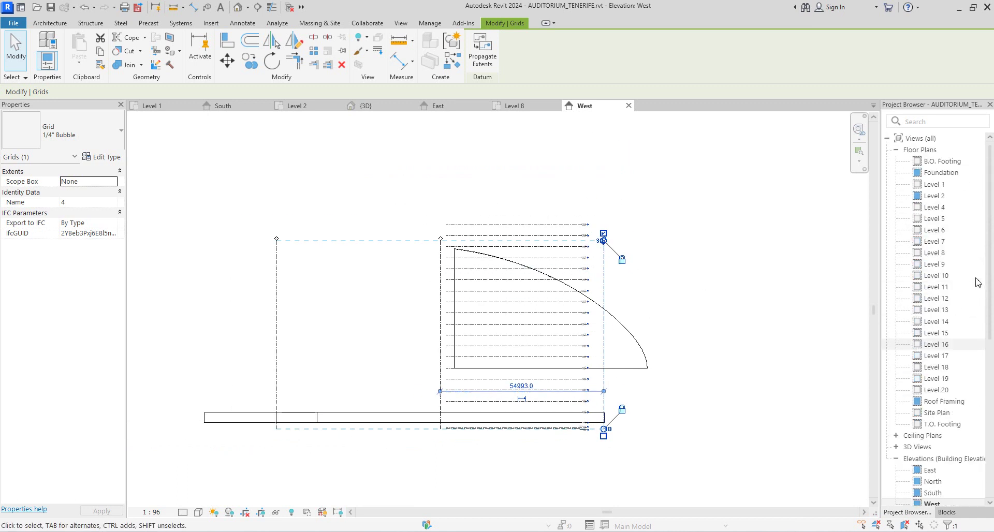
{"action": "left_click", "coordinate": [934, 218]}
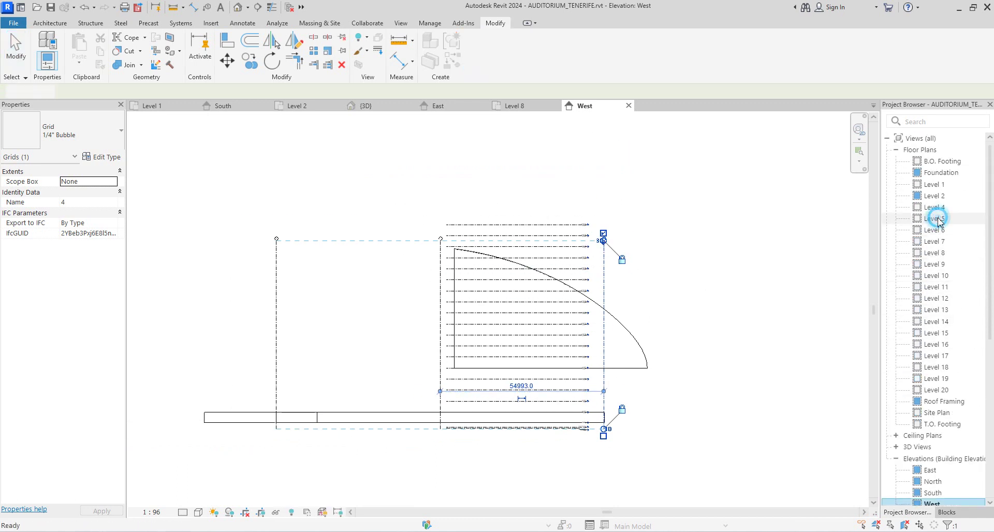
{"action": "left_click", "coordinate": [492, 429]}
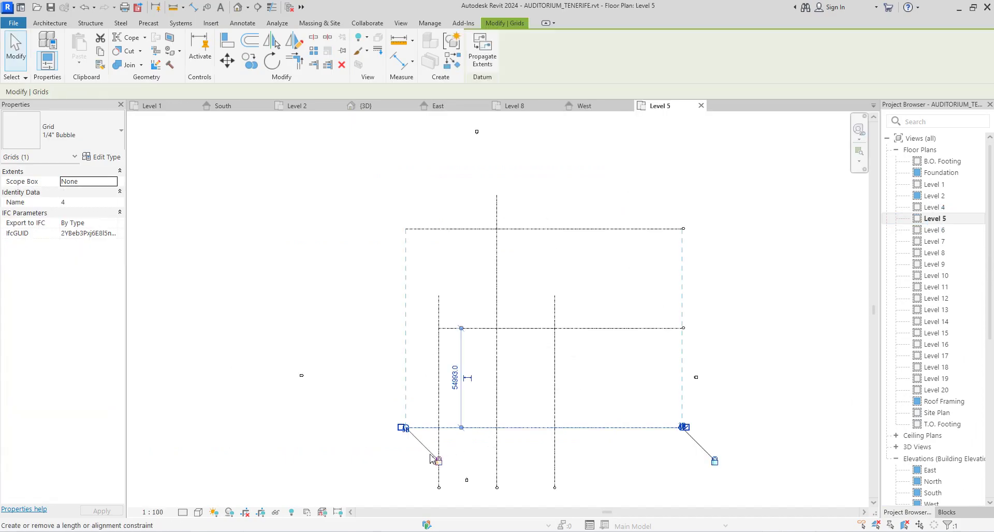
{"action": "left_click", "coordinate": [583, 394]}
{"action": "scroll", "coordinate": [479, 347], "scroll_direction": "down", "scroll_amount": 1}
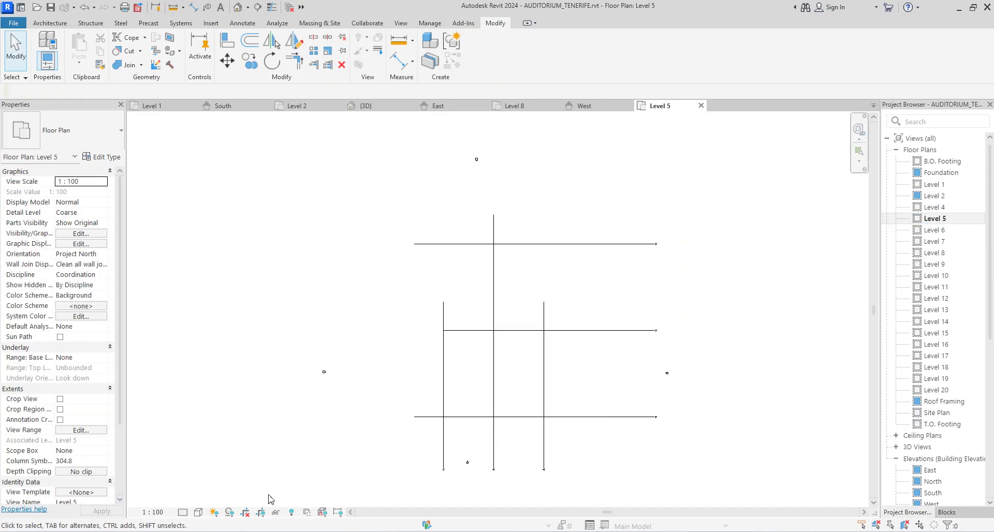
{"action": "left_click", "coordinate": [198, 512]}
{"action": "left_click", "coordinate": [648, 395]}
{"action": "double_click", "coordinate": [935, 230]}
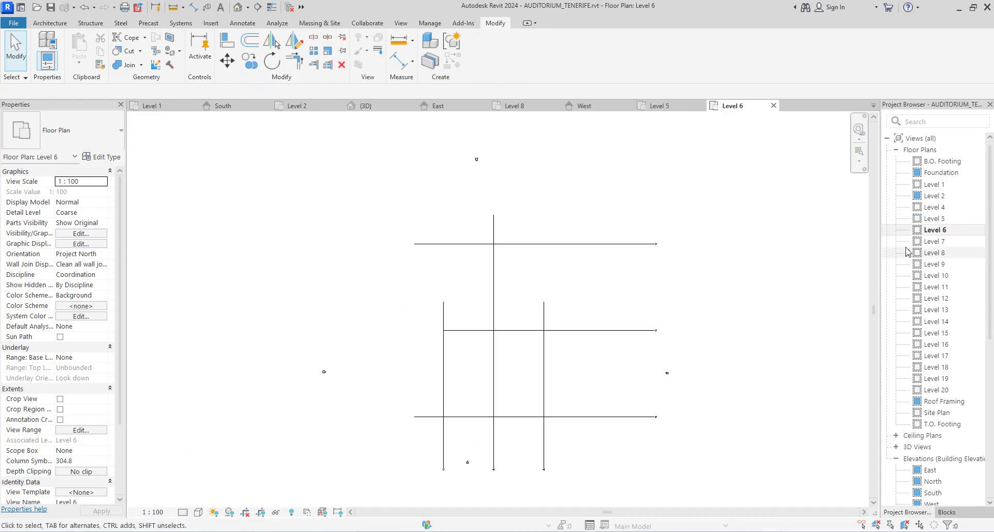
{"action": "left_click", "coordinate": [938, 241]}
{"action": "double_click", "coordinate": [922, 243]}
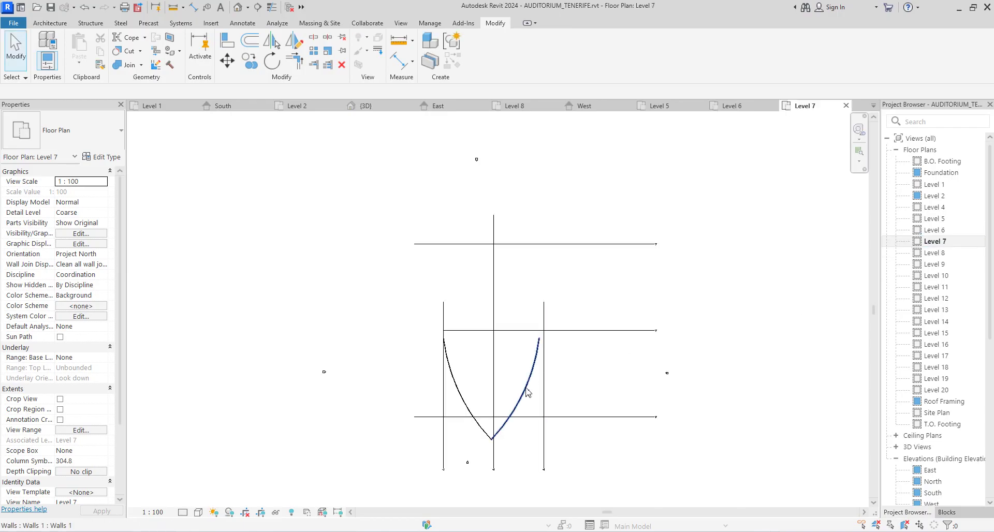
Move both shell halves horizontally by 1502.8 in the Level 7 plan so their pointed tip lands on middle grid 3.
{"action": "scroll", "coordinate": [512, 434], "scroll_direction": "up", "scroll_amount": 2}
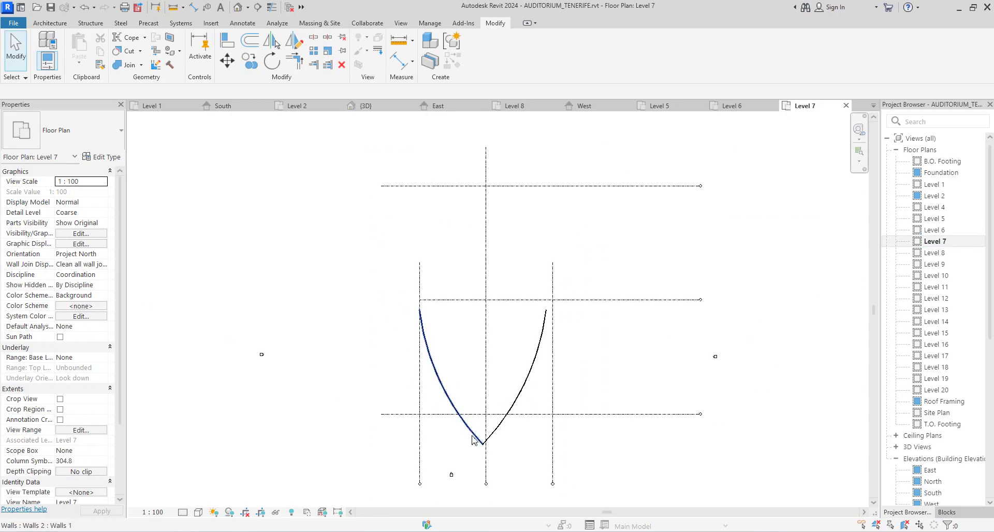
{"action": "scroll", "coordinate": [472, 439], "scroll_direction": "up", "scroll_amount": 2}
{"action": "left_click", "coordinate": [472, 426]}
{"action": "left_click", "coordinate": [511, 425]}
{"action": "left_click", "coordinate": [472, 432], "text": "ctrl"}
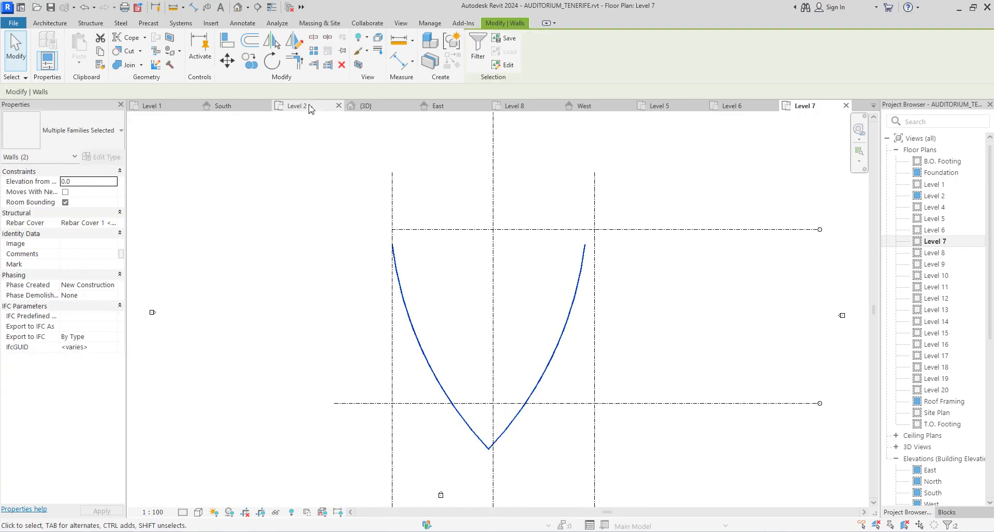
{"action": "left_click", "coordinate": [226, 62]}
{"action": "scroll", "coordinate": [489, 446], "scroll_direction": "up", "scroll_amount": 4}
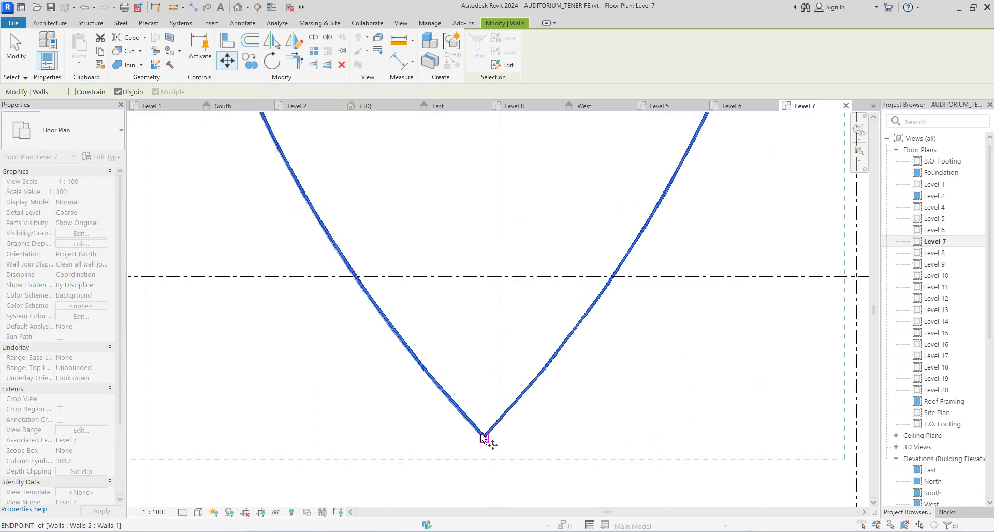
{"action": "left_click", "coordinate": [485, 435]}
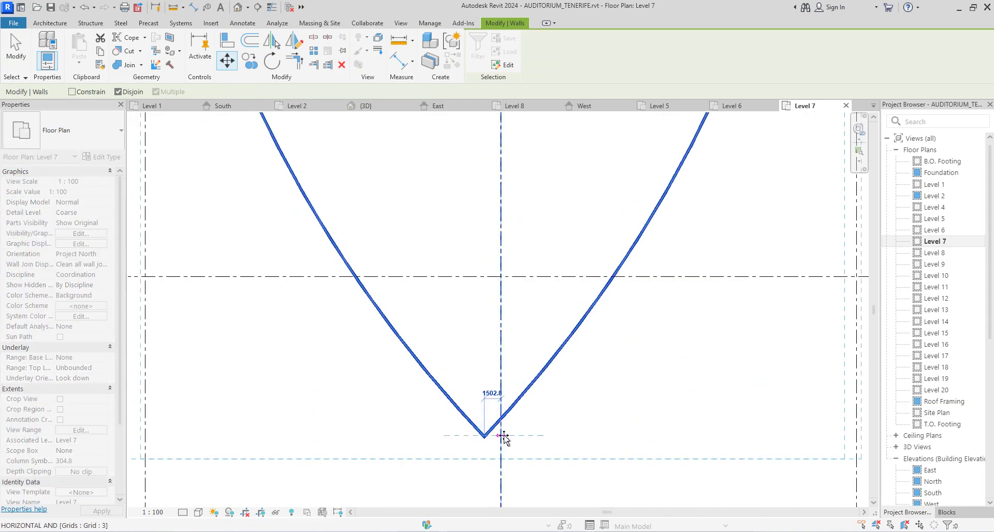
{"action": "left_click", "coordinate": [500, 435]}
{"action": "scroll", "coordinate": [500, 440], "scroll_direction": "down", "scroll_amount": 5}
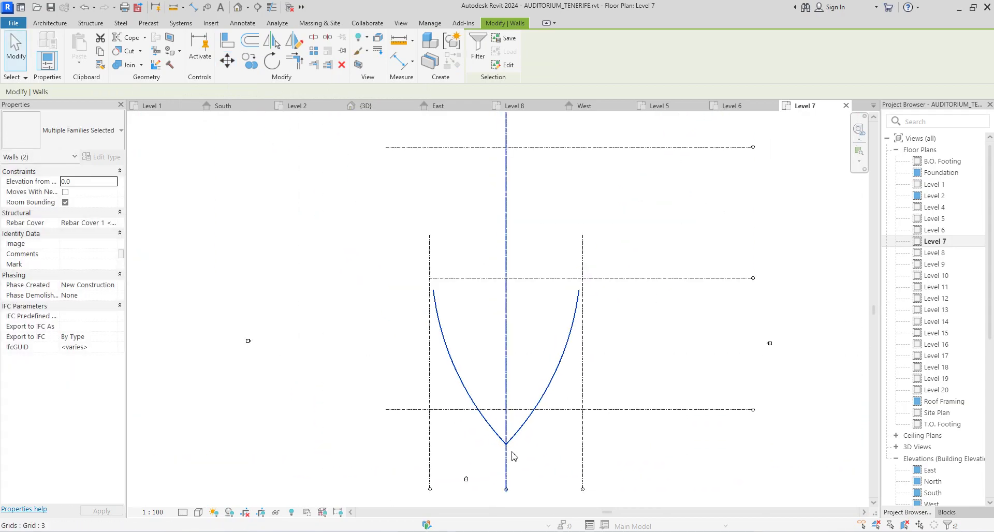
{"action": "scroll", "coordinate": [543, 401], "scroll_direction": "up", "scroll_amount": 2}
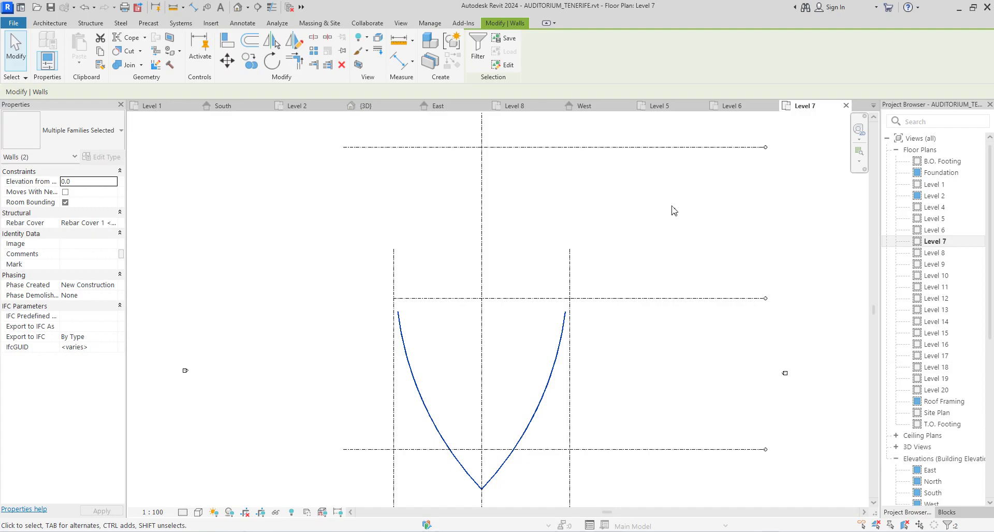
{"action": "left_click", "coordinate": [649, 223]}
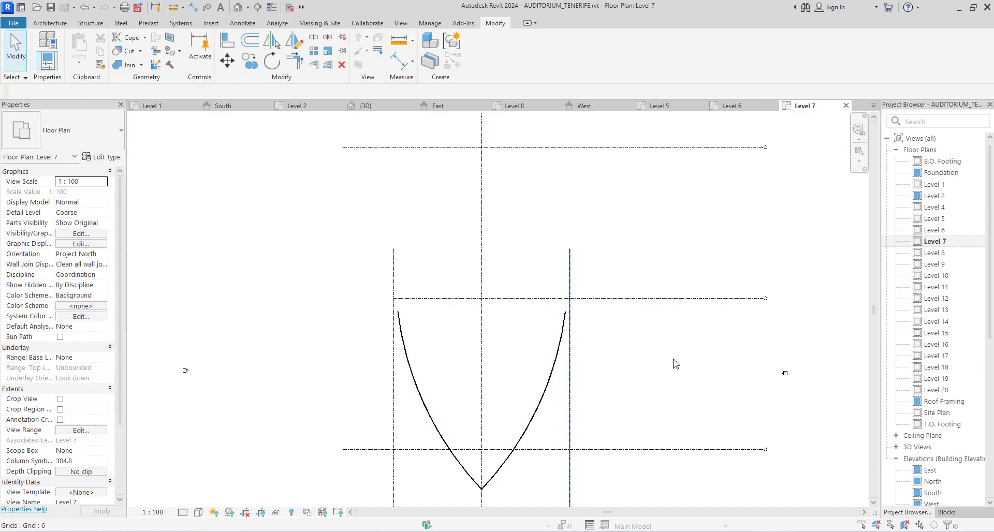
Check the Level 1 floor plan for how grid 4 and the middle grid meet at the elliptical wall's front tip.
{"action": "left_click", "coordinate": [239, 11]}
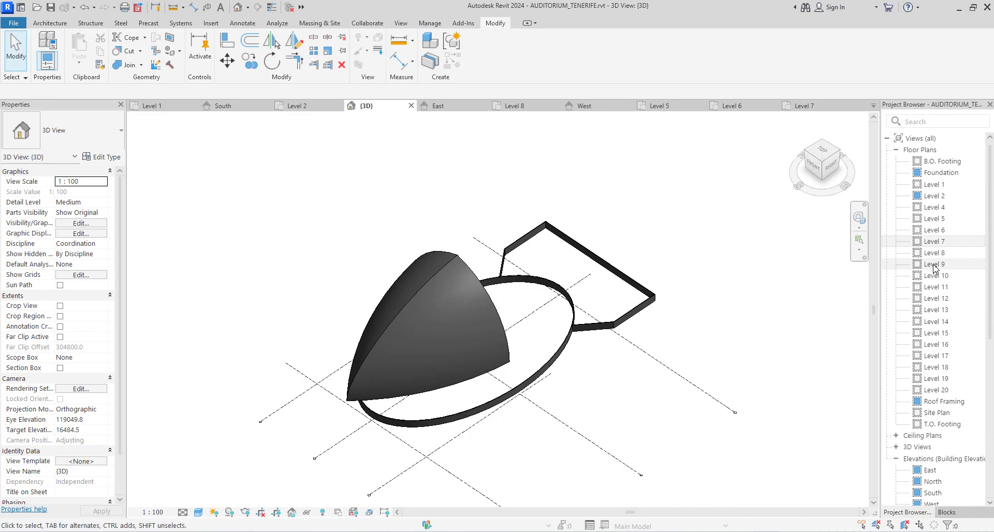
{"action": "double_click", "coordinate": [932, 185]}
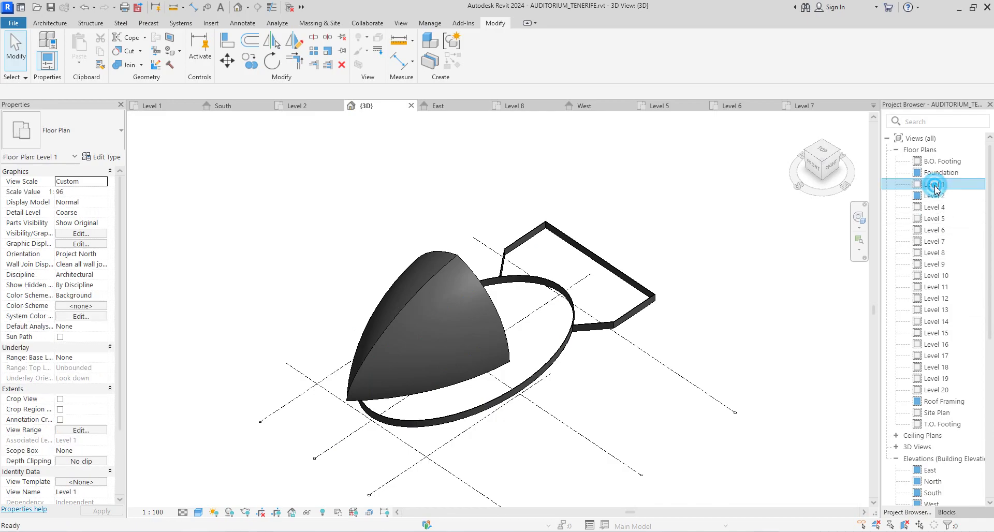
{"action": "scroll", "coordinate": [567, 325], "scroll_direction": "down", "scroll_amount": 6}
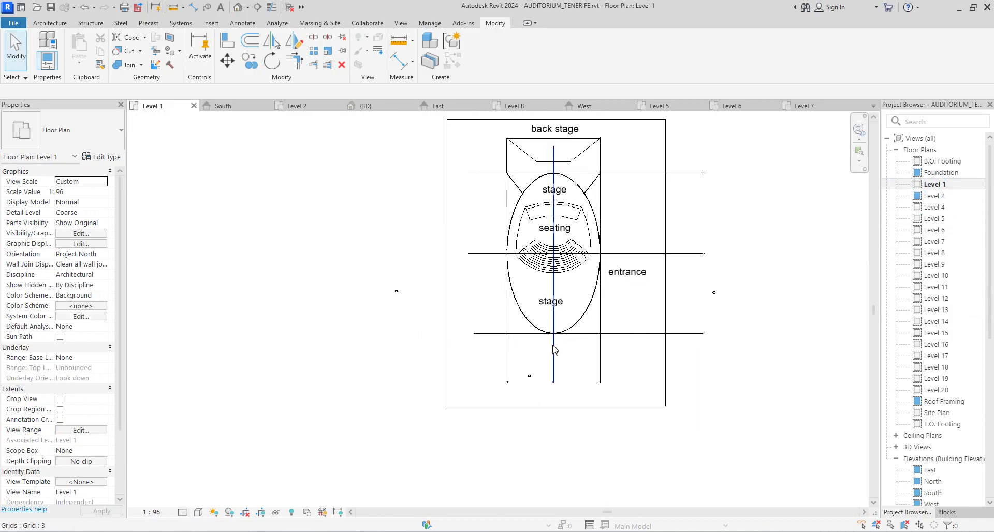
{"action": "scroll", "coordinate": [554, 350], "scroll_direction": "up", "scroll_amount": 2}
{"action": "scroll", "coordinate": [626, 327], "scroll_direction": "up", "scroll_amount": 3}
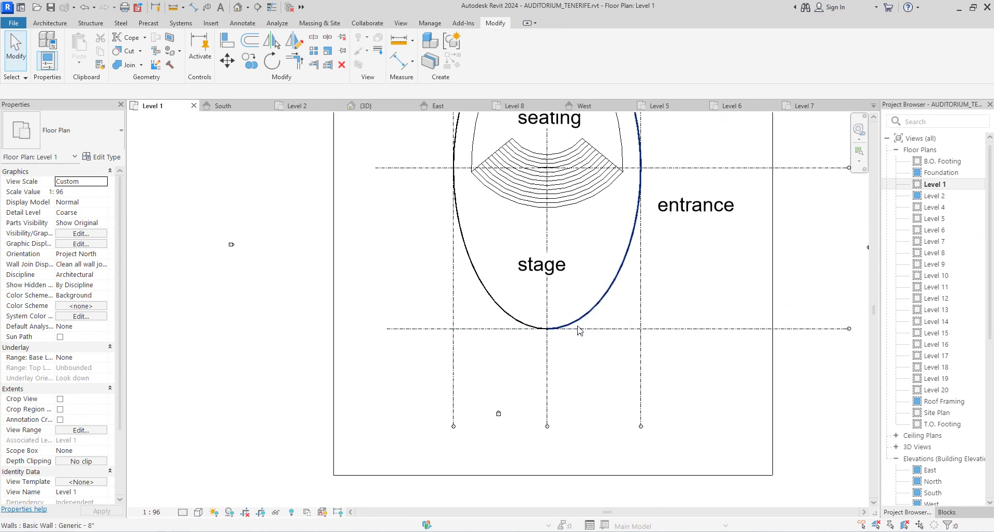
{"action": "scroll", "coordinate": [640, 331], "scroll_direction": "down", "scroll_amount": 3}
{"action": "scroll", "coordinate": [835, 339], "scroll_direction": "up", "scroll_amount": 2}
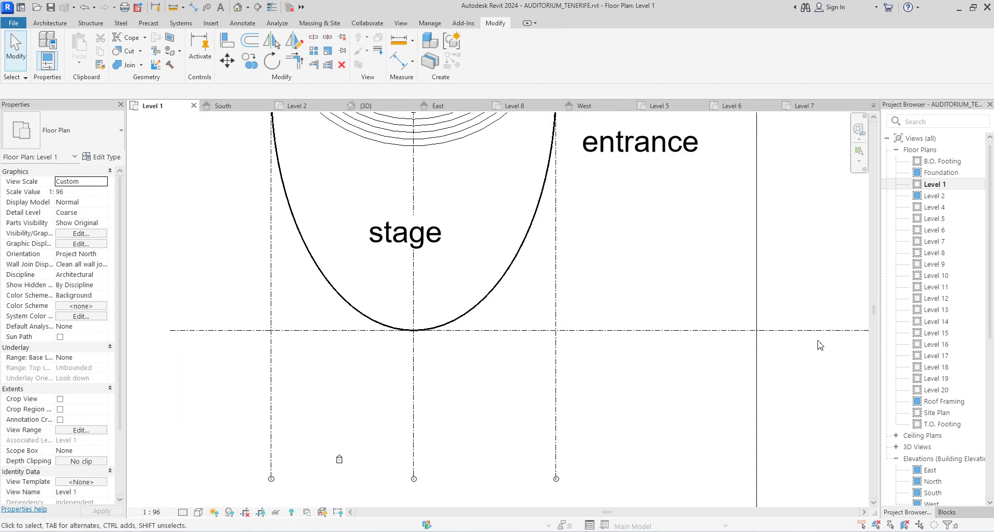
{"action": "left_click", "coordinate": [818, 330]}
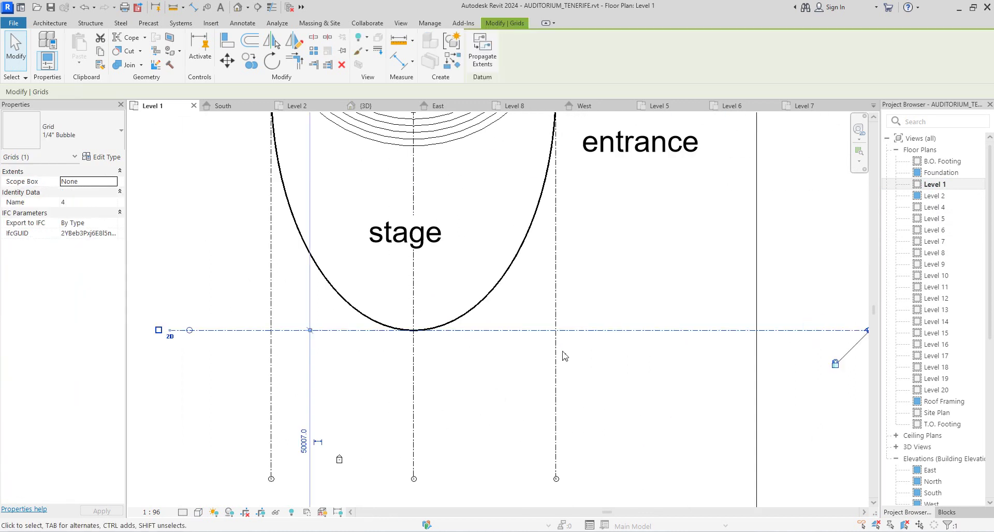
{"action": "left_click", "coordinate": [351, 414]}
{"action": "scroll", "coordinate": [621, 365], "scroll_direction": "down", "scroll_amount": 2}
{"action": "scroll", "coordinate": [640, 259], "scroll_direction": "up", "scroll_amount": 3}
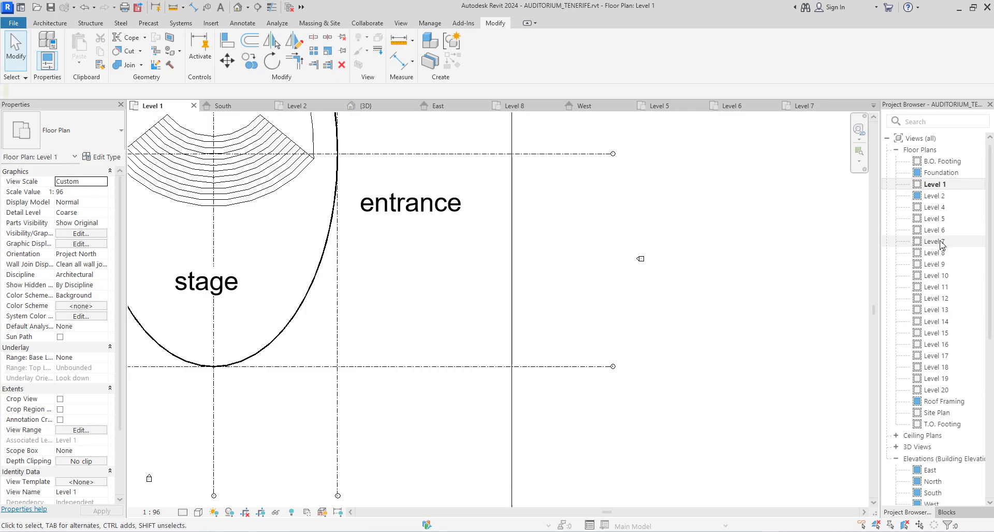
Move both shell halves along the middle grid in the Level 7 plan so their pointed tip lands on the intersection with grid 4.
{"action": "double_click", "coordinate": [934, 242]}
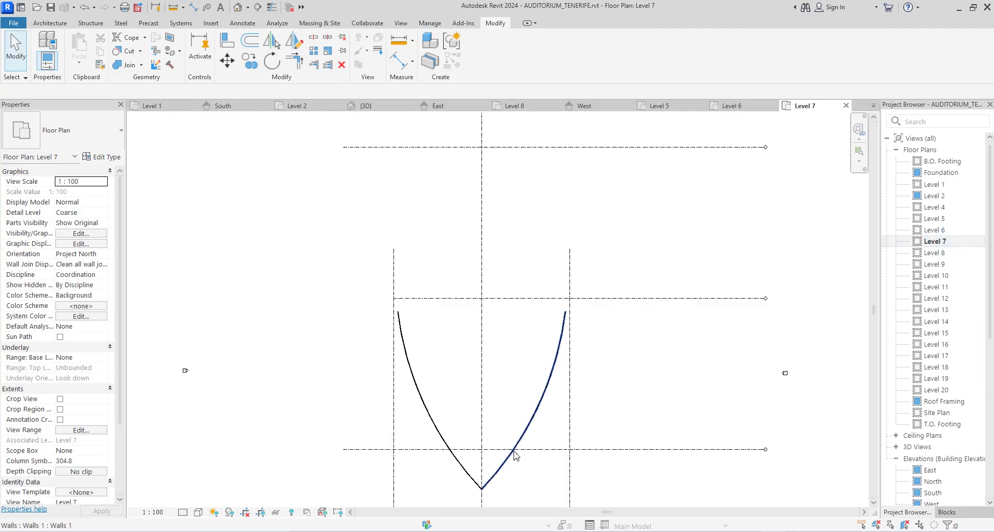
{"action": "scroll", "coordinate": [777, 435], "scroll_direction": "up", "scroll_amount": 5}
{"action": "scroll", "coordinate": [779, 431], "scroll_direction": "down", "scroll_amount": 6}
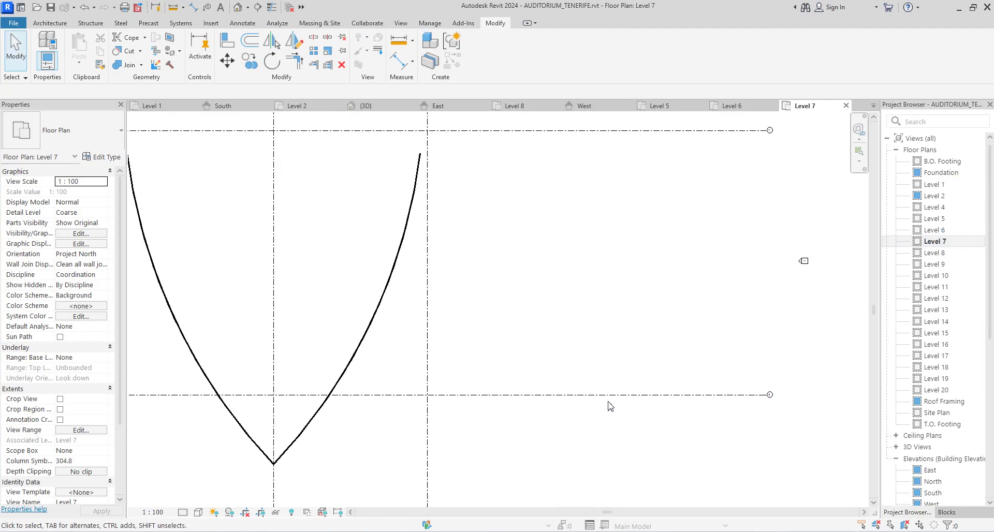
{"action": "left_click", "coordinate": [359, 418]}
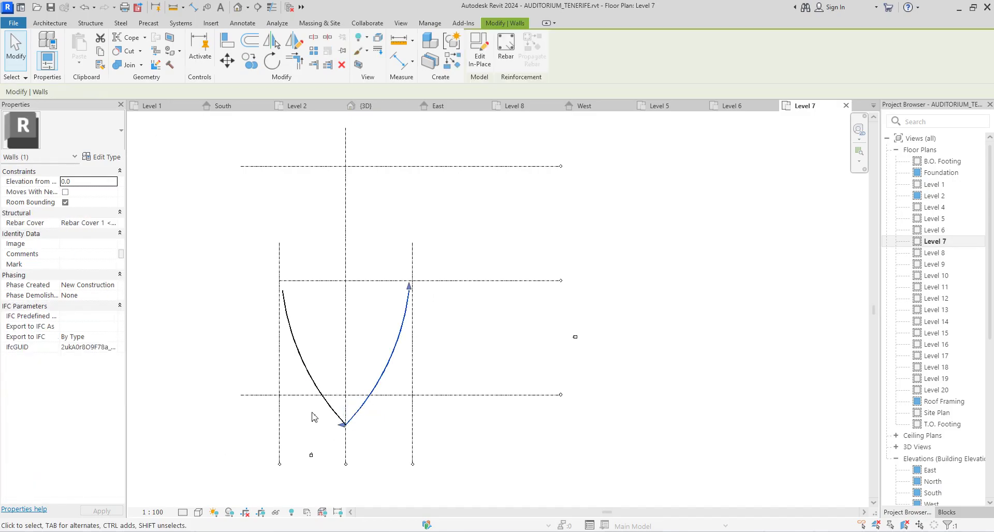
{"action": "left_click", "coordinate": [321, 370], "text": "ctrl"}
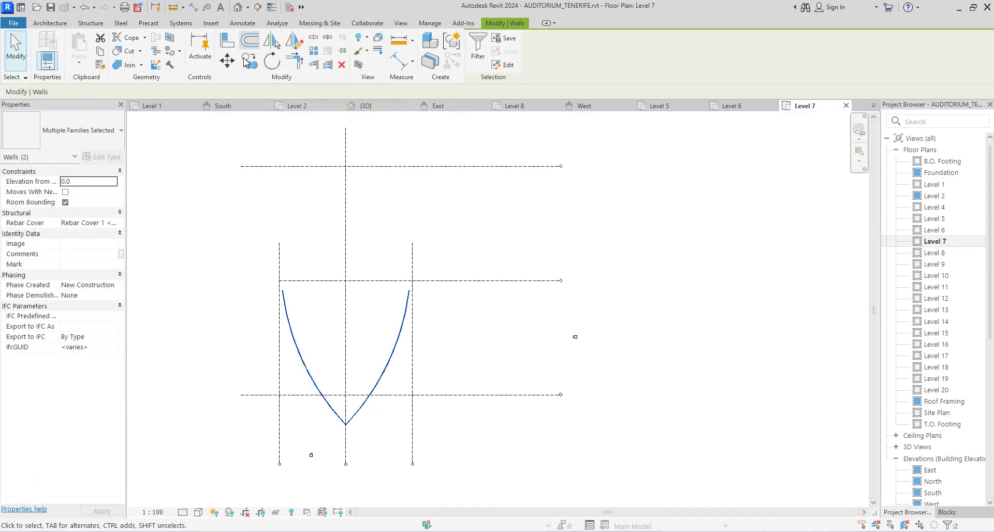
{"action": "left_click", "coordinate": [227, 61]}
{"action": "scroll", "coordinate": [346, 423], "scroll_direction": "up", "scroll_amount": 5}
{"action": "left_click", "coordinate": [345, 424]}
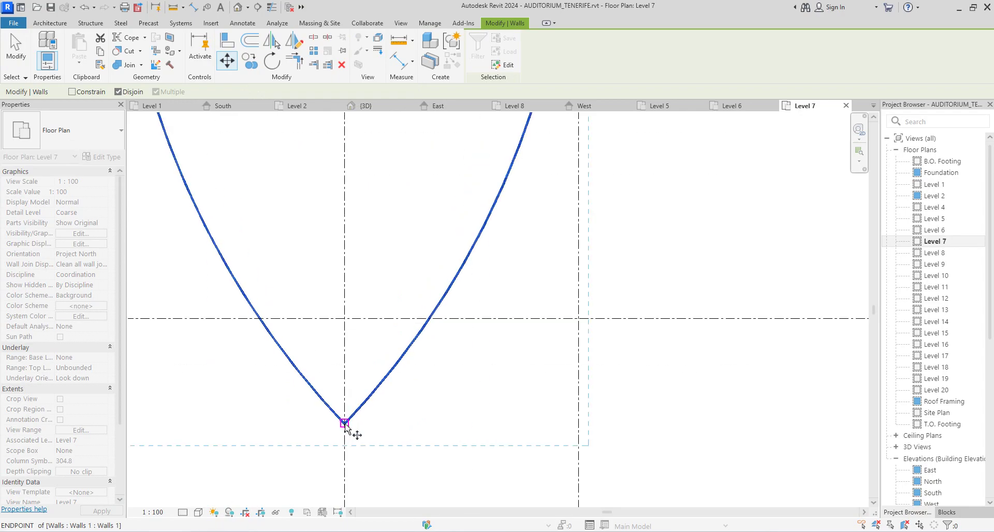
{"action": "left_click", "coordinate": [344, 316]}
{"action": "scroll", "coordinate": [357, 373], "scroll_direction": "down", "scroll_amount": 5}
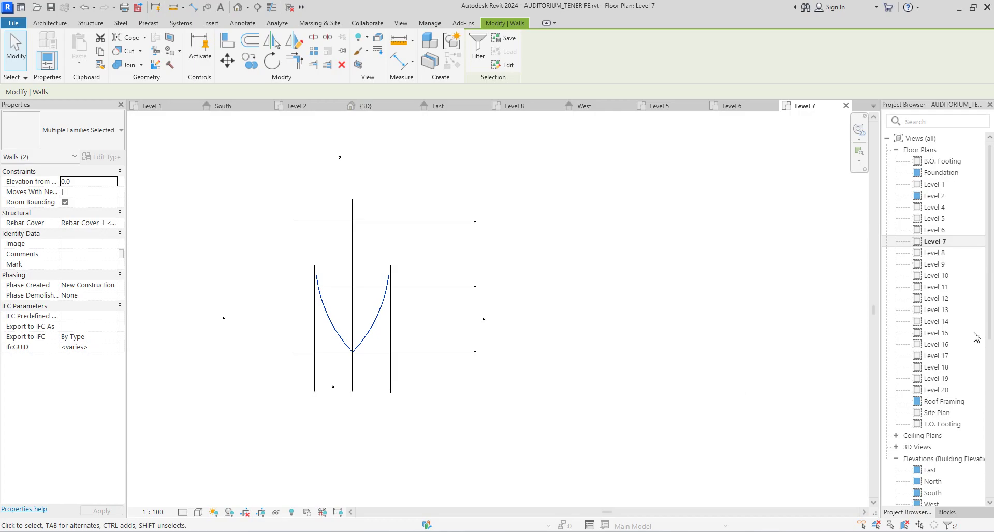
Stretch the near shell half's open end further toward the backstage, working in the 3D view's right side orientation.
{"action": "left_click", "coordinate": [238, 7]}
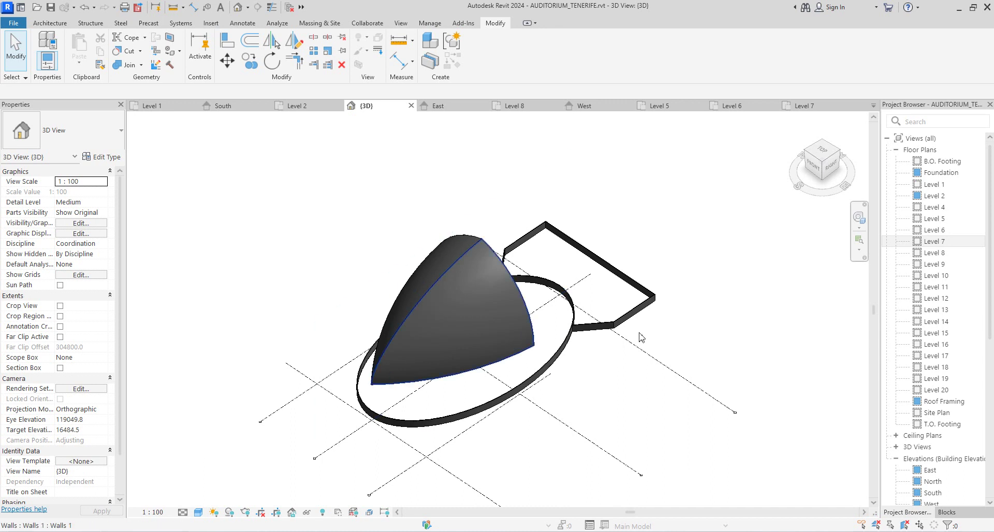
{"action": "left_click", "coordinate": [809, 159]}
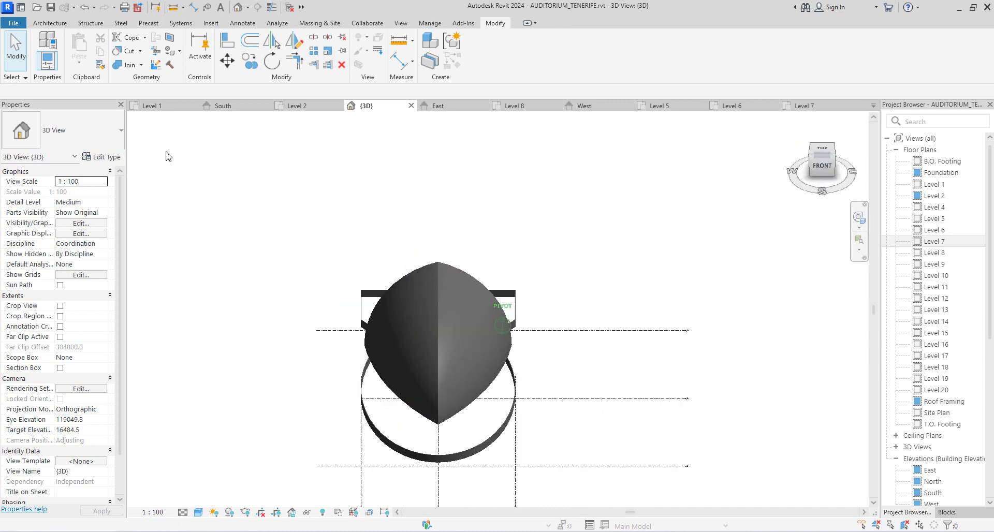
{"action": "left_click_drag", "start_coordinate": [840, 217], "coordinate": [790, 160]}
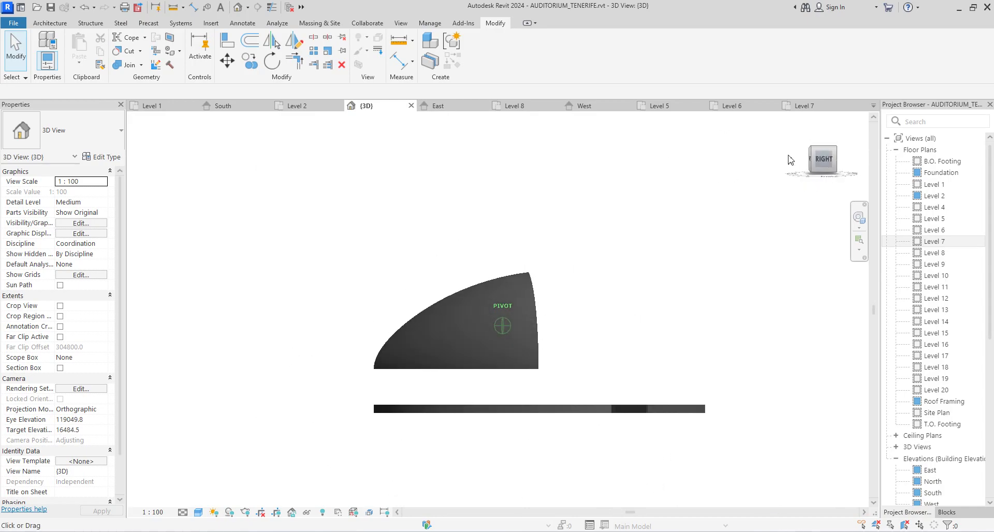
{"action": "left_click", "coordinate": [537, 313]}
{"action": "scroll", "coordinate": [543, 325], "scroll_direction": "up", "scroll_amount": 2}
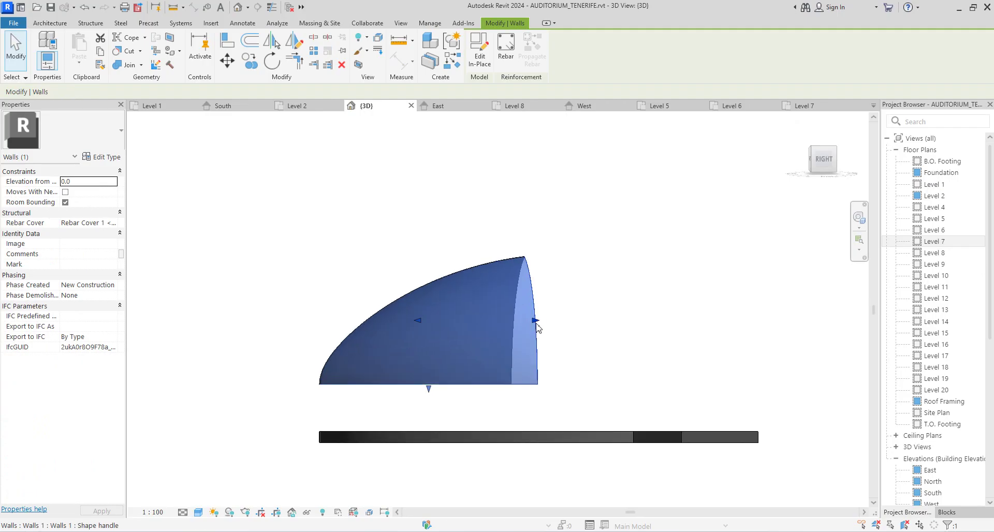
{"action": "left_click_drag", "start_coordinate": [540, 321], "coordinate": [542, 322]}
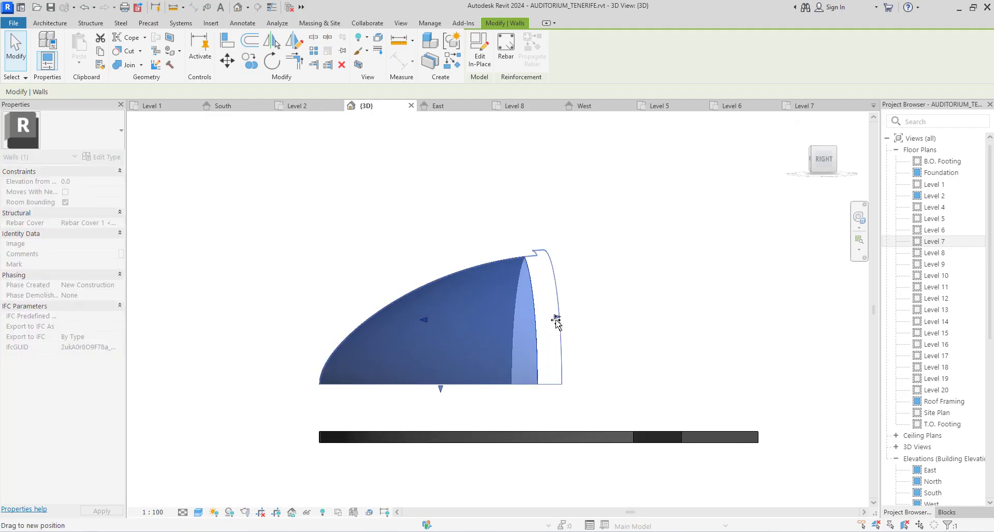
{"action": "left_click_drag", "start_coordinate": [571, 321], "coordinate": [575, 322]}
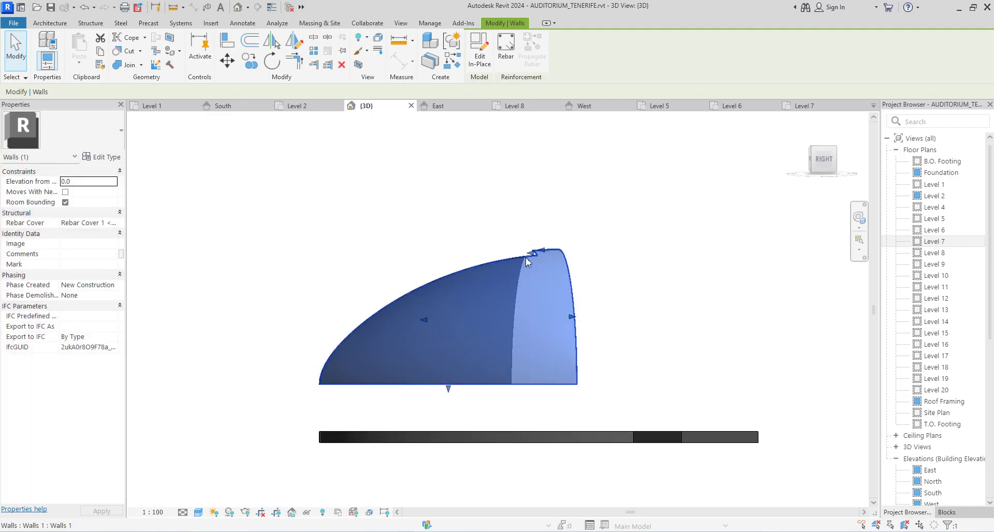
Stretch the opposite shell half's open end toward the backstage to match the already extended half.
{"action": "left_click", "coordinate": [813, 154]}
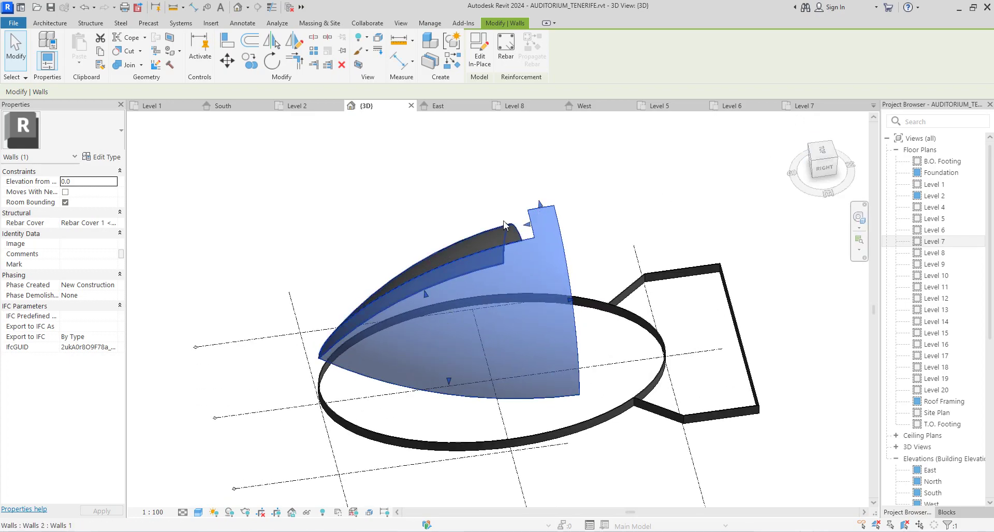
{"action": "left_click", "coordinate": [508, 224]}
{"action": "left_click_drag", "start_coordinate": [517, 254], "coordinate": [524, 252]}
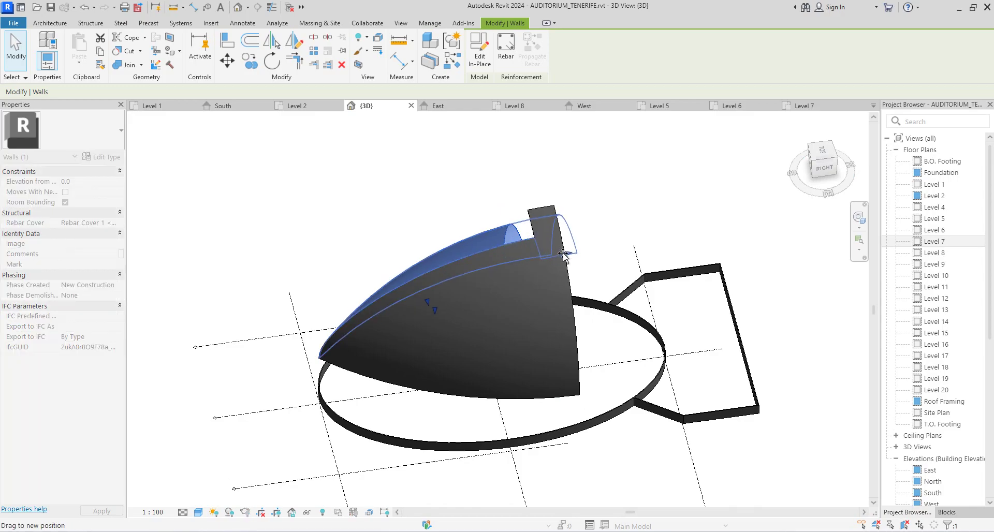
{"action": "left_click_drag", "start_coordinate": [563, 254], "coordinate": [564, 254]}
{"action": "left_click", "coordinate": [611, 217]}
{"action": "scroll", "coordinate": [537, 264], "scroll_direction": "down", "scroll_amount": 5}
{"action": "scroll", "coordinate": [539, 262], "scroll_direction": "up", "scroll_amount": 4}
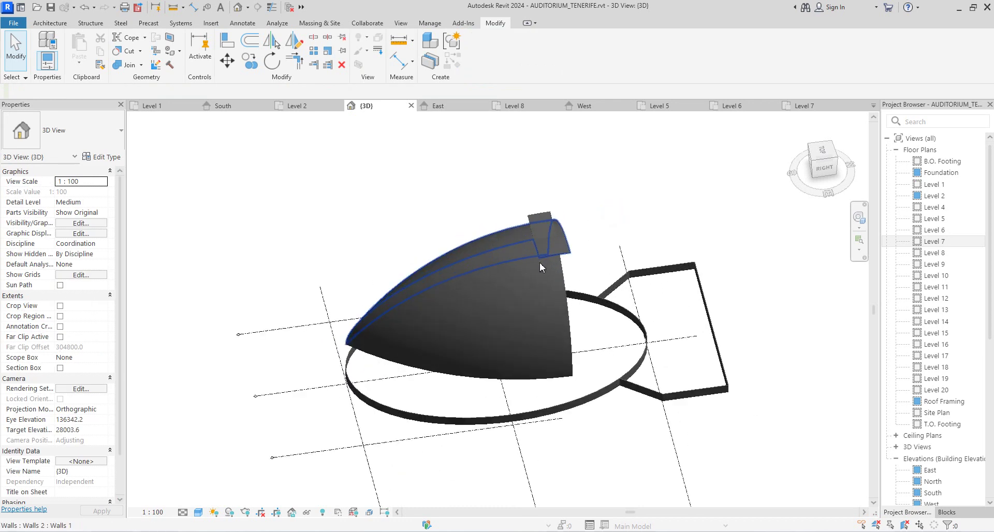
Delete the opposite shell half and open the remaining half for in-place editing in the top view.
{"action": "left_click", "coordinate": [567, 234]}
{"action": "key", "text": "Delete"}
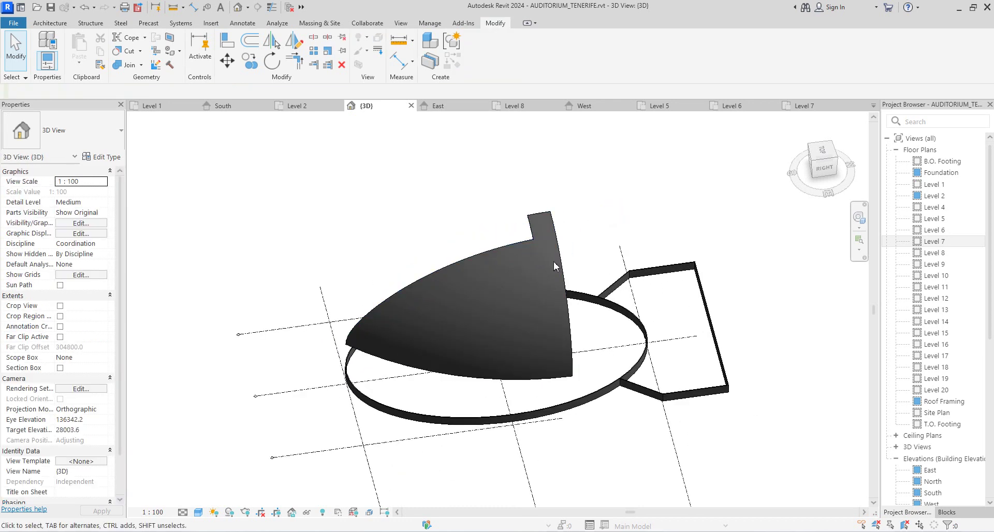
{"action": "left_click", "coordinate": [558, 250]}
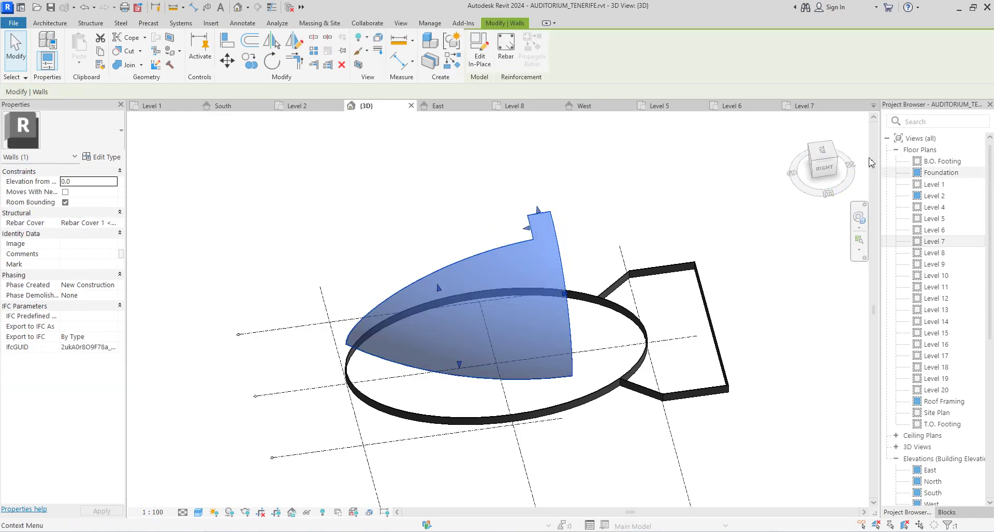
{"action": "left_click", "coordinate": [824, 151]}
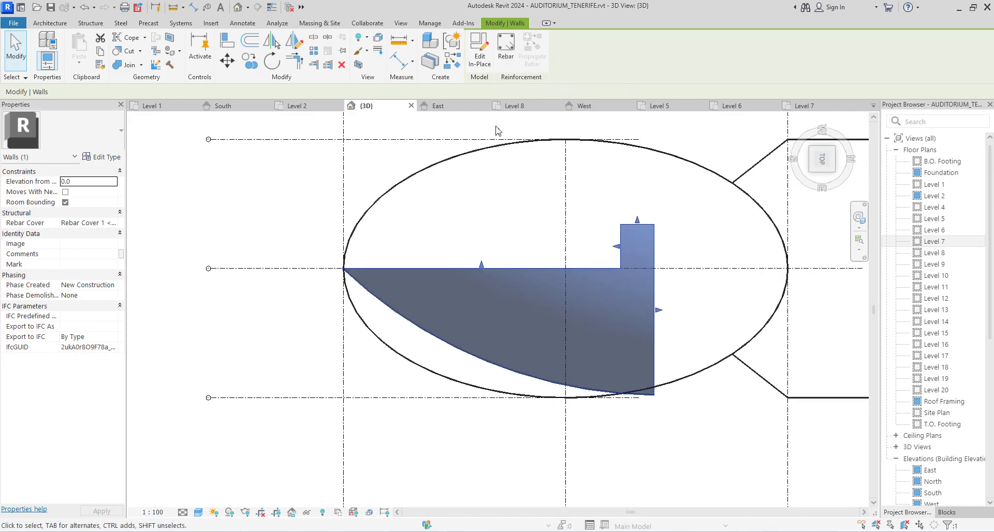
{"action": "left_click", "coordinate": [479, 49]}
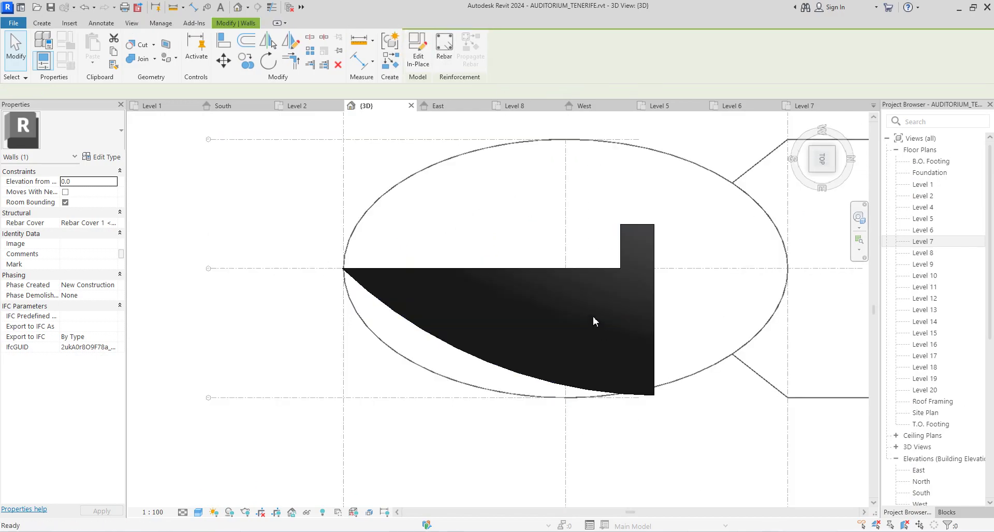
Lengthen the void extrusion along the middle grid past the shell's open end to cut off the protruding tab.
{"action": "left_click", "coordinate": [616, 230]}
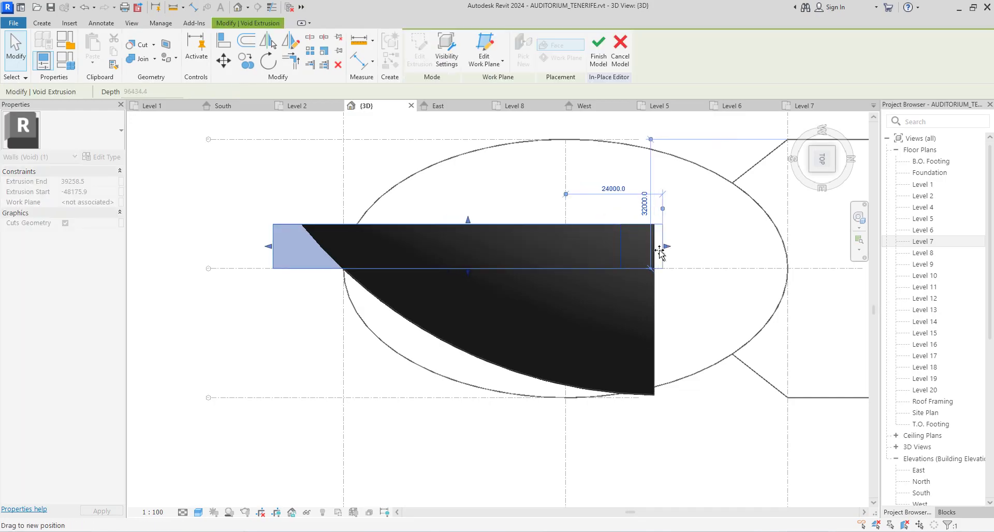
{"action": "key", "text": "Escape"}
{"action": "scroll", "coordinate": [642, 300], "scroll_direction": "down", "scroll_amount": 2}
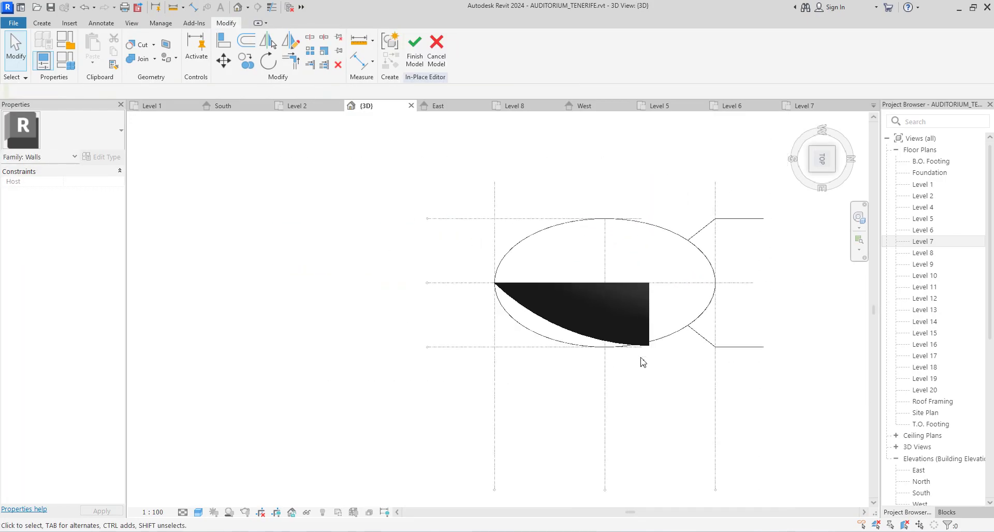
Shorten the shell half's revolve by pulling its open end back to about where its outer edge meets the elliptical wall.
{"action": "scroll", "coordinate": [654, 368], "scroll_direction": "up", "scroll_amount": 2}
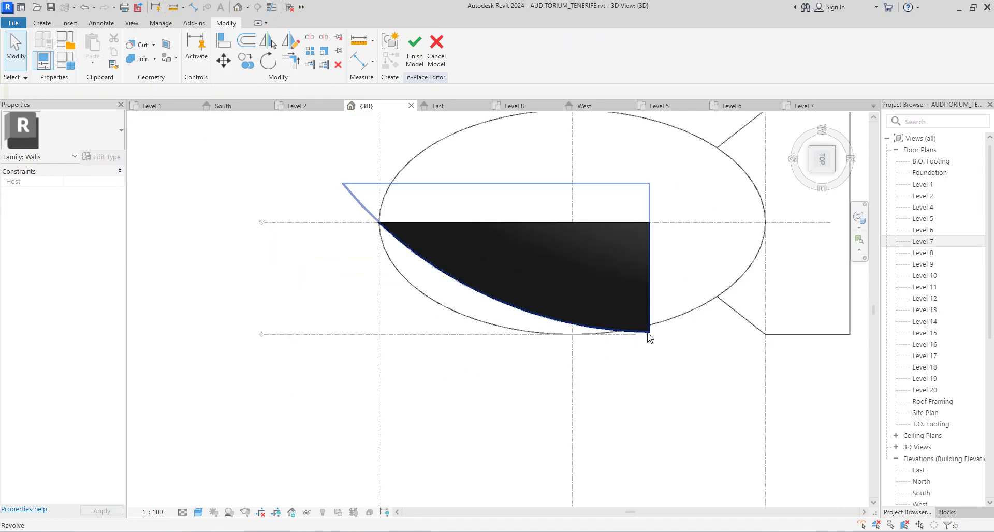
{"action": "scroll", "coordinate": [652, 336], "scroll_direction": "up", "scroll_amount": 2}
{"action": "scroll", "coordinate": [652, 300], "scroll_direction": "down", "scroll_amount": 2}
{"action": "scroll", "coordinate": [652, 298], "scroll_direction": "up", "scroll_amount": 1}
{"action": "left_click", "coordinate": [649, 282]}
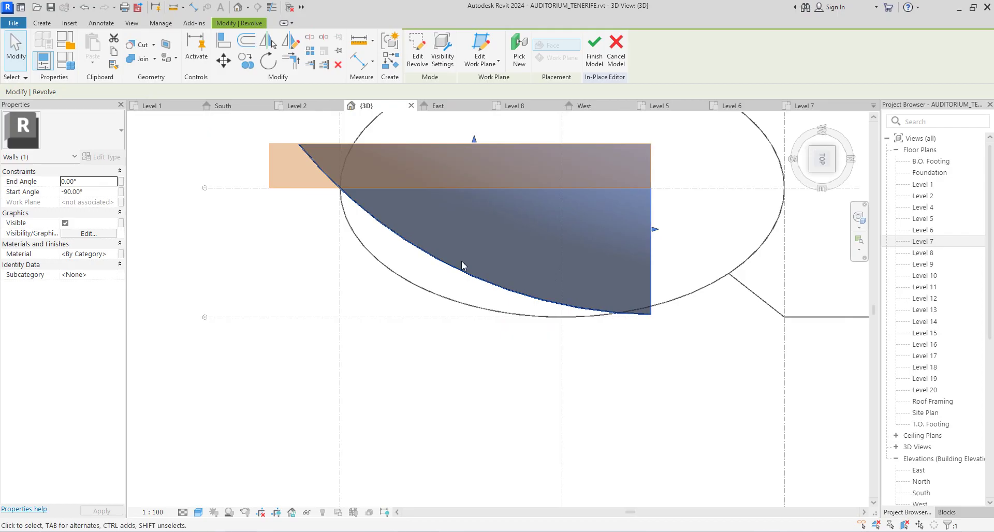
{"action": "left_click", "coordinate": [330, 337]}
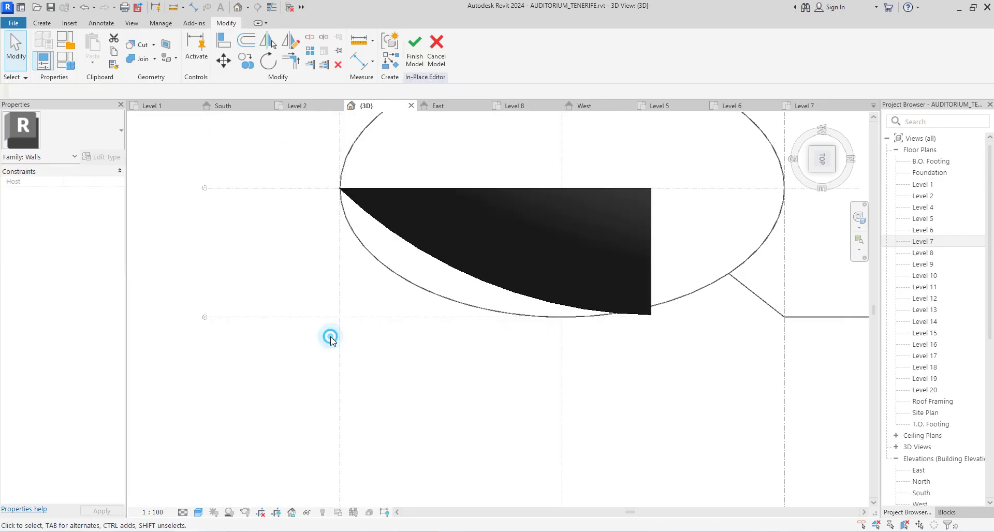
{"action": "left_click", "coordinate": [420, 253]}
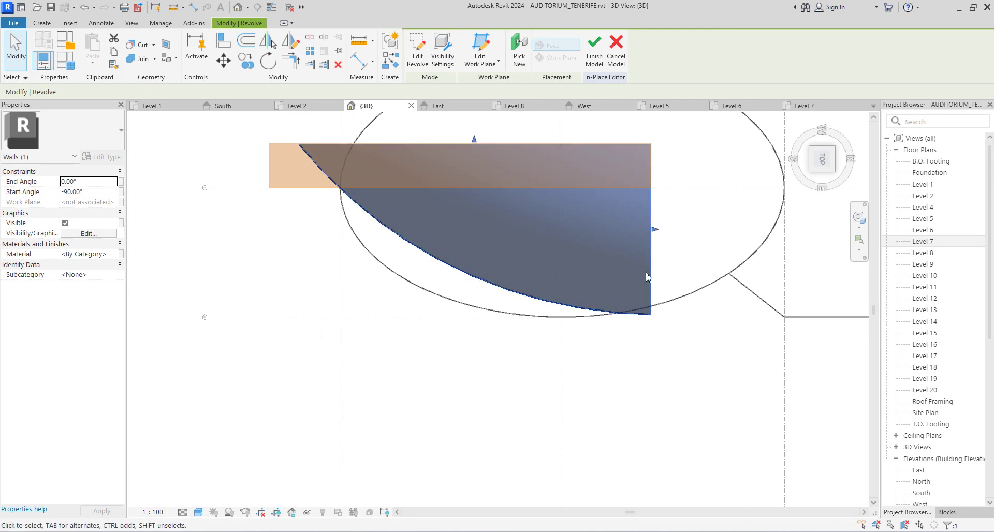
{"action": "left_click_drag", "start_coordinate": [655, 229], "coordinate": [640, 234]}
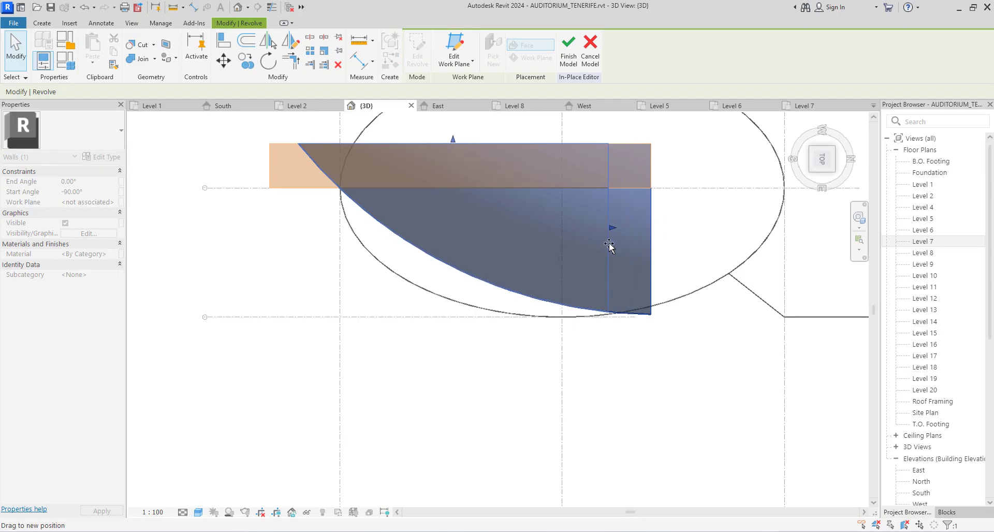
{"action": "left_click", "coordinate": [662, 336]}
{"action": "scroll", "coordinate": [659, 338], "scroll_direction": "down", "scroll_amount": 3}
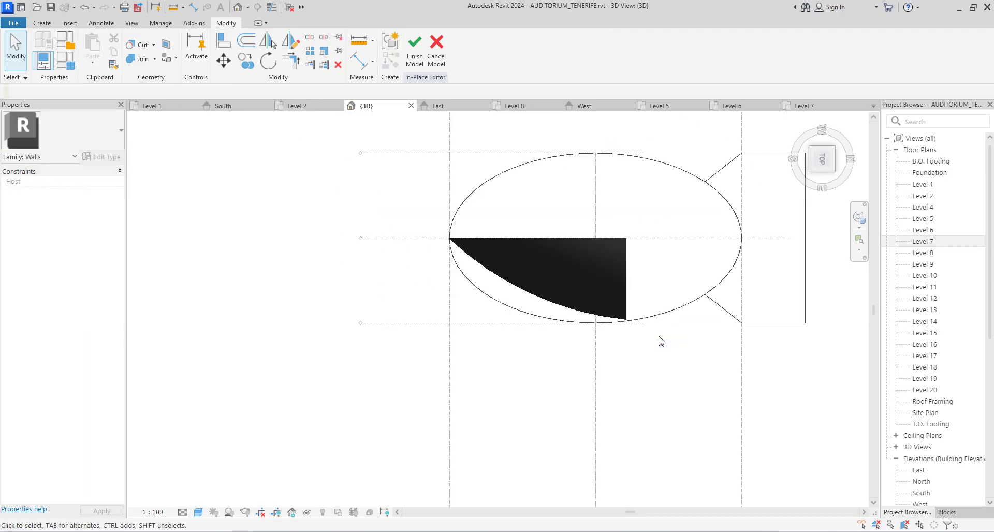
{"action": "left_click", "coordinate": [638, 284]}
{"action": "left_click", "coordinate": [679, 271]}
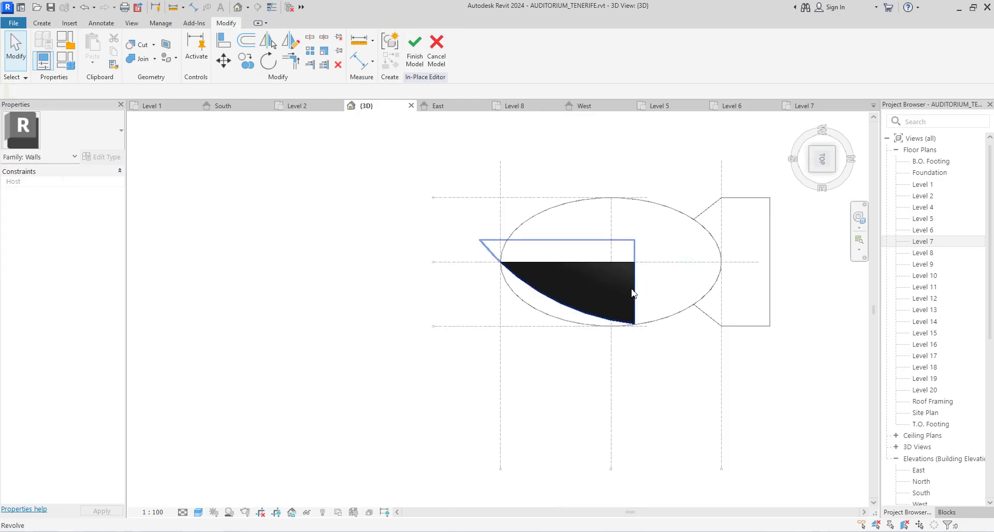
Check the trimmed shell half from an angled 3D viewpoint and finish the in-place model edit.
{"action": "left_click", "coordinate": [657, 284]}
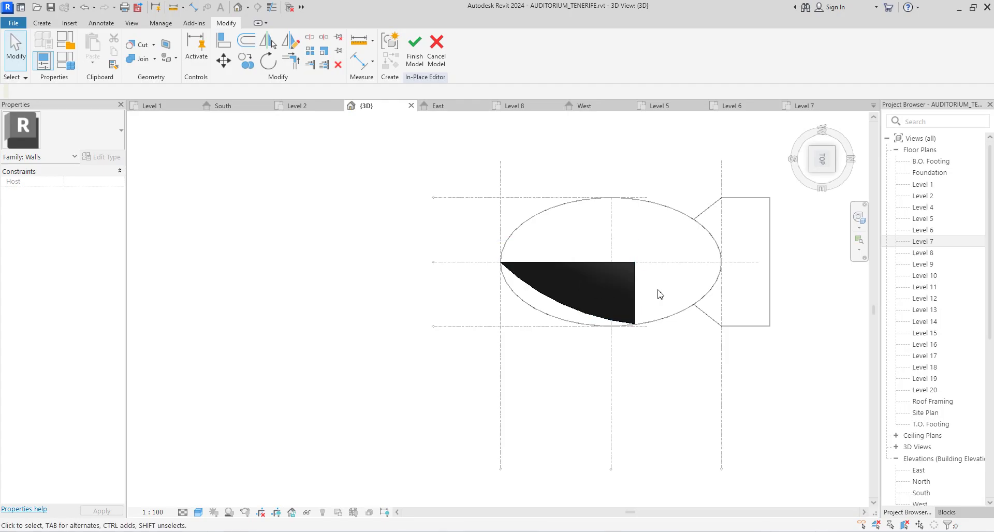
{"action": "left_click_drag", "start_coordinate": [811, 172], "coordinate": [224, 206]}
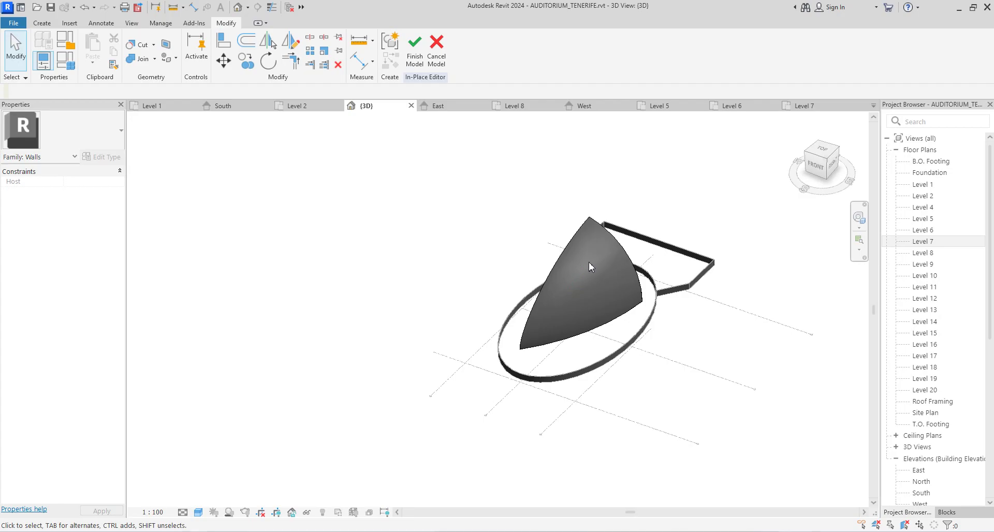
{"action": "left_click", "coordinate": [415, 50]}
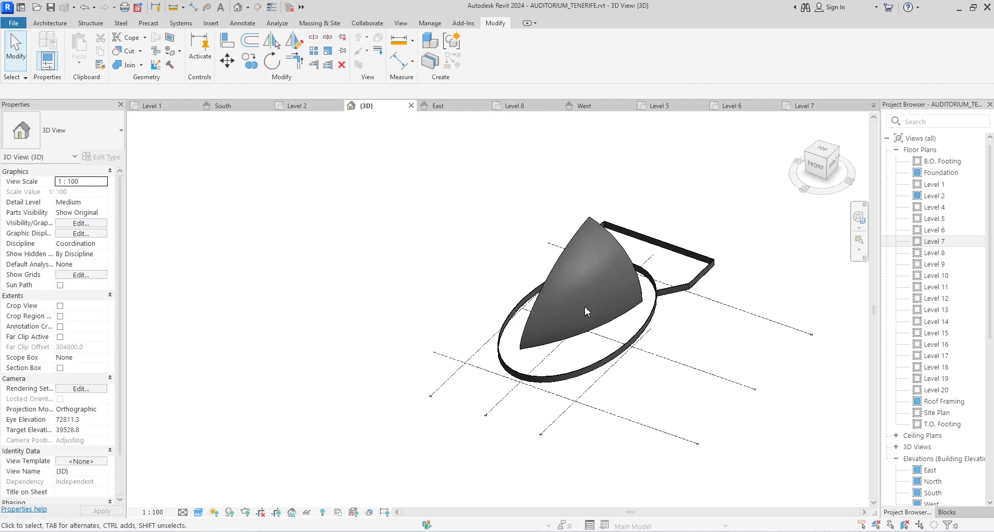
Mirror a copy of the shell half across the middle grid in the South elevation.
{"action": "double_click", "coordinate": [944, 494]}
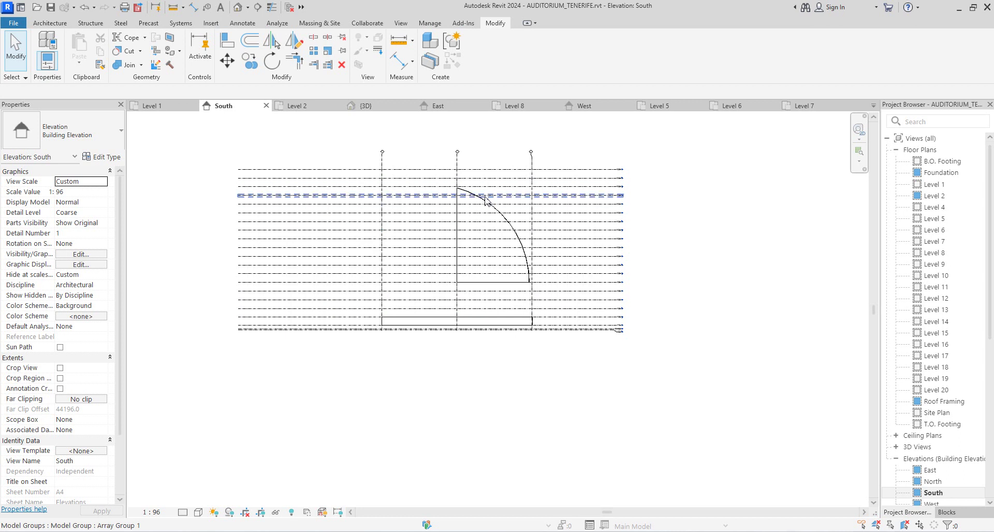
{"action": "scroll", "coordinate": [527, 264], "scroll_direction": "up", "scroll_amount": 3}
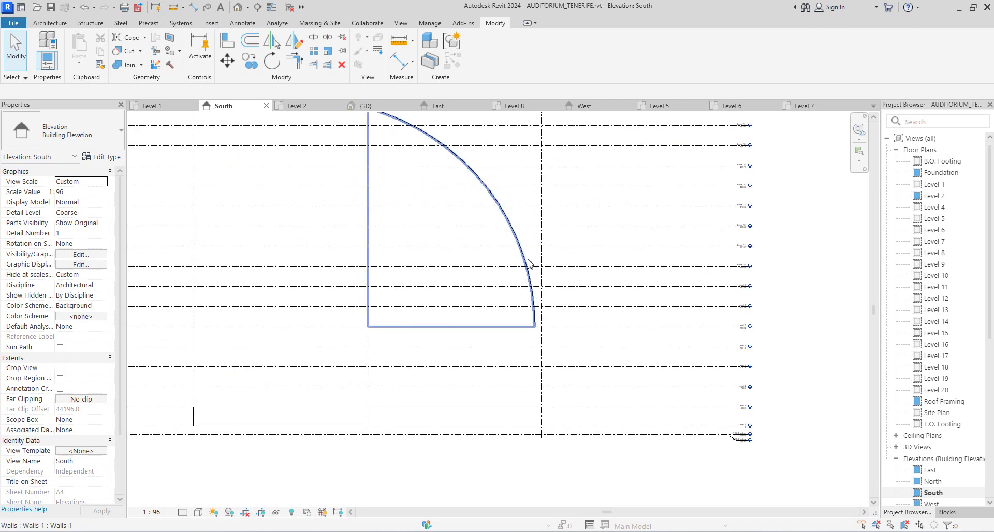
{"action": "scroll", "coordinate": [528, 263], "scroll_direction": "up", "scroll_amount": 2}
{"action": "left_click", "coordinate": [528, 262]}
{"action": "scroll", "coordinate": [555, 318], "scroll_direction": "down", "scroll_amount": 5}
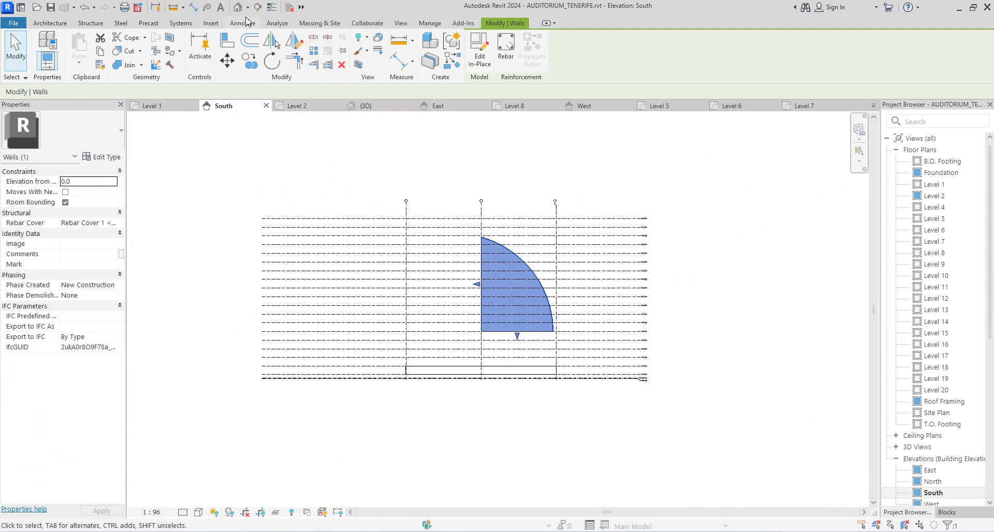
{"action": "left_click", "coordinate": [294, 41]}
{"action": "scroll", "coordinate": [472, 197], "scroll_direction": "up", "scroll_amount": 3}
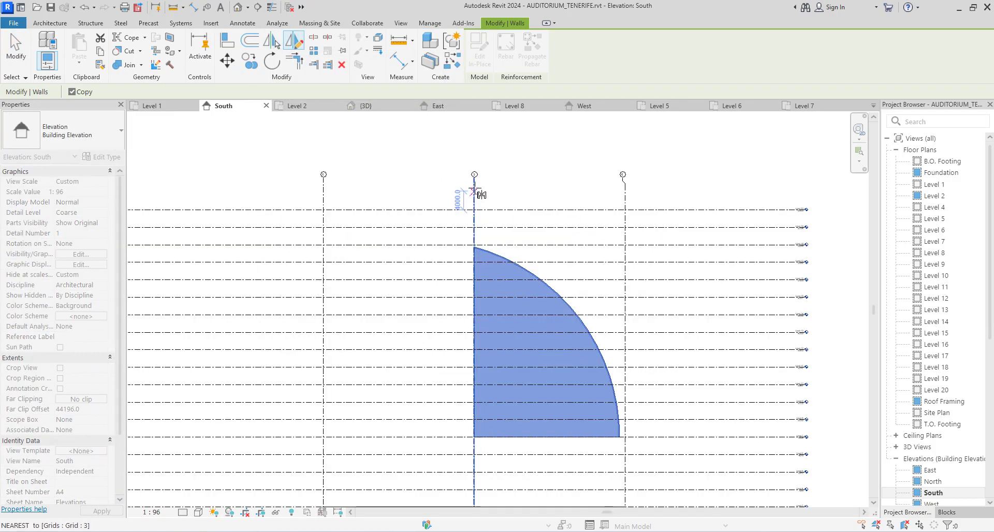
{"action": "left_click", "coordinate": [474, 203]}
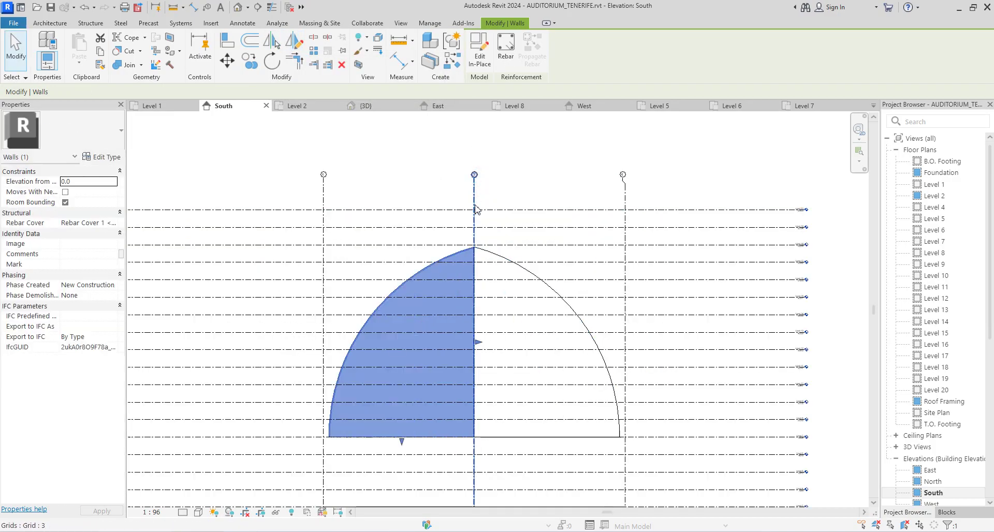
{"action": "left_click", "coordinate": [505, 203]}
Move both shell halves together straight down by two levels in the South elevation, using the outer base corner as reference.
{"action": "scroll", "coordinate": [350, 314], "scroll_direction": "down", "scroll_amount": 3}
{"action": "left_click_drag", "start_coordinate": [298, 249], "coordinate": [498, 399]}
{"action": "scroll", "coordinate": [539, 403], "scroll_direction": "up", "scroll_amount": 5}
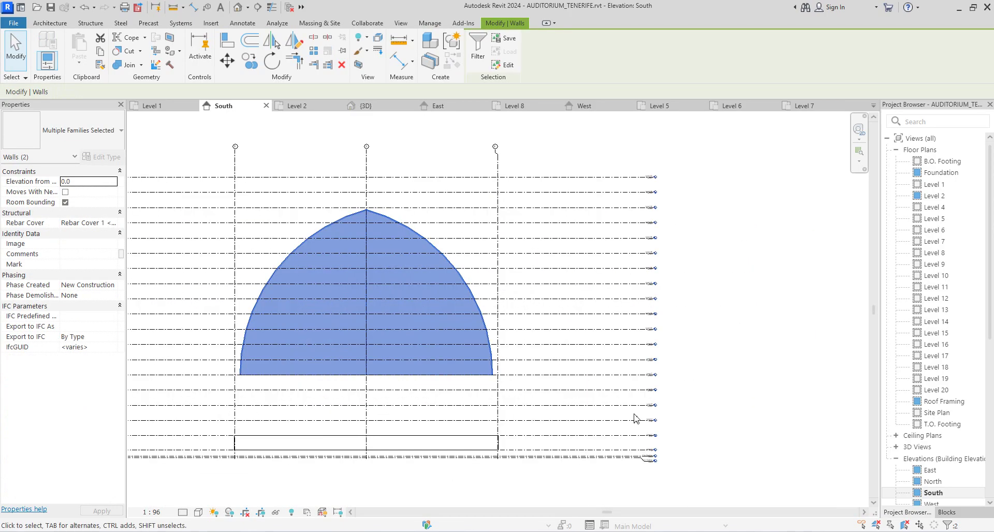
{"action": "scroll", "coordinate": [636, 355], "scroll_direction": "down", "scroll_amount": 3}
{"action": "scroll", "coordinate": [605, 359], "scroll_direction": "up", "scroll_amount": 2}
{"action": "scroll", "coordinate": [621, 355], "scroll_direction": "down", "scroll_amount": 4}
{"action": "scroll", "coordinate": [472, 361], "scroll_direction": "down", "scroll_amount": 2}
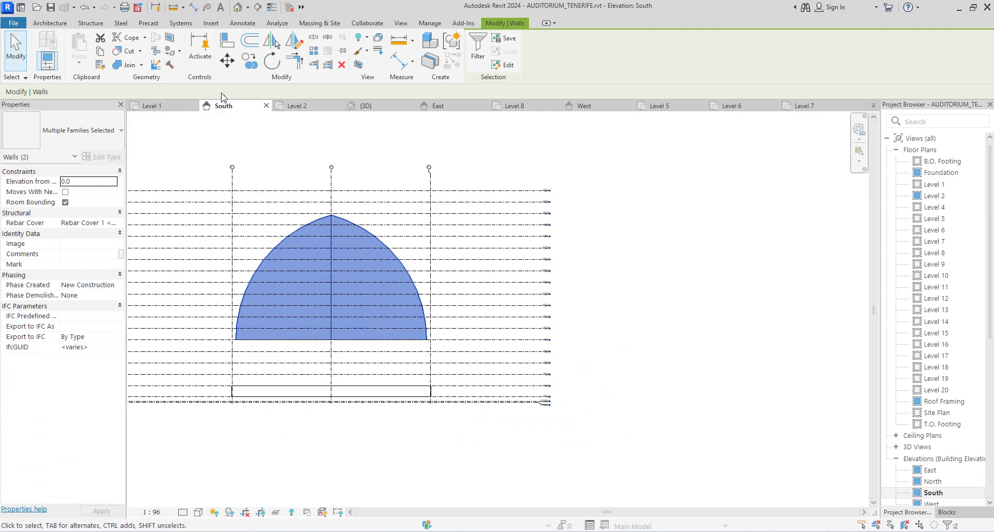
{"action": "left_click", "coordinate": [233, 62]}
{"action": "scroll", "coordinate": [430, 340], "scroll_direction": "up", "scroll_amount": 5}
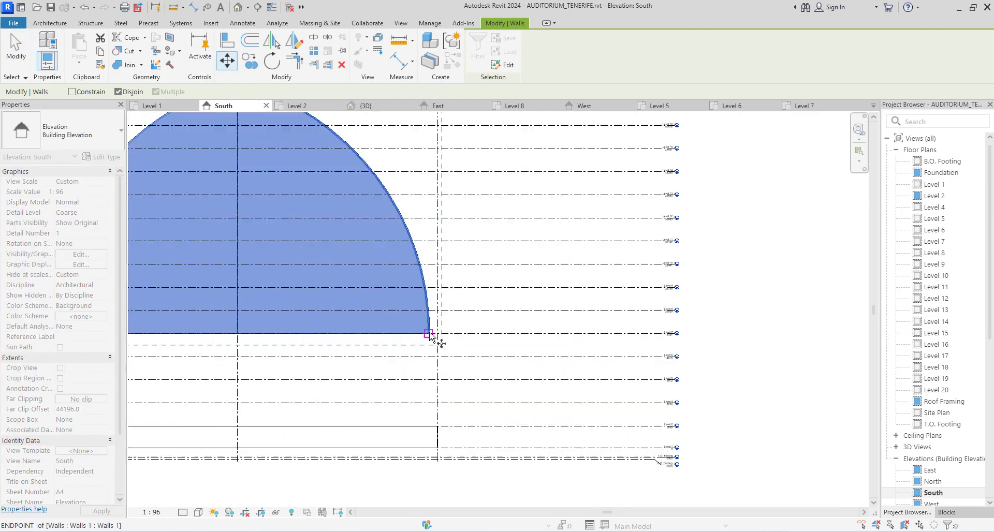
{"action": "left_click", "coordinate": [430, 334]}
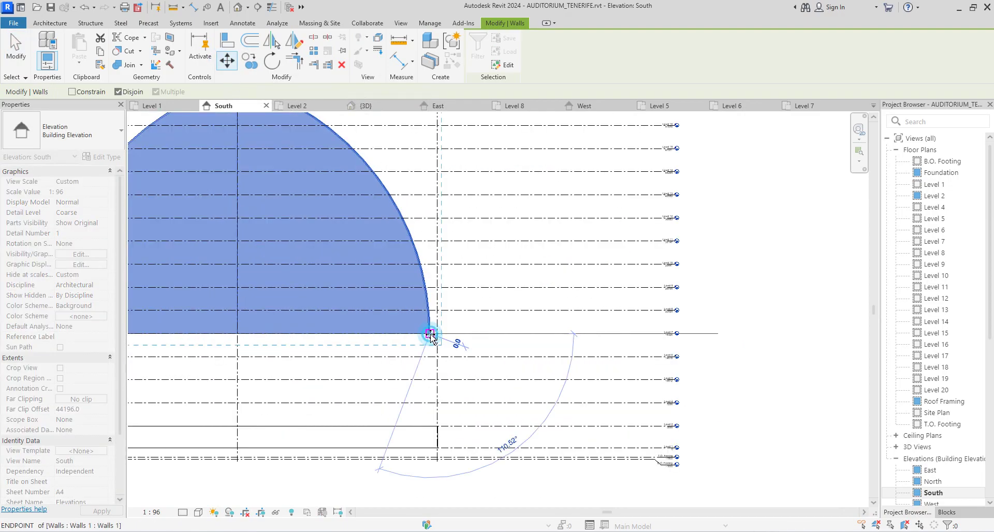
{"action": "left_click", "coordinate": [430, 380]}
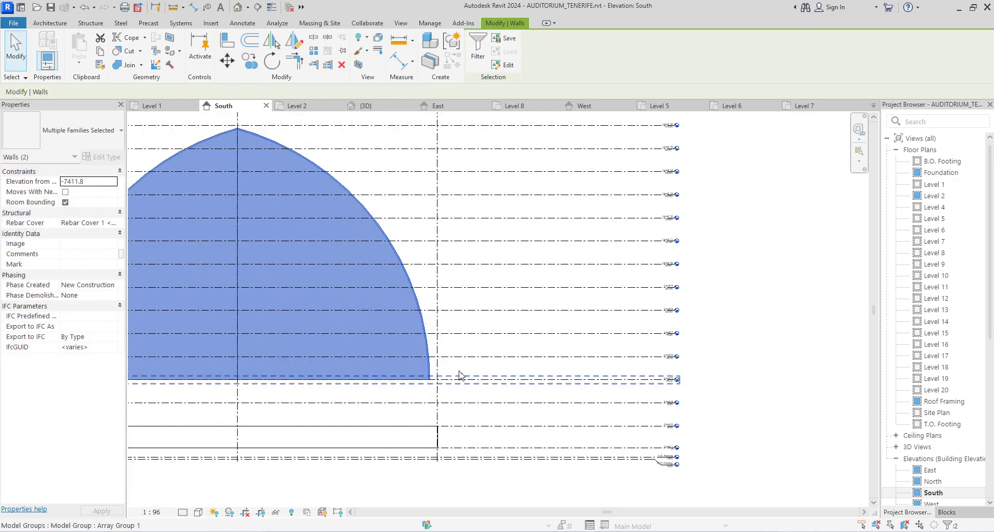
{"action": "scroll", "coordinate": [428, 382], "scroll_direction": "down", "scroll_amount": 4}
{"action": "right_click", "coordinate": [628, 316]}
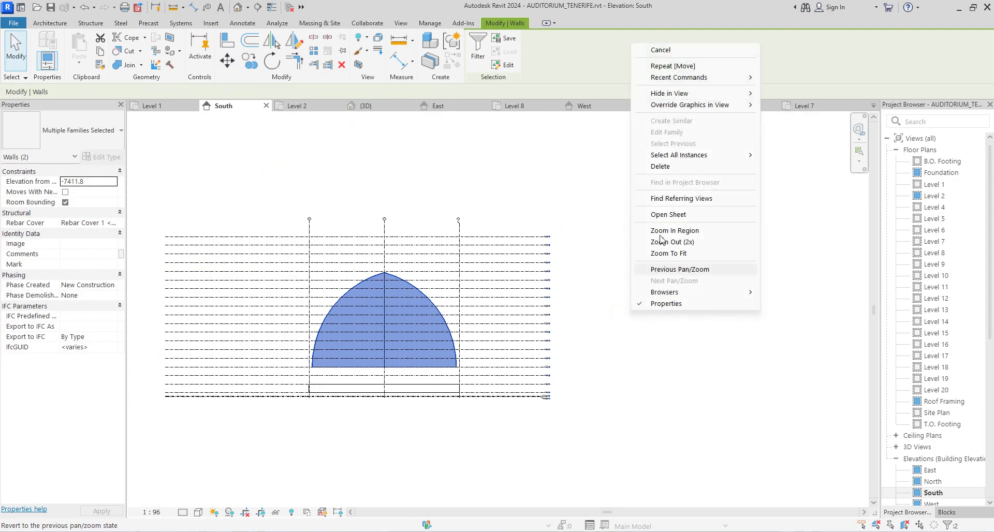
{"action": "left_click", "coordinate": [659, 50]}
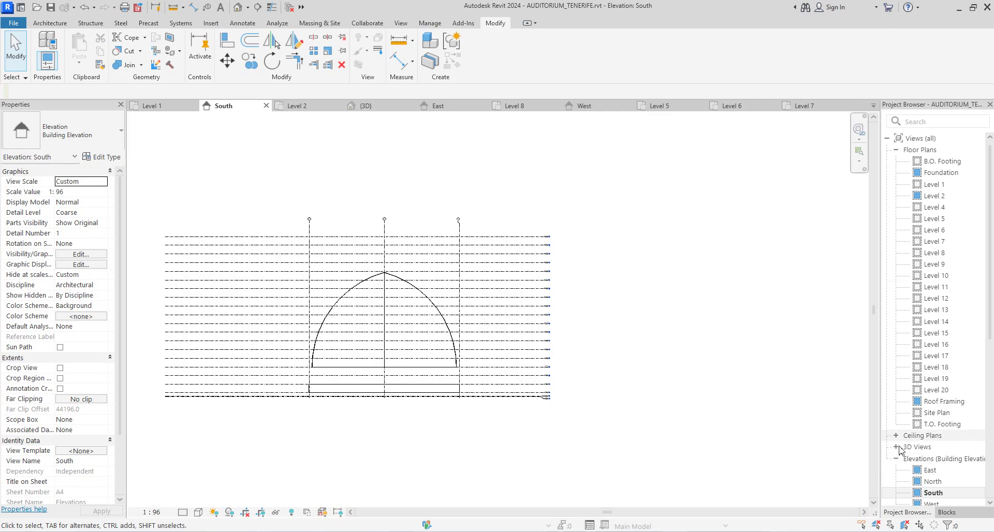
Examine the complete shell in the 3D view and compare its shape with the reference photo aud2.png in the image viewer.
{"action": "double_click", "coordinate": [916, 447]}
{"action": "double_click", "coordinate": [930, 459]}
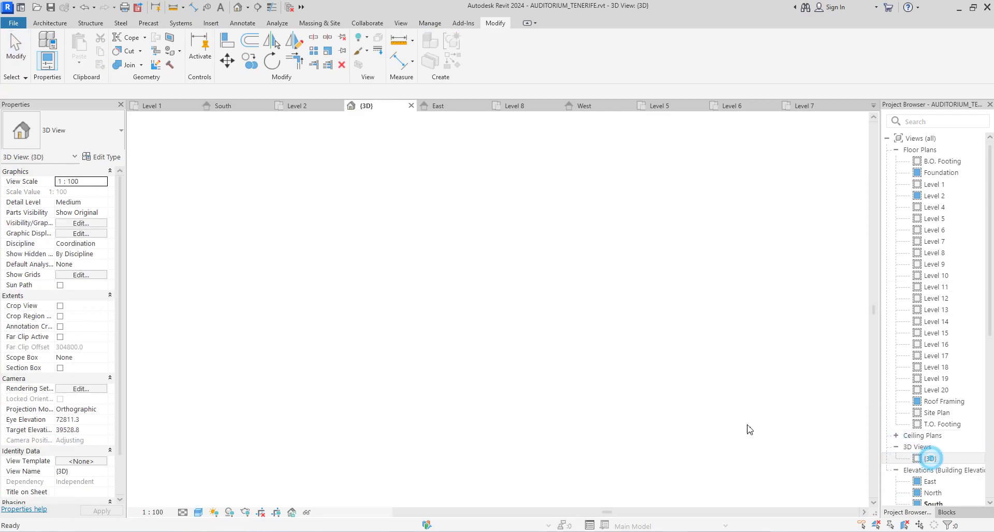
{"action": "scroll", "coordinate": [604, 240], "scroll_direction": "up", "scroll_amount": 5}
{"action": "scroll", "coordinate": [501, 269], "scroll_direction": "down", "scroll_amount": 5}
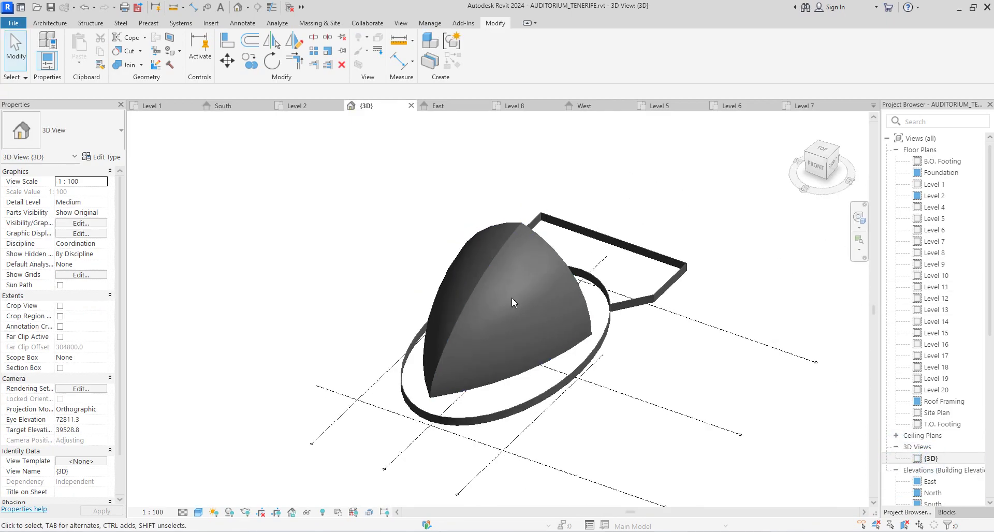
{"action": "scroll", "coordinate": [548, 361], "scroll_direction": "up", "scroll_amount": 1}
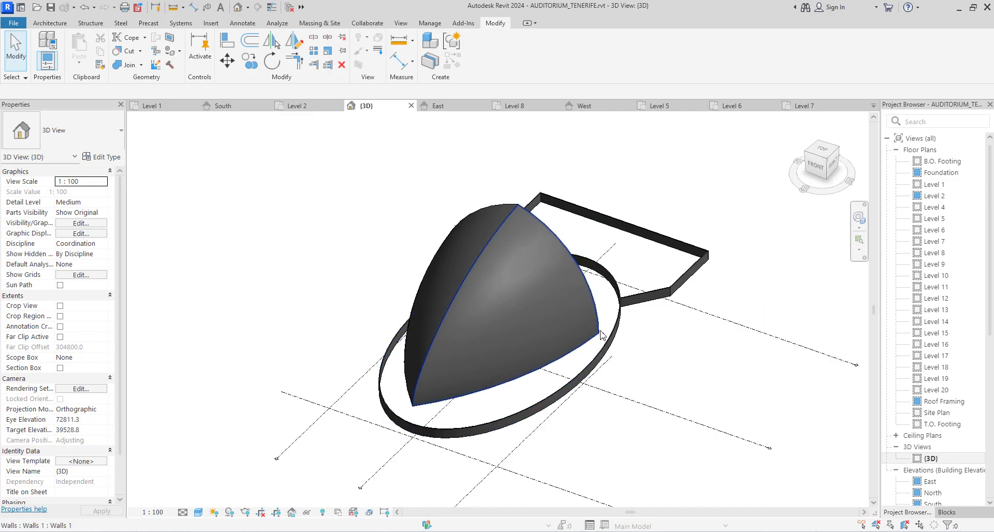
{"action": "left_click", "coordinate": [816, 531]}
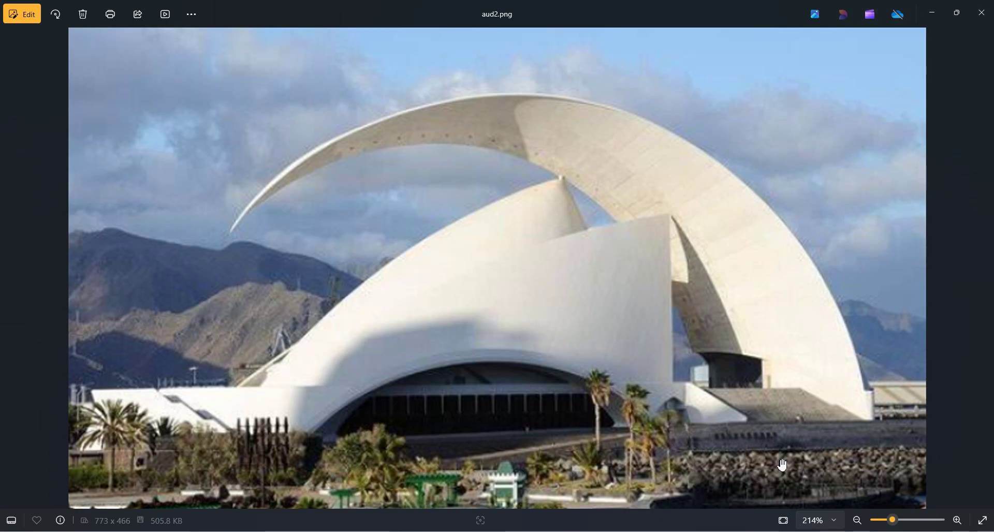
{"action": "left_click", "coordinate": [796, 531]}
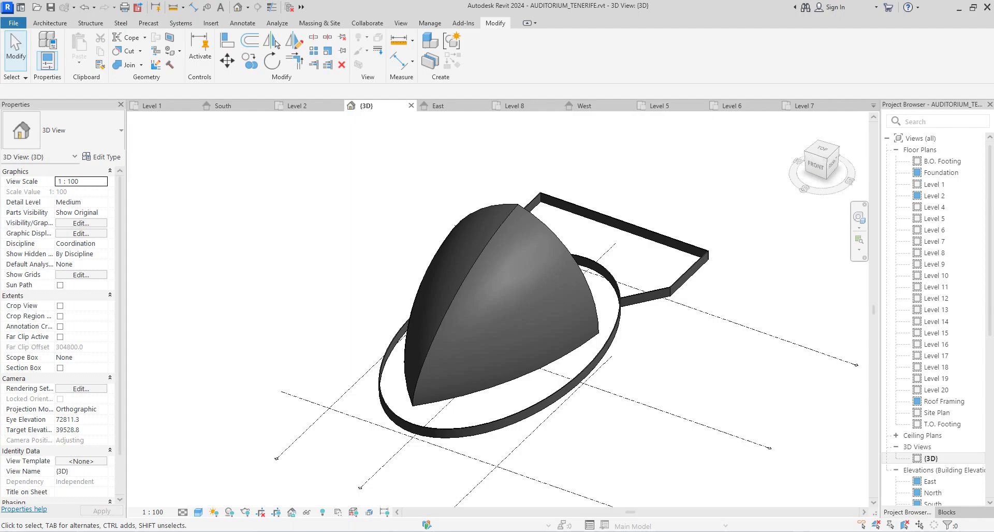
{"action": "scroll", "coordinate": [678, 199], "scroll_direction": "up", "scroll_amount": 3}
{"action": "left_click", "coordinate": [679, 196]}
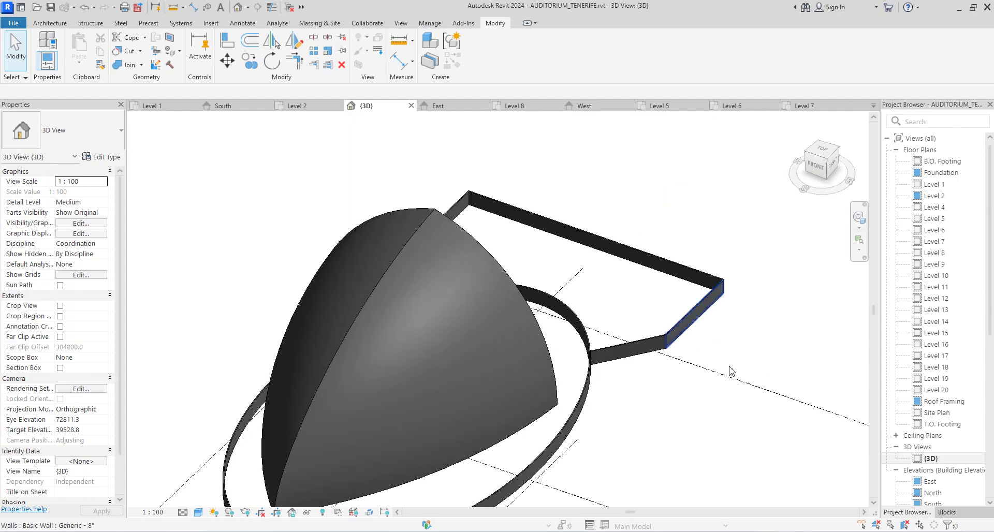